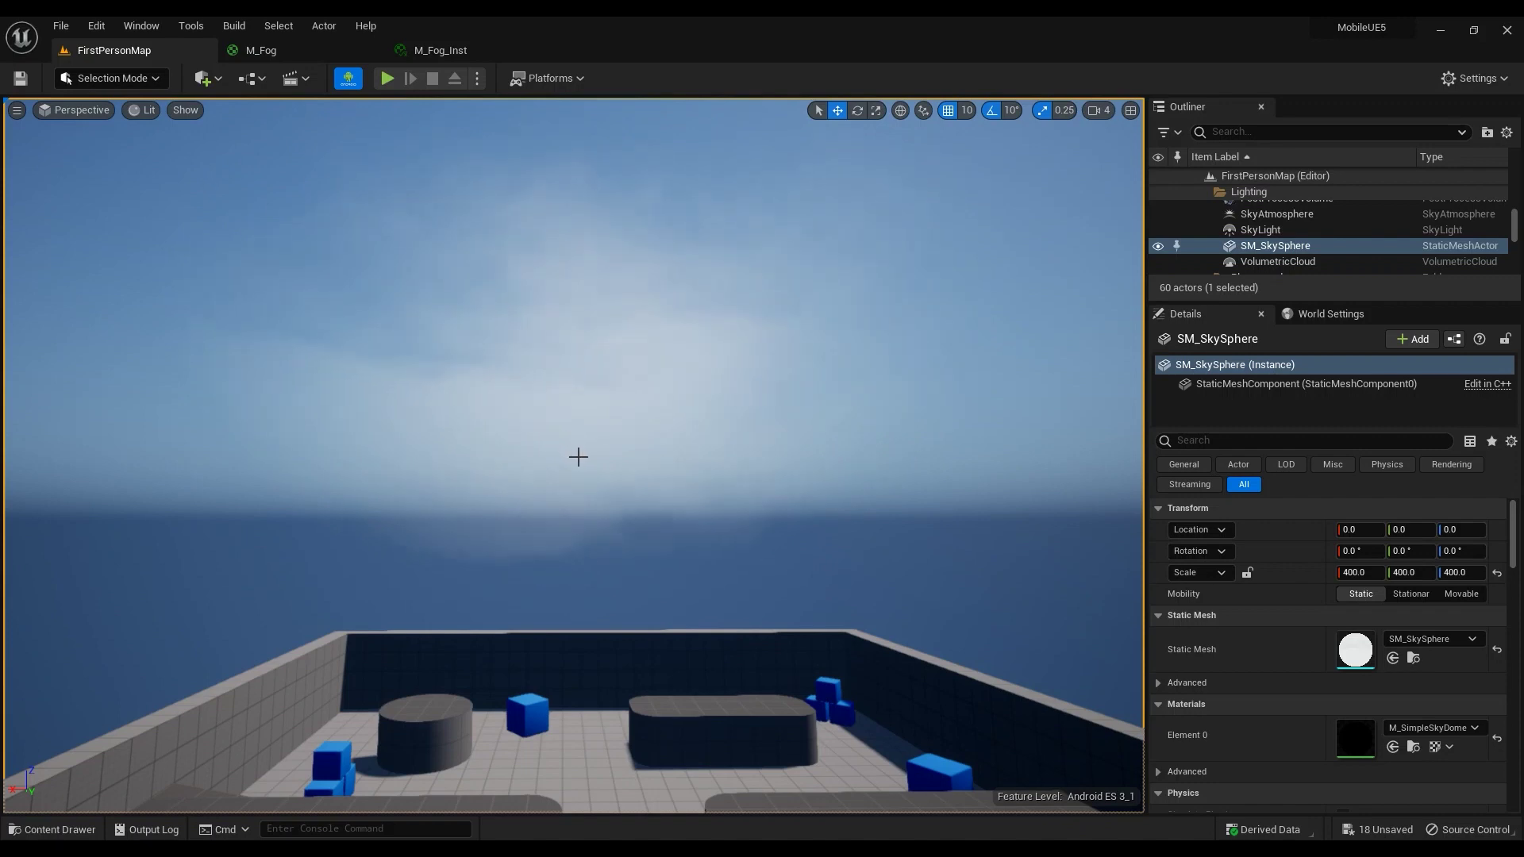
Step: View the level's sky from different spots, ending with the viewport focused on SM_QuarterCylinder13
{"action": "mouse_move", "coordinate": [579, 455]}
{"action": "right_mouse_down"}
{"action": "mouse_move", "coordinate": [578, 380]}
{"action": "mouse_move", "coordinate": [578, 432]}
{"action": "mouse_move", "coordinate": [547, 437]}
{"action": "mouse_move", "coordinate": [536, 461]}
{"action": "mouse_move", "coordinate": [600, 476]}
{"action": "right_mouse_up"}
{"action": "right_click_drag", "start_coordinate": [578, 411], "coordinate": [905, 492]}
{"action": "key", "text": "f"}
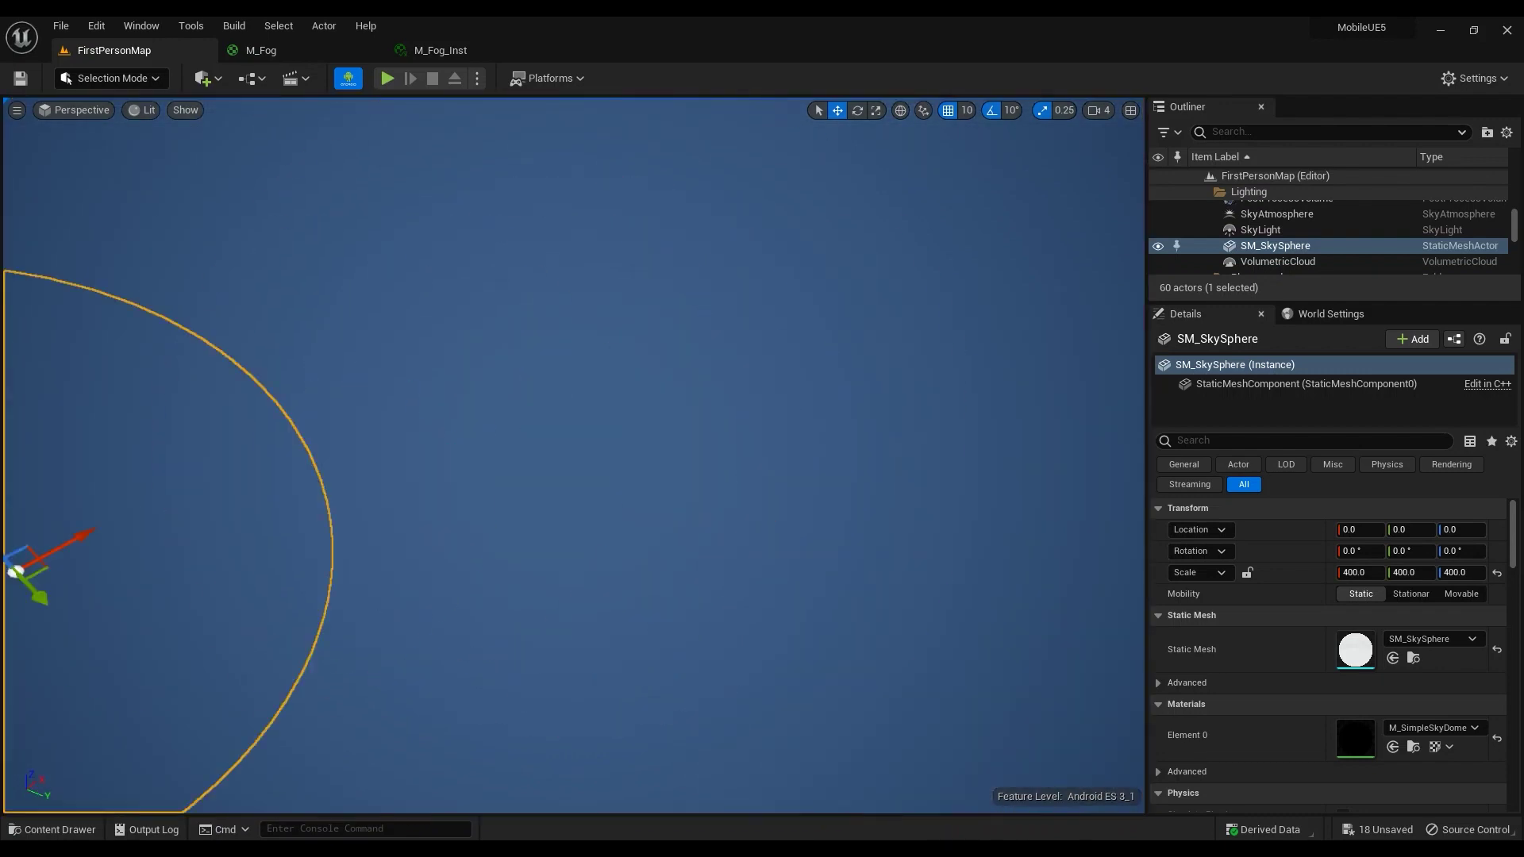
{"action": "left_click", "coordinate": [1269, 214]}
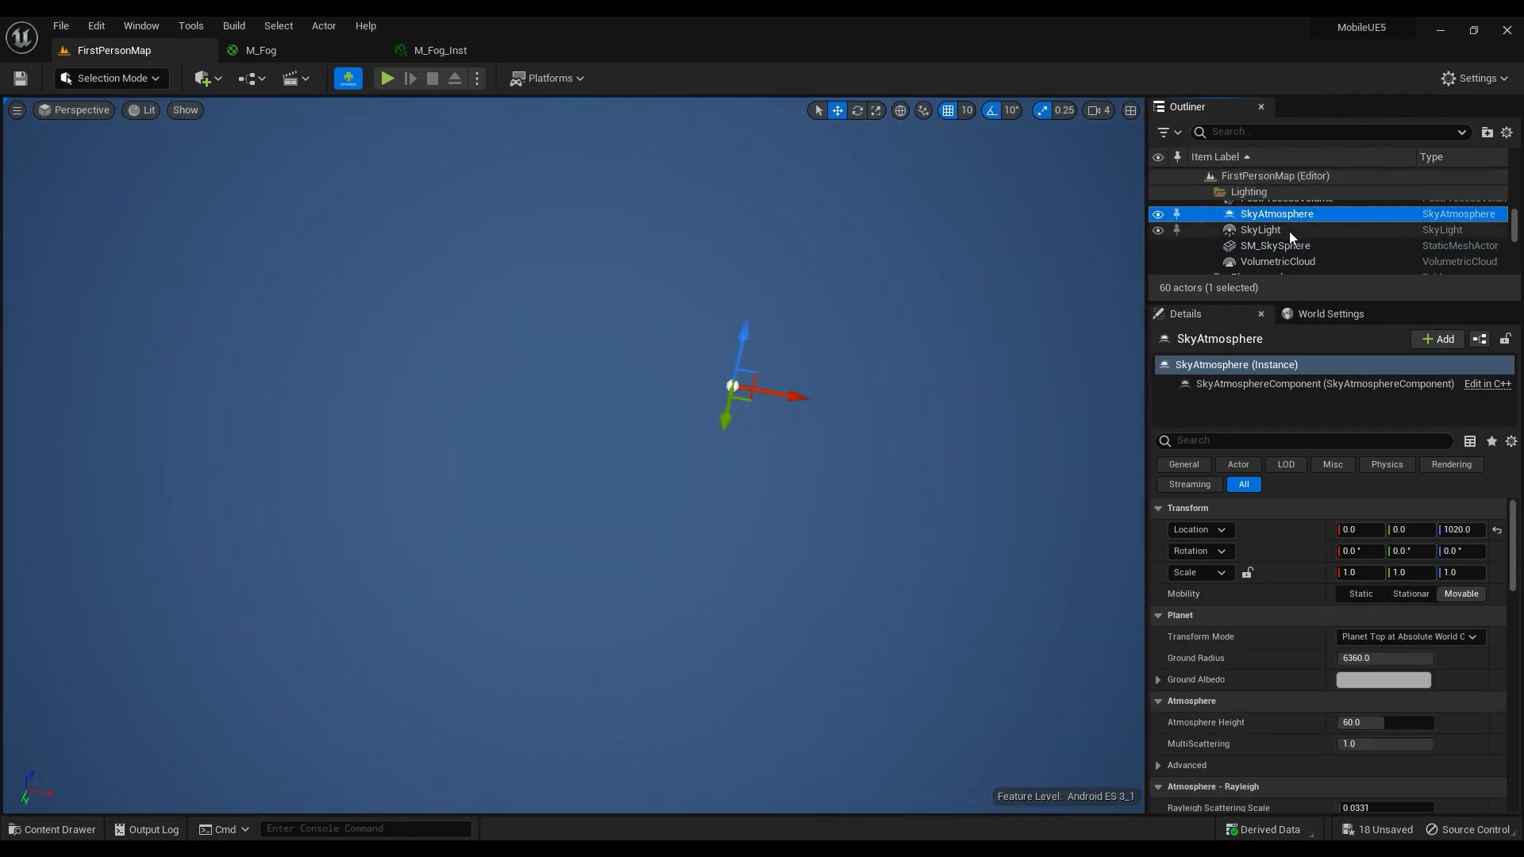
{"action": "scroll", "coordinate": [1290, 232], "scroll_direction": "up", "scroll_amount": 3}
{"action": "double_click", "coordinate": [1289, 223]}
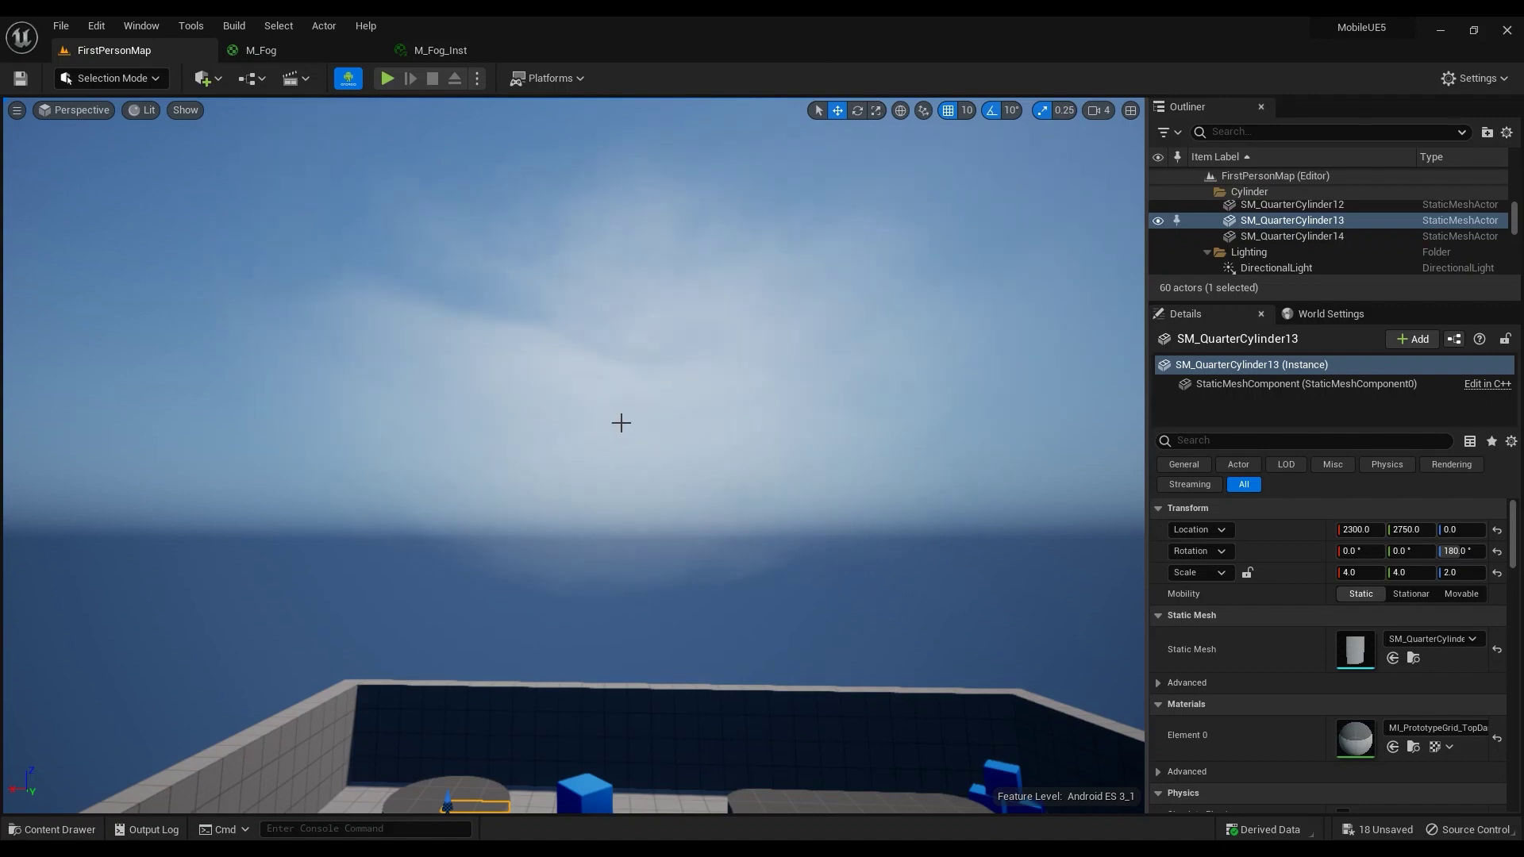
Step: Select the fog sphere in the level and bring up the M_Fog material graph
{"action": "mouse_move", "coordinate": [724, 406]}
{"action": "right_mouse_down"}
{"action": "mouse_move", "coordinate": [726, 365]}
{"action": "mouse_move", "coordinate": [727, 383]}
{"action": "right_mouse_up"}
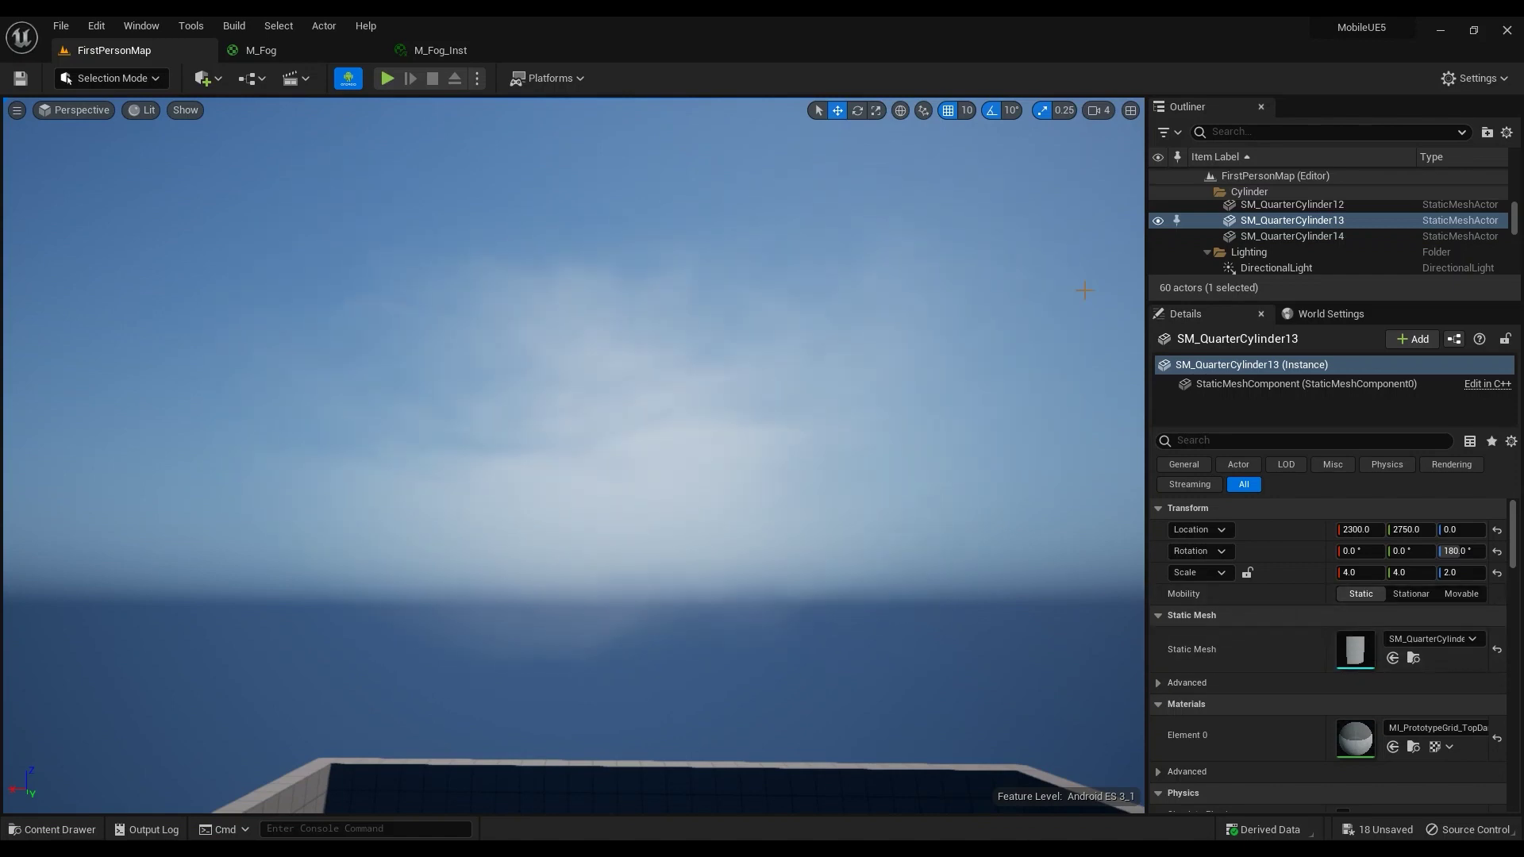
{"action": "left_click", "coordinate": [649, 520]}
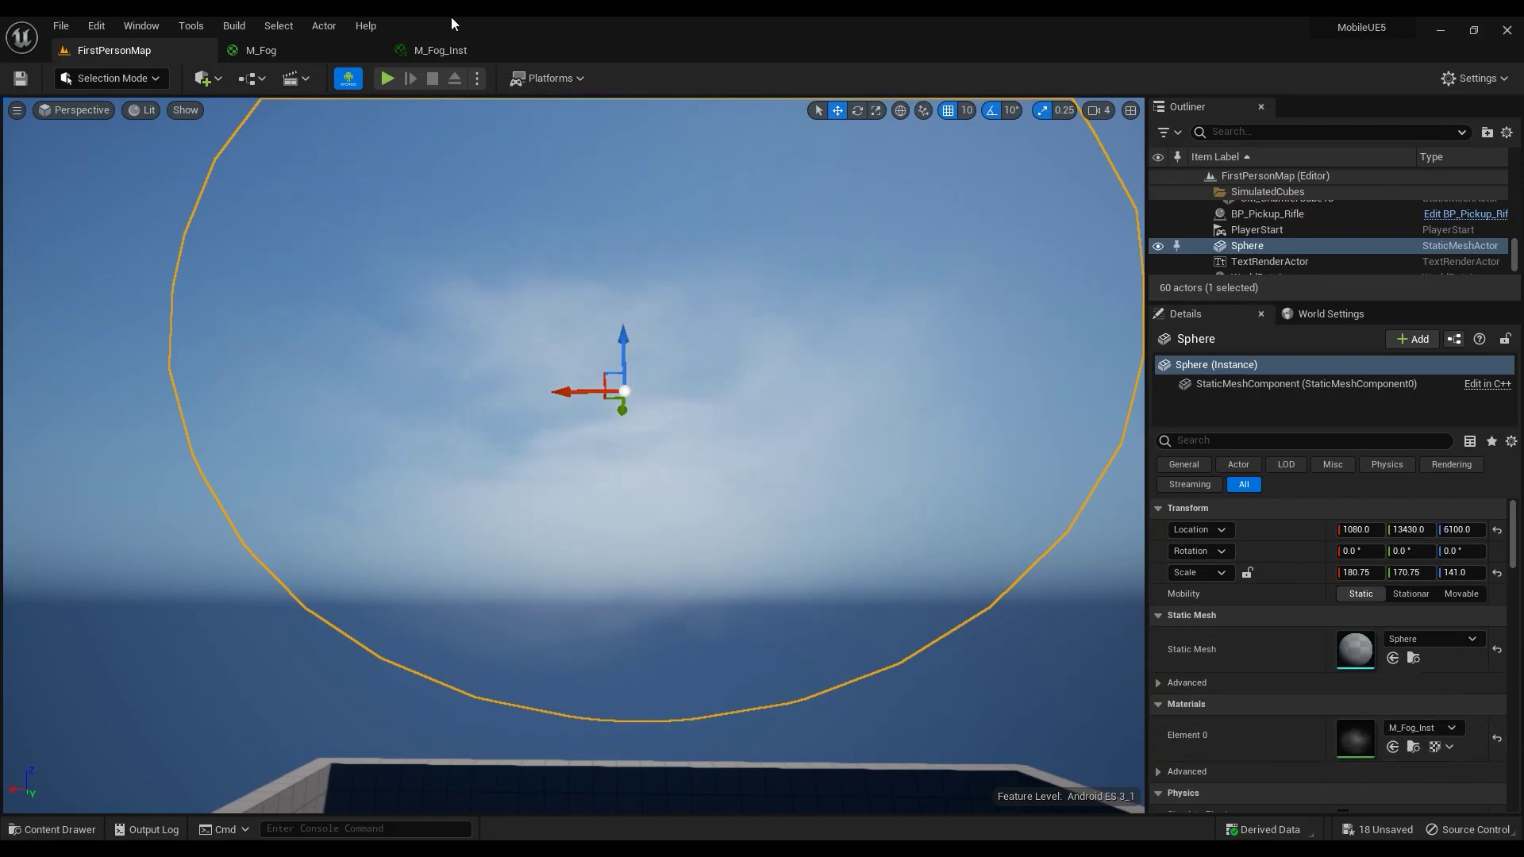
{"action": "left_click", "coordinate": [289, 47]}
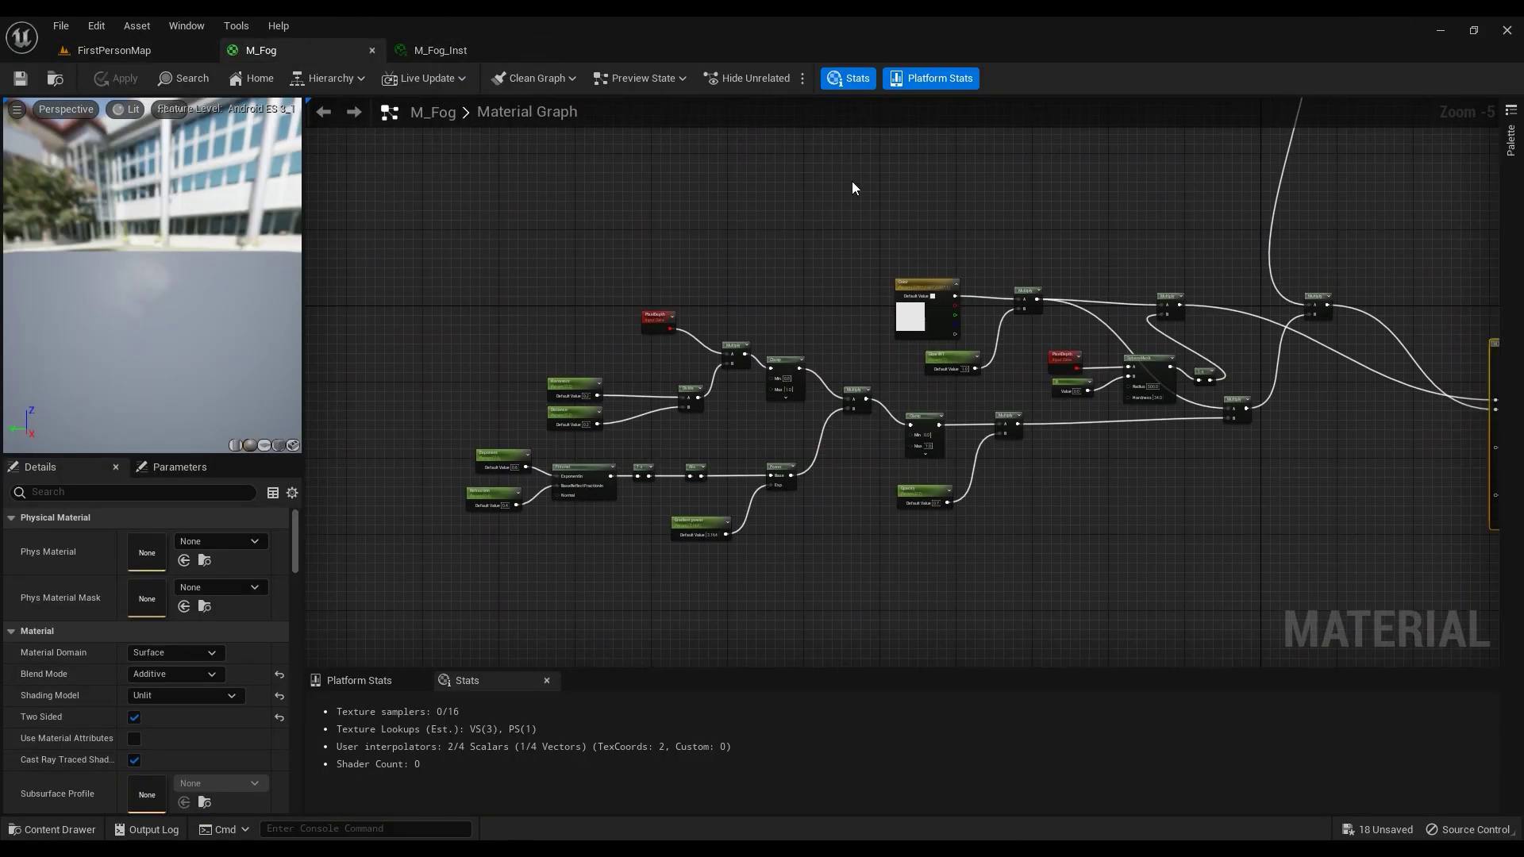
Step: Examine M_Fog's node network, its output node and the available blend modes
{"action": "left_click_drag", "start_coordinate": [1410, 213], "coordinate": [407, 574]}
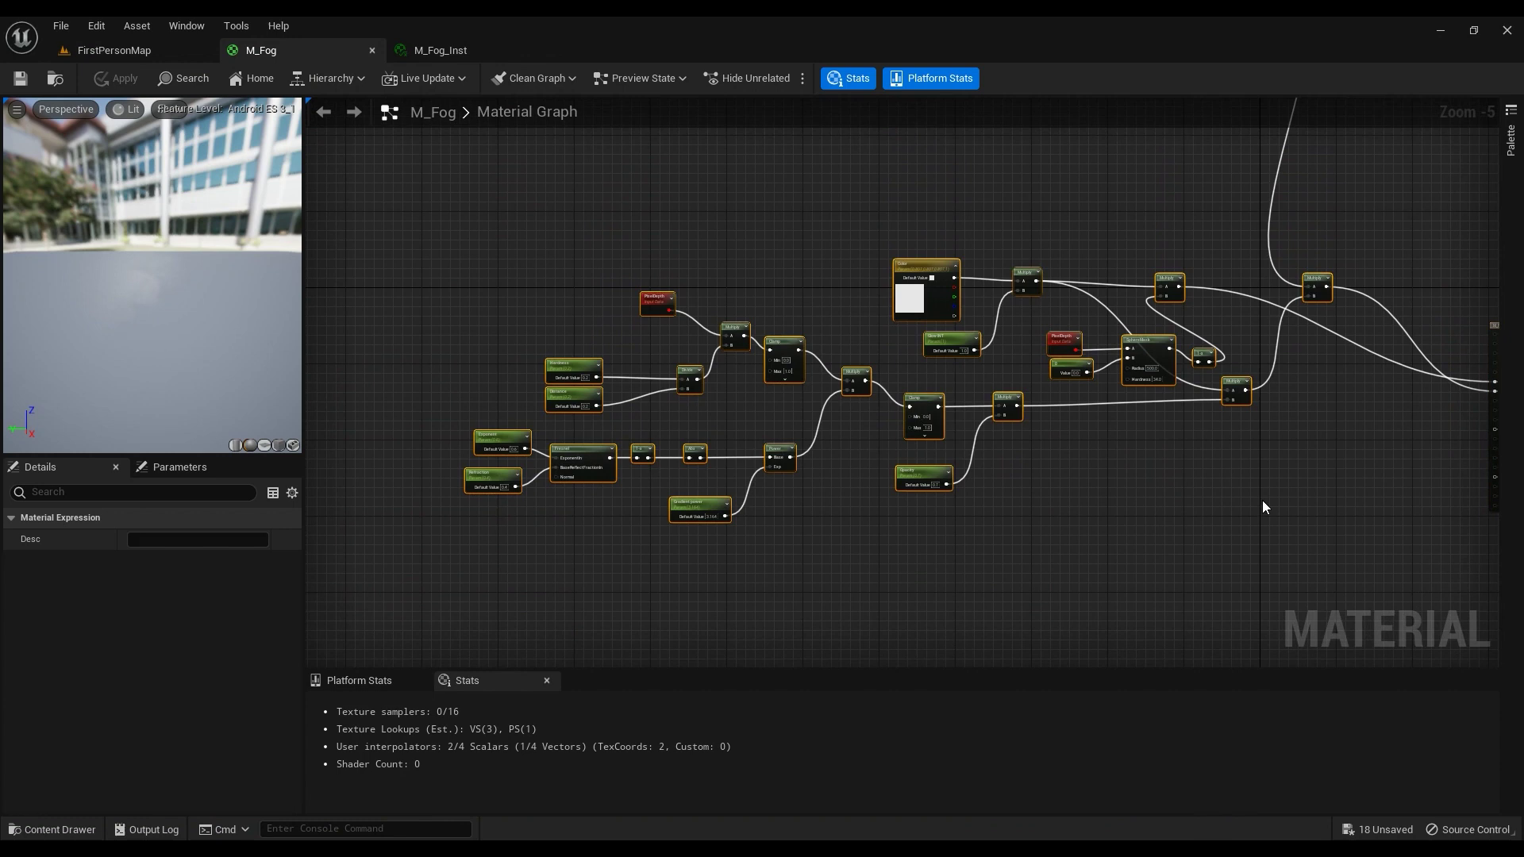
{"action": "right_click_drag", "start_coordinate": [1262, 503], "coordinate": [974, 476]}
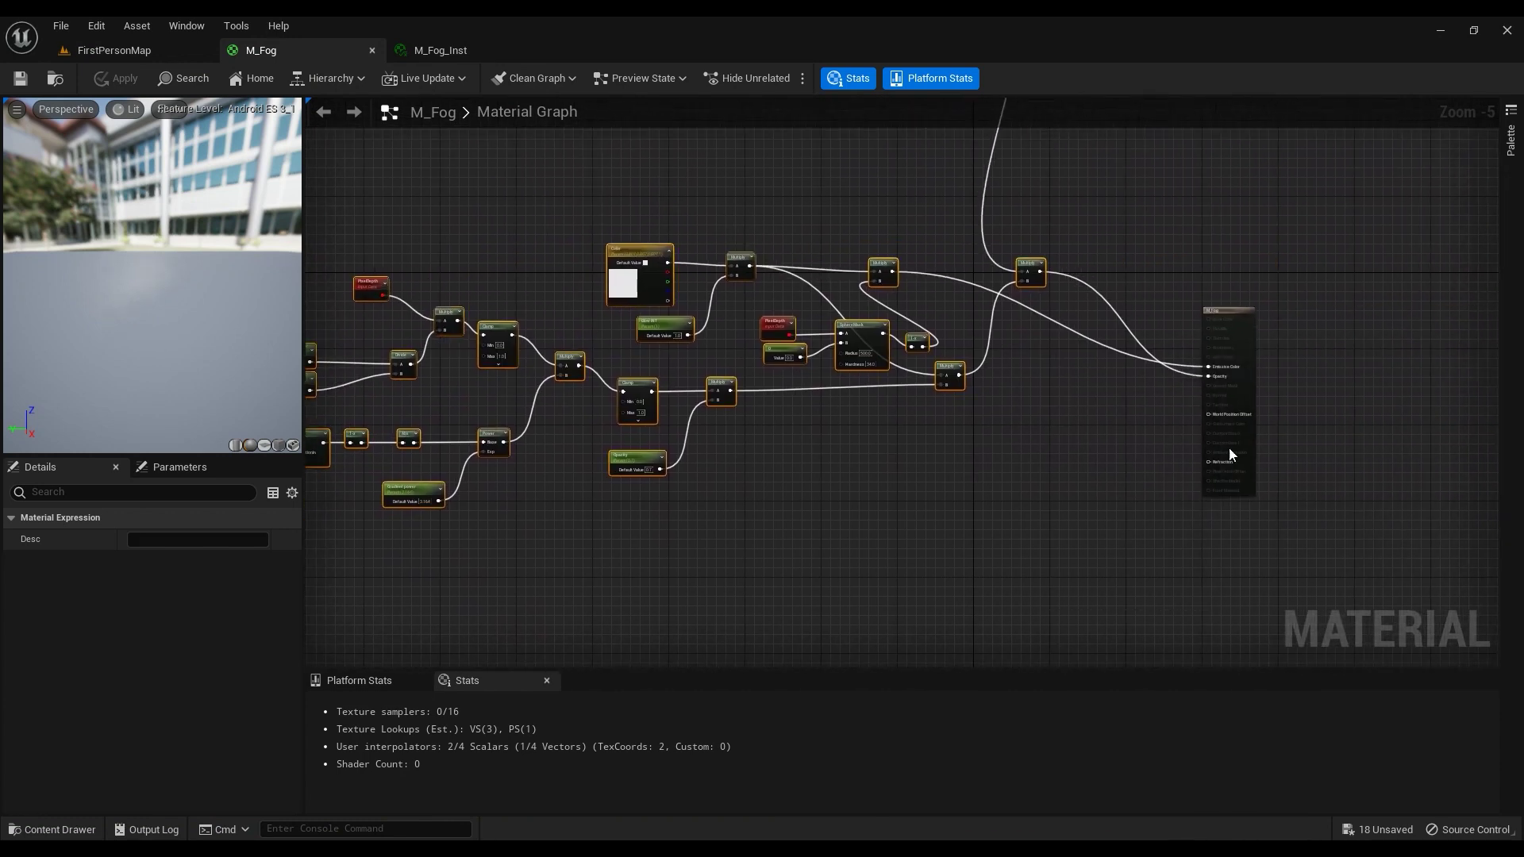
{"action": "left_click", "coordinate": [1245, 357]}
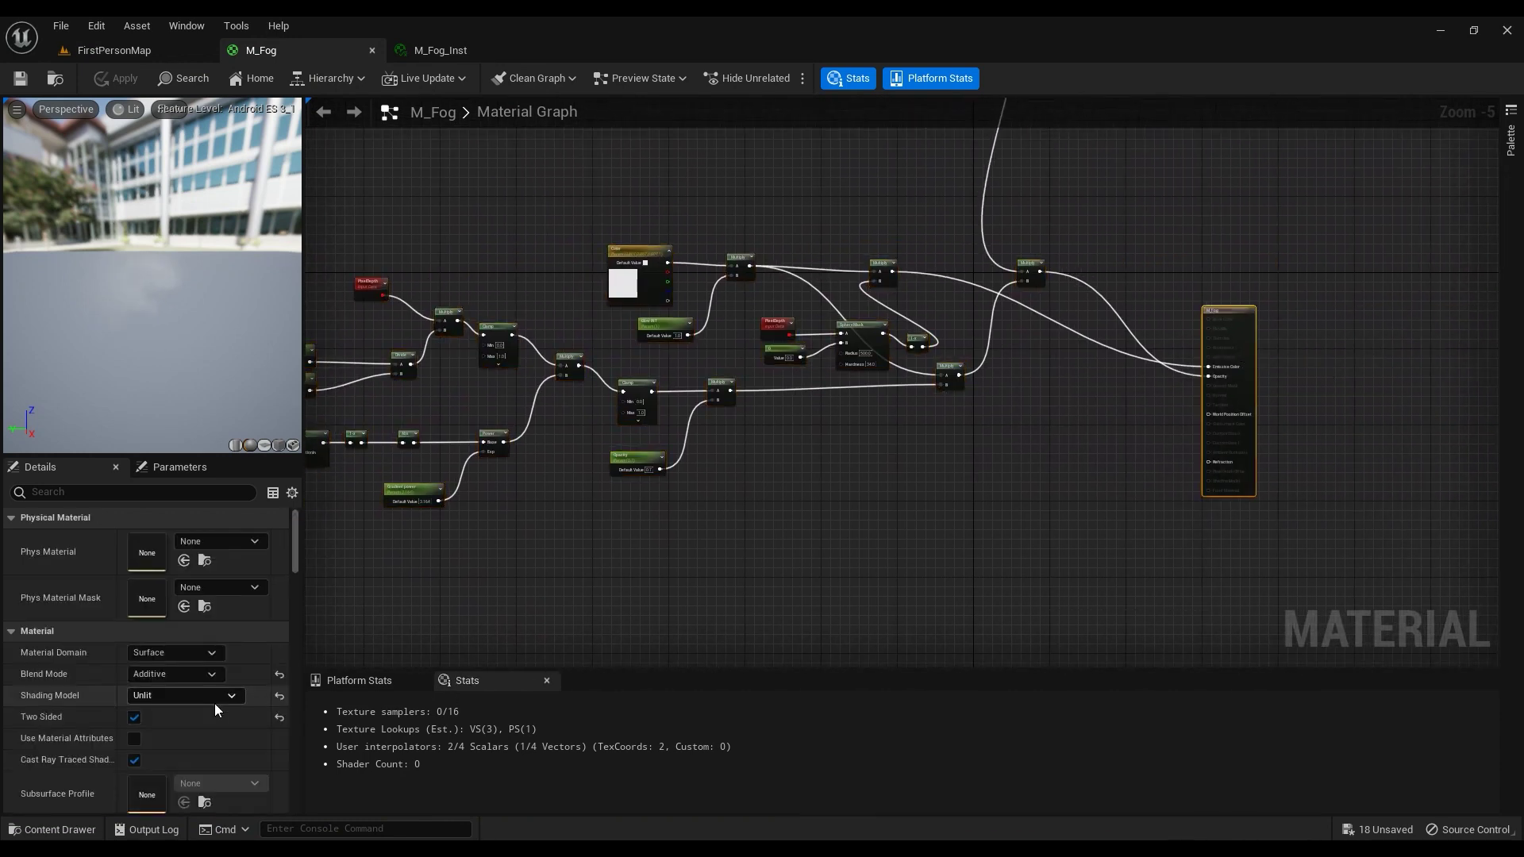
{"action": "left_click", "coordinate": [175, 675]}
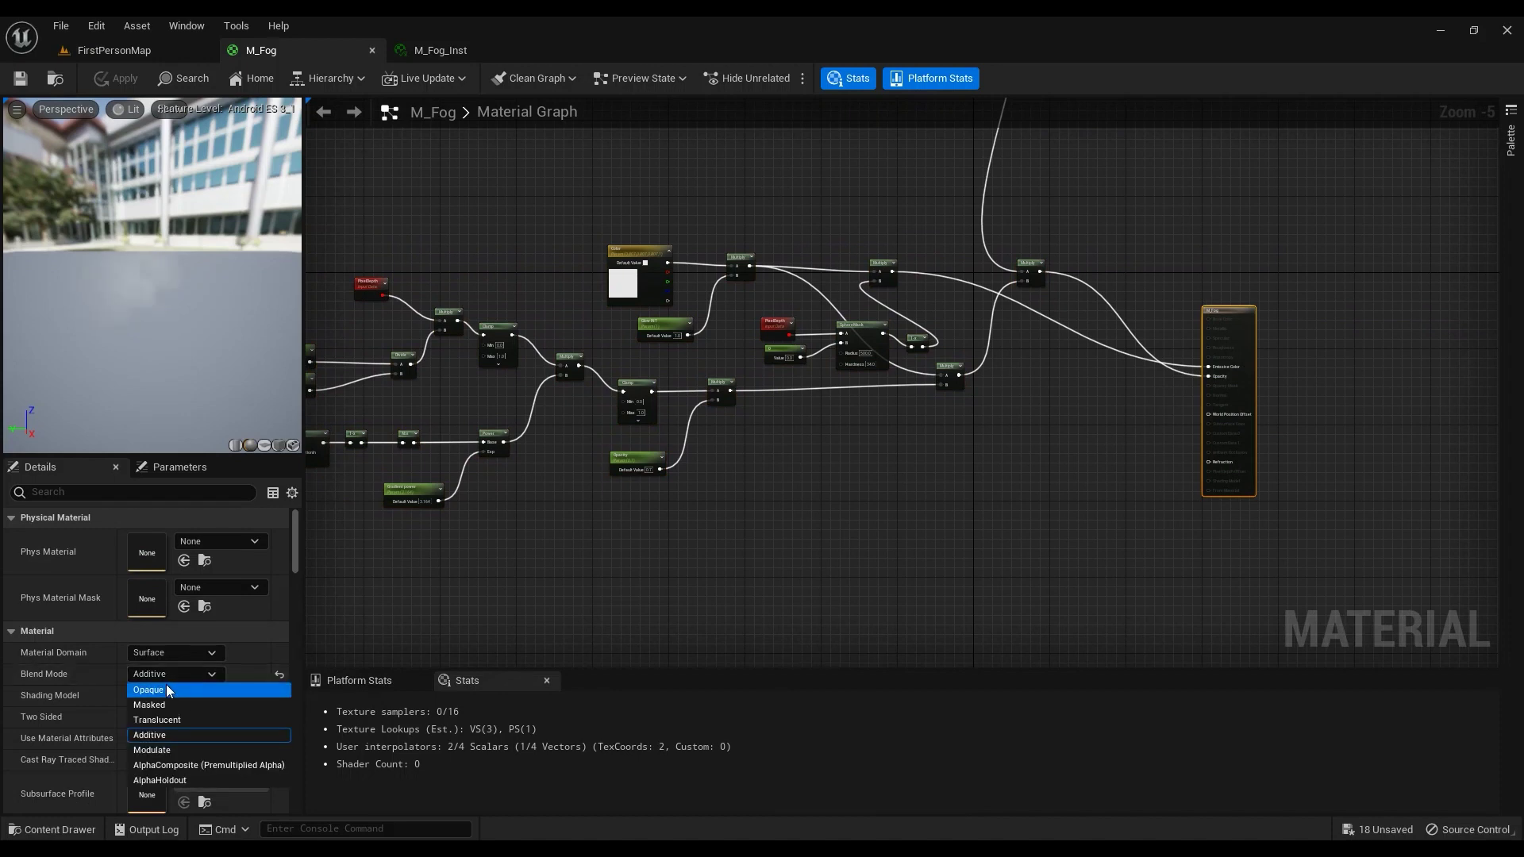
{"action": "left_click", "coordinate": [69, 689]}
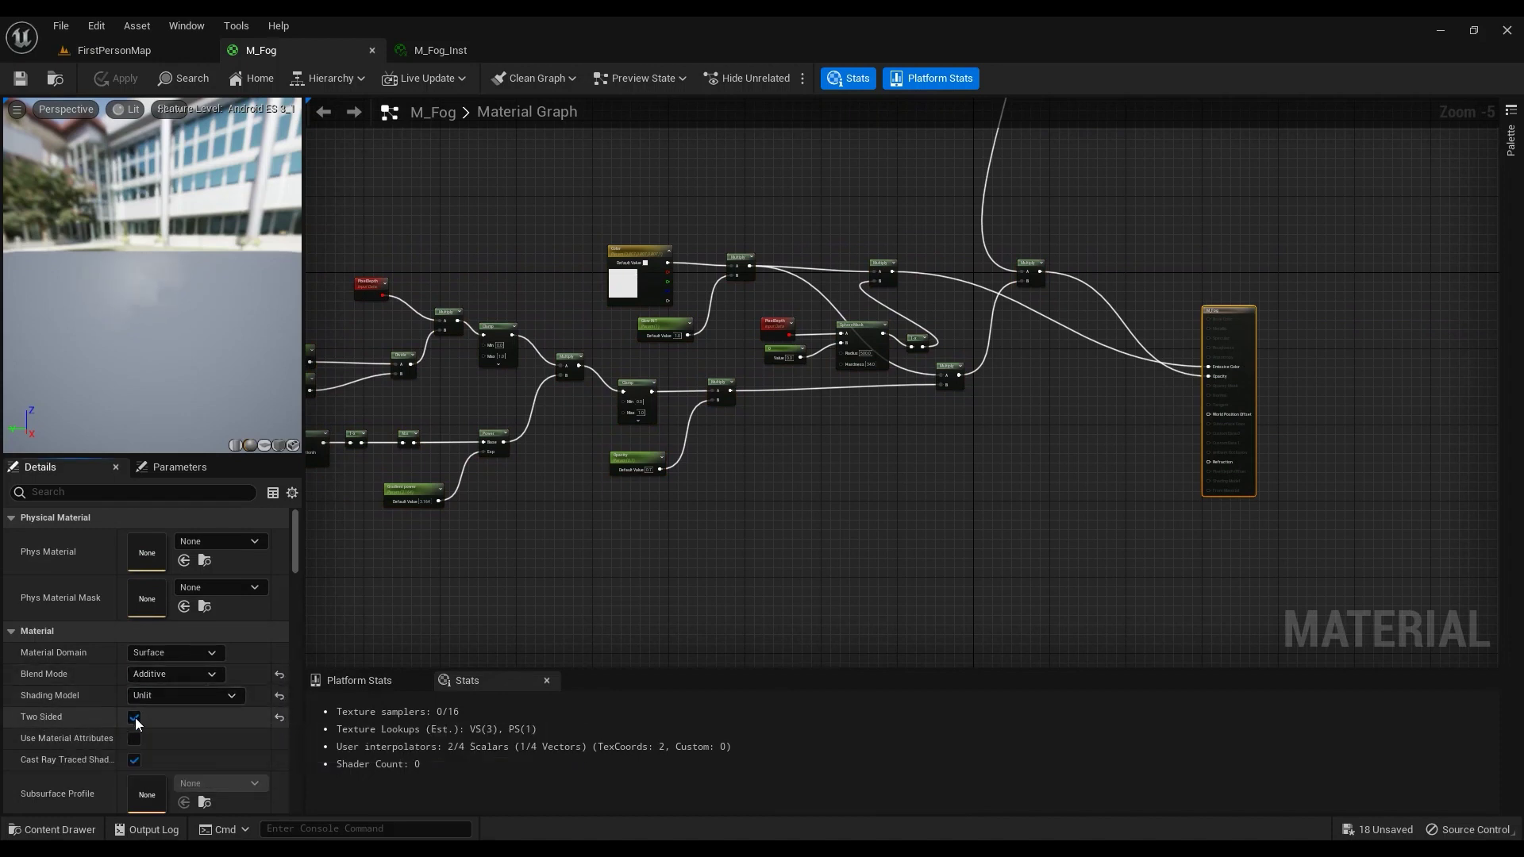
Step: Search the available material nodes for PixelDepth
{"action": "right_click_drag", "start_coordinate": [502, 537], "coordinate": [1123, 522]}
{"action": "scroll", "coordinate": [992, 366], "scroll_direction": "up", "scroll_amount": 4}
{"action": "right_click_drag", "start_coordinate": [978, 298], "coordinate": [818, 493]}
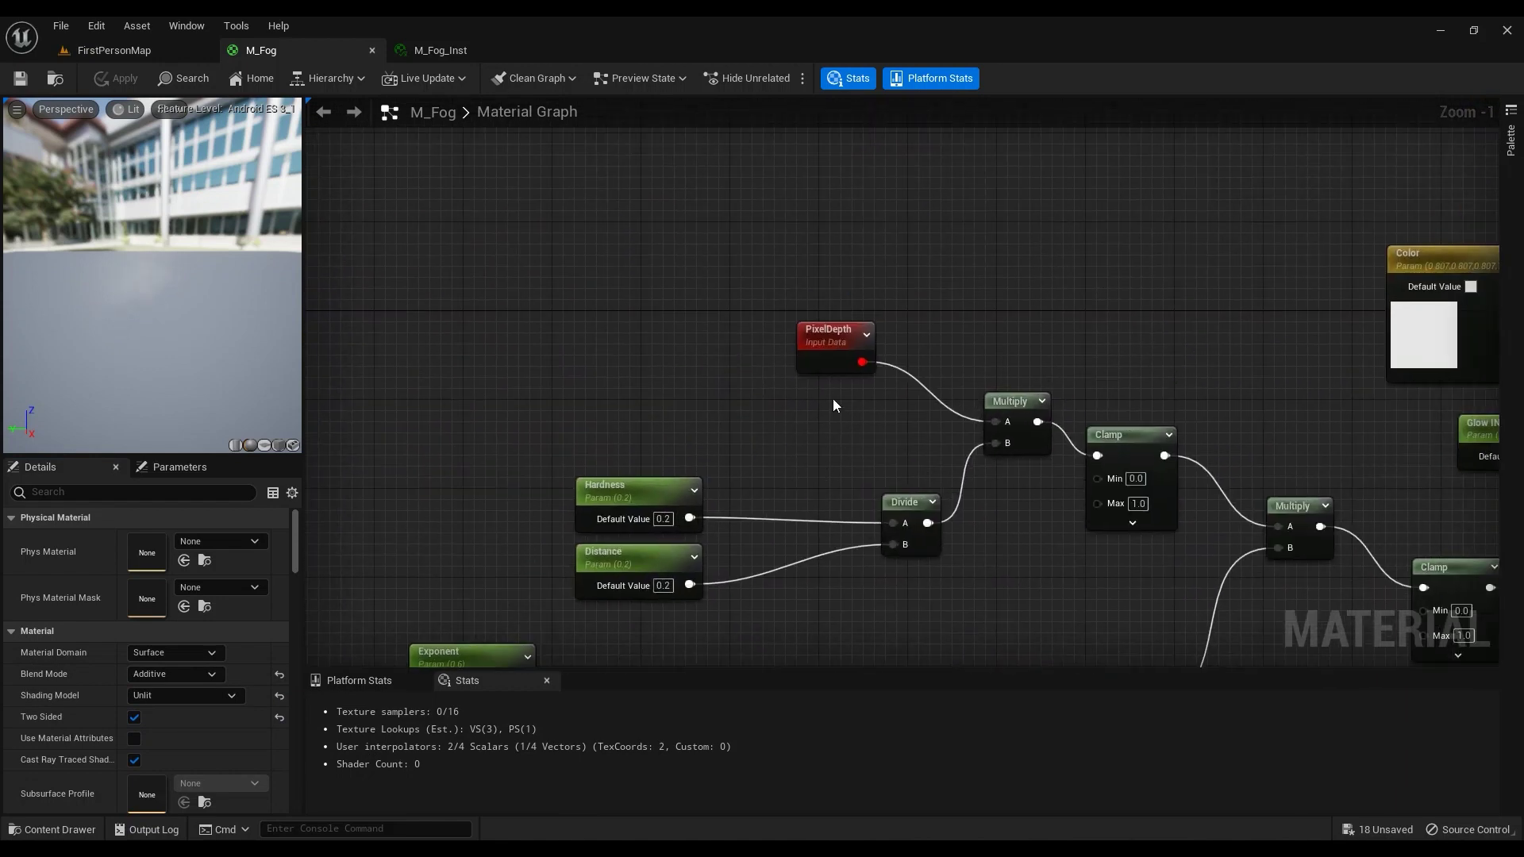
{"action": "right_click", "coordinate": [640, 250]}
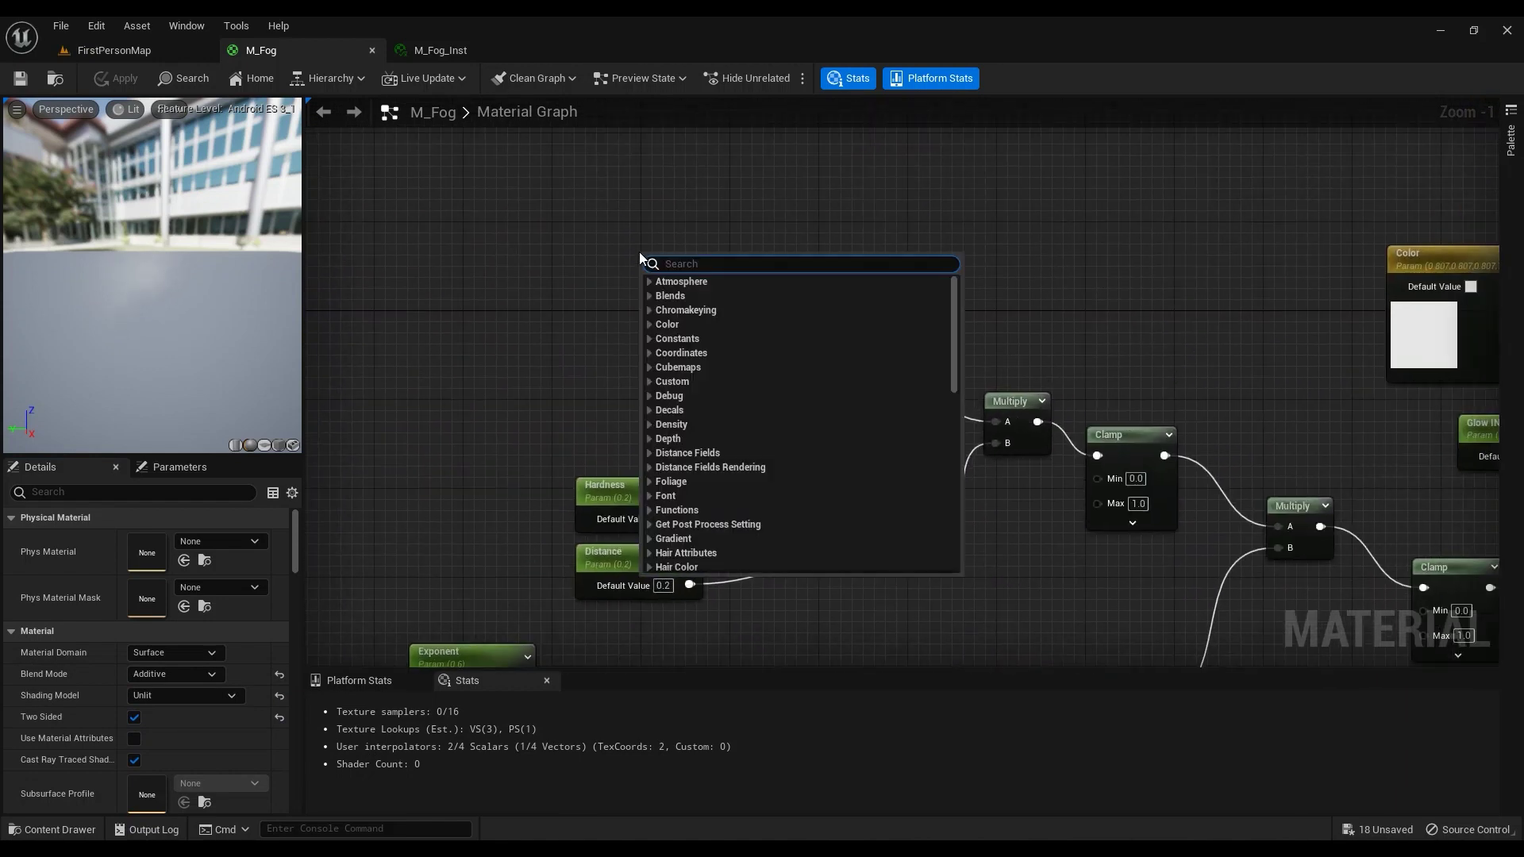
{"action": "type", "text": "pixel de"}
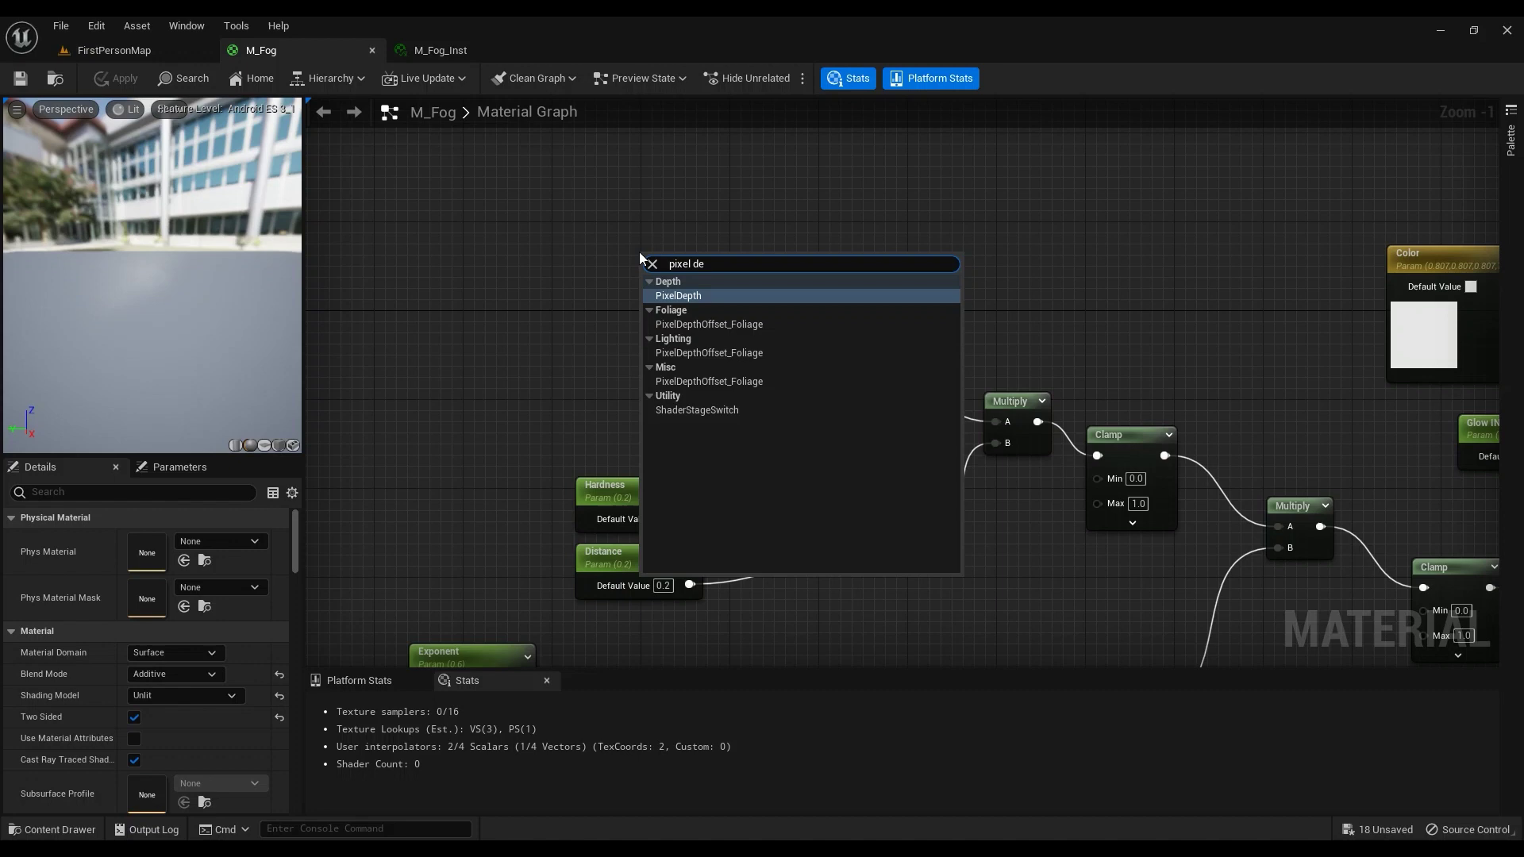
{"action": "left_click", "coordinate": [520, 301]}
{"action": "right_click_drag", "start_coordinate": [982, 306], "coordinate": [941, 265]}
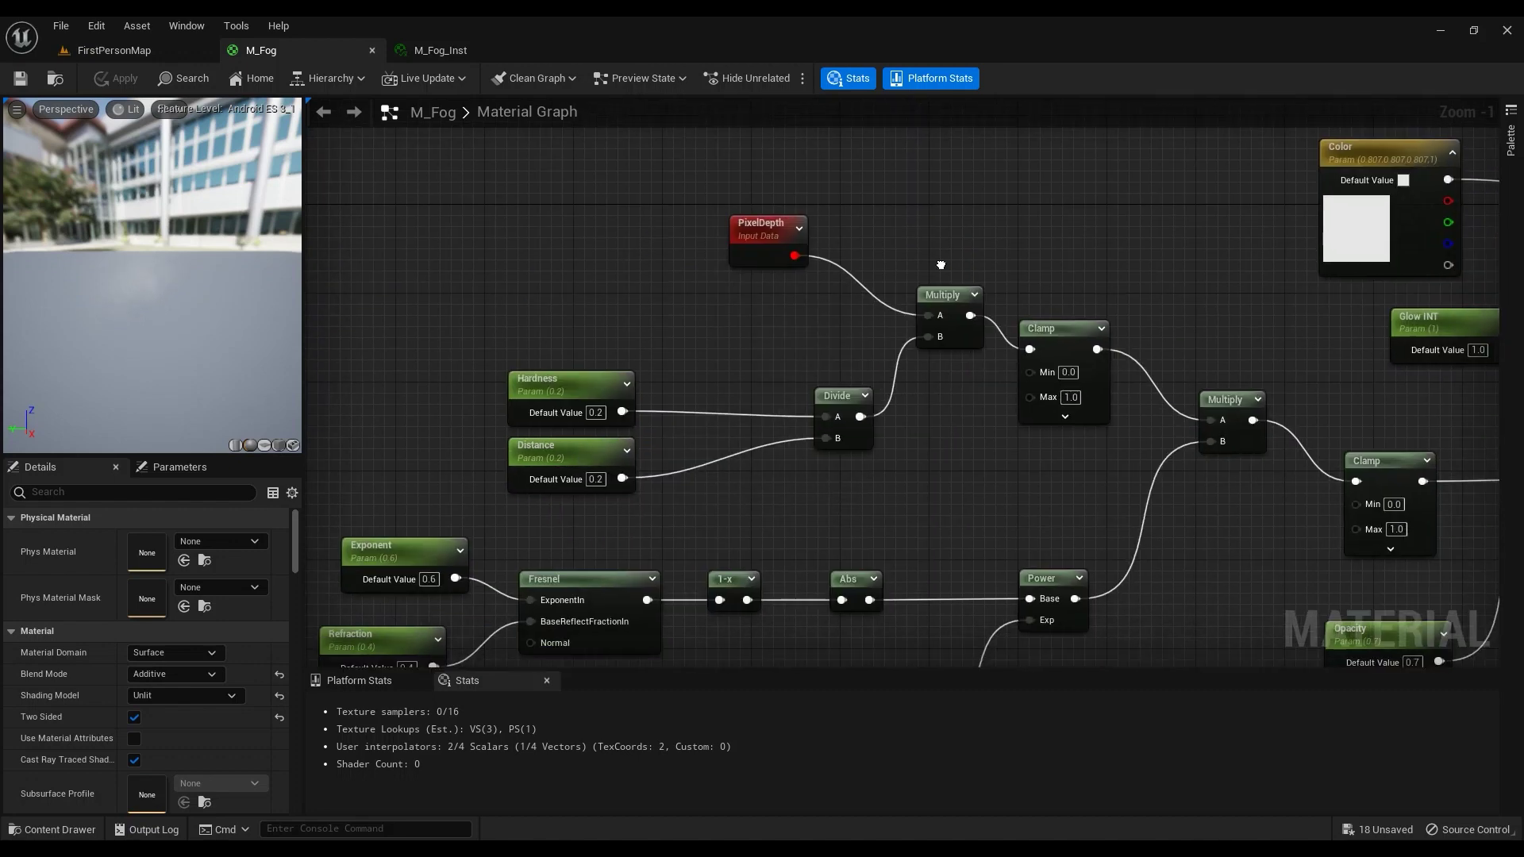
Step: Add a scalar parameter named ss above the Hardness node, then delete it
{"action": "left_click_drag", "start_coordinate": [974, 184], "coordinate": [473, 504]}
{"action": "left_click", "coordinate": [979, 212]}
{"action": "right_click_drag", "start_coordinate": [978, 212], "coordinate": [1054, 199]}
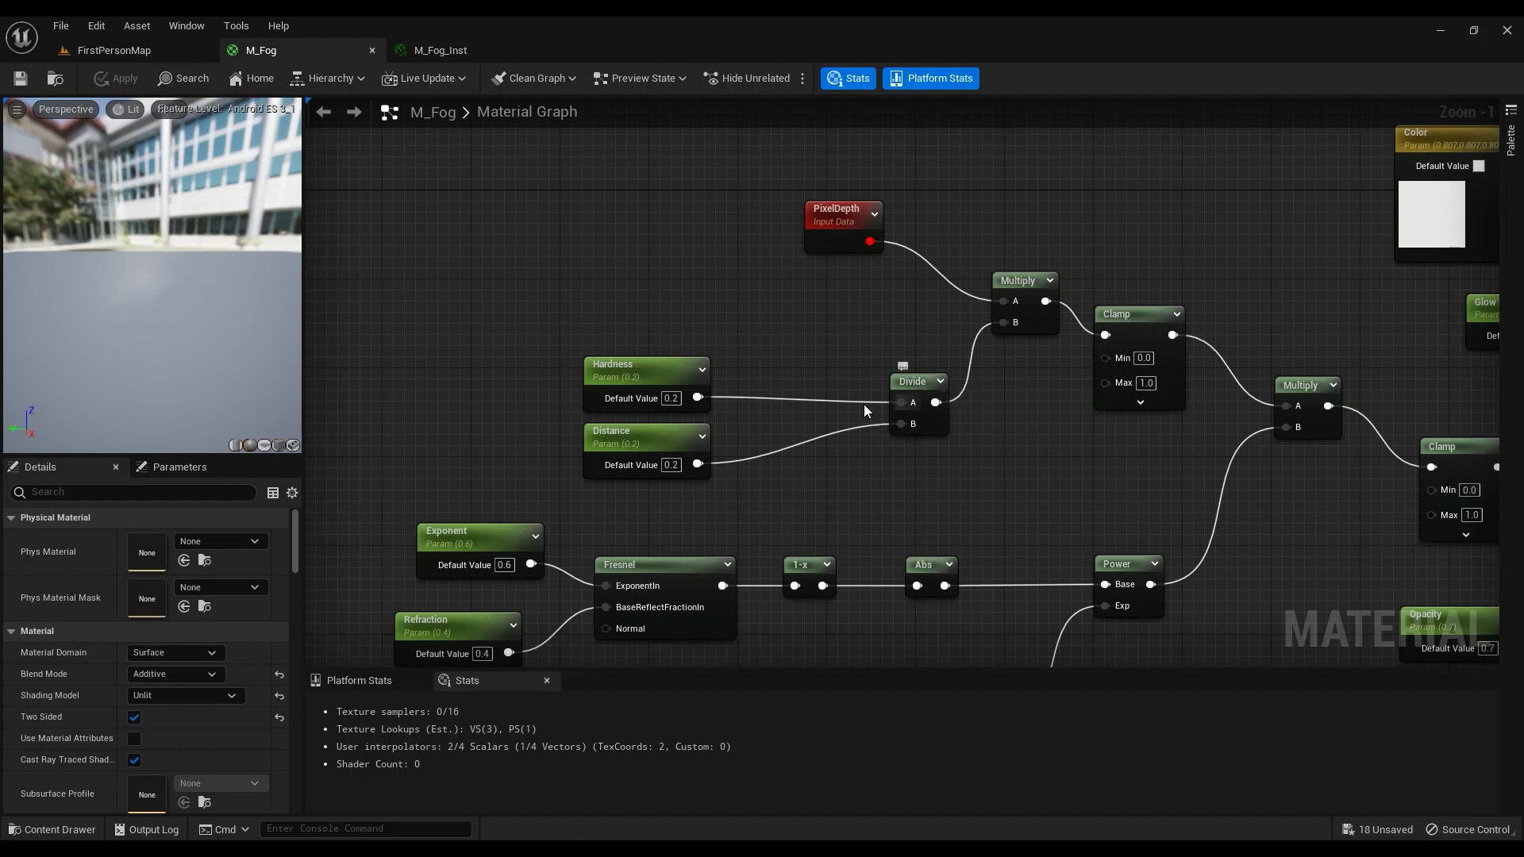
{"action": "right_click_drag", "start_coordinate": [638, 300], "coordinate": [661, 312]}
{"action": "left_click", "coordinate": [612, 256]}
{"action": "type", "text": "ss"}
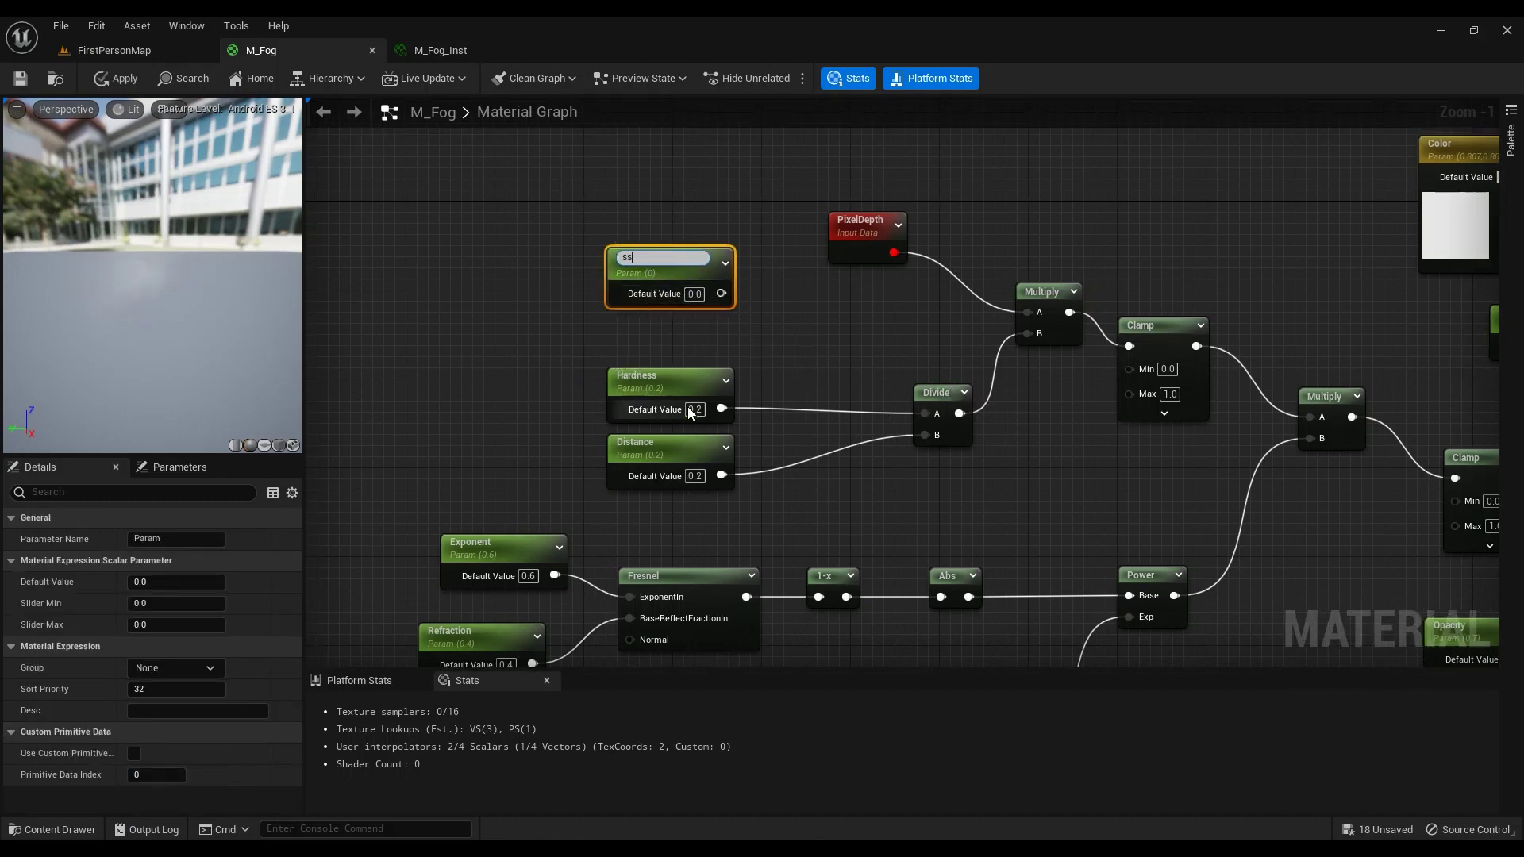
{"action": "scroll", "coordinate": [709, 411], "scroll_direction": "up", "scroll_amount": 1}
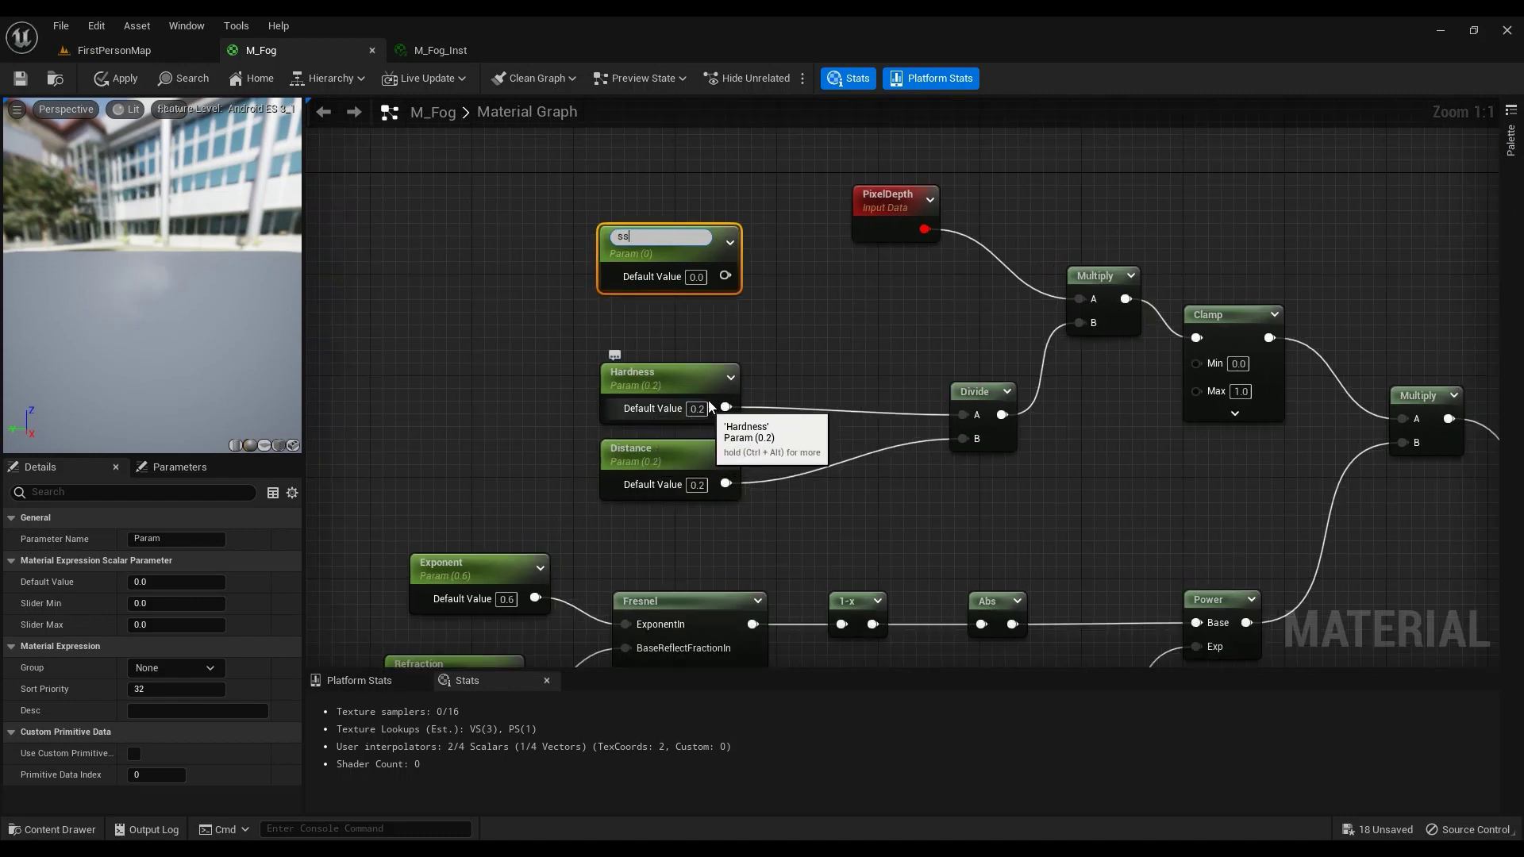
{"action": "key", "text": "Return"}
{"action": "key", "text": "Delete"}
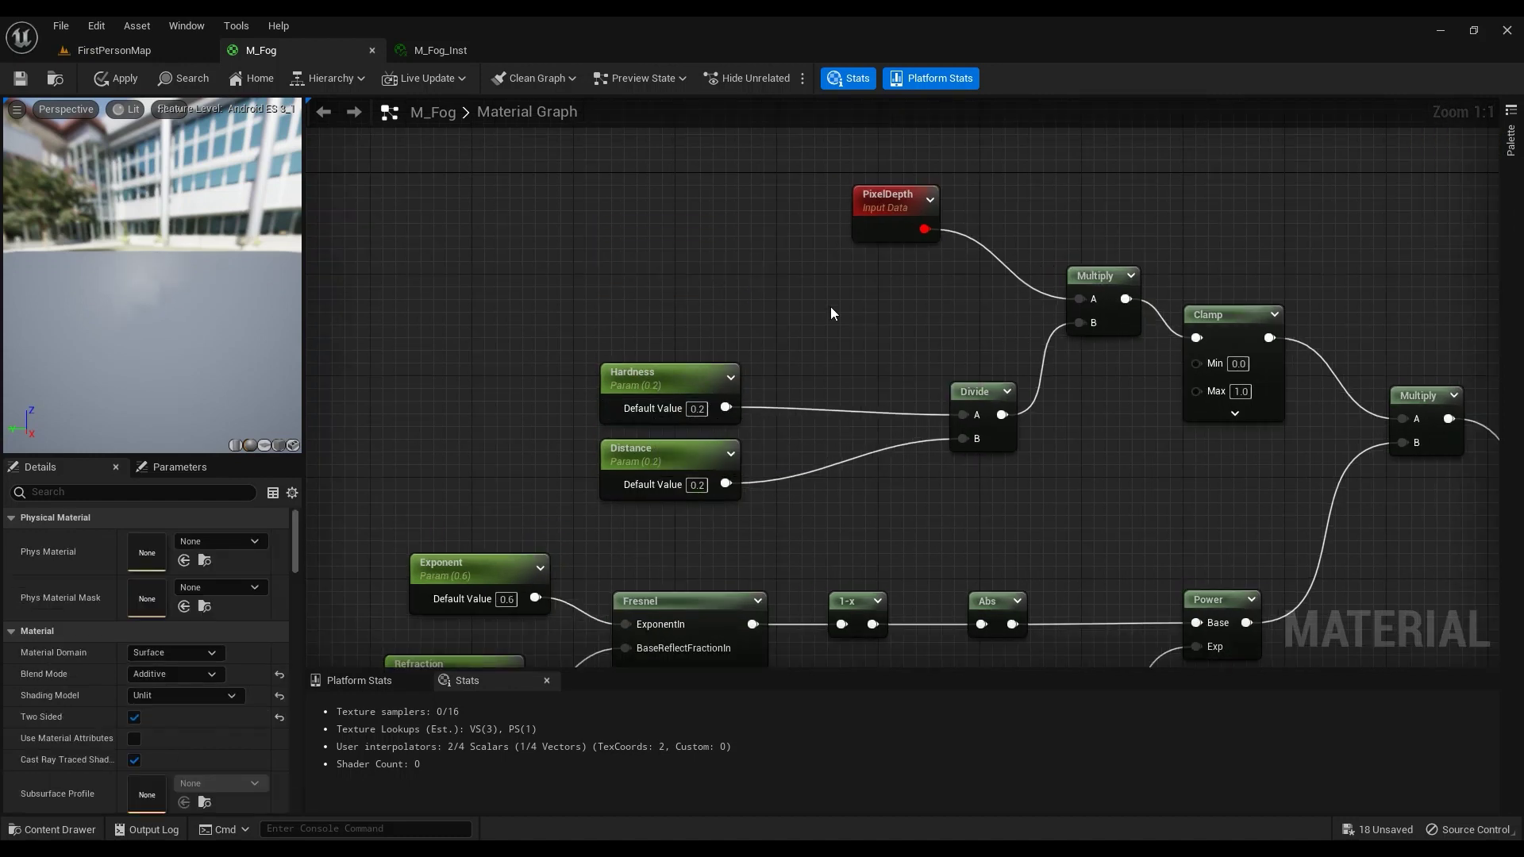
Step: Search the available material nodes for Clamp
{"action": "right_click_drag", "start_coordinate": [860, 292], "coordinate": [534, 276]}
{"action": "right_click_drag", "start_coordinate": [897, 270], "coordinate": [812, 262]}
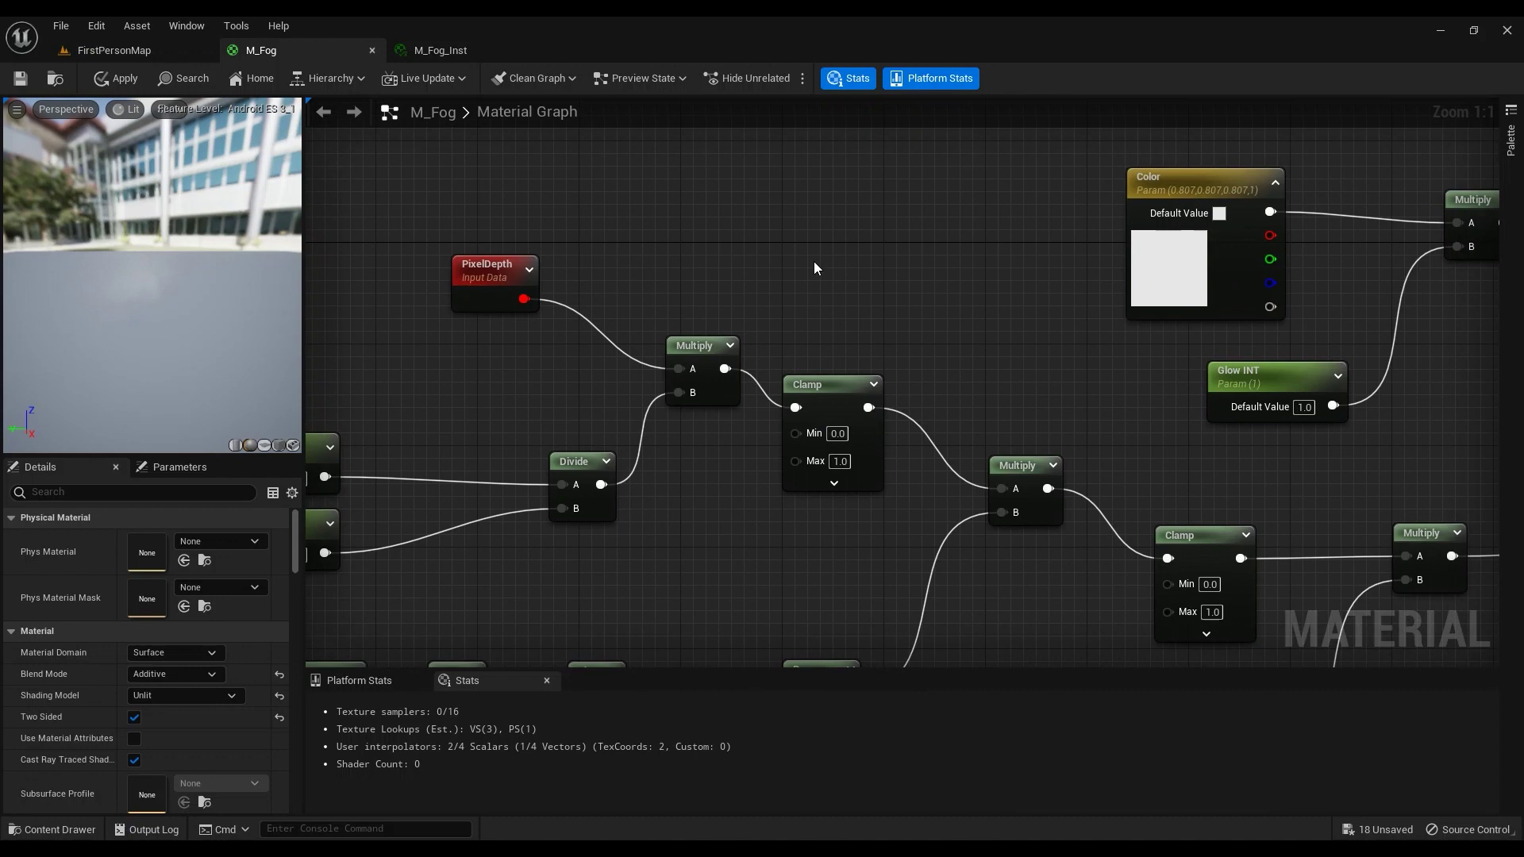
{"action": "right_click", "coordinate": [802, 222]}
{"action": "type", "text": "clam"}
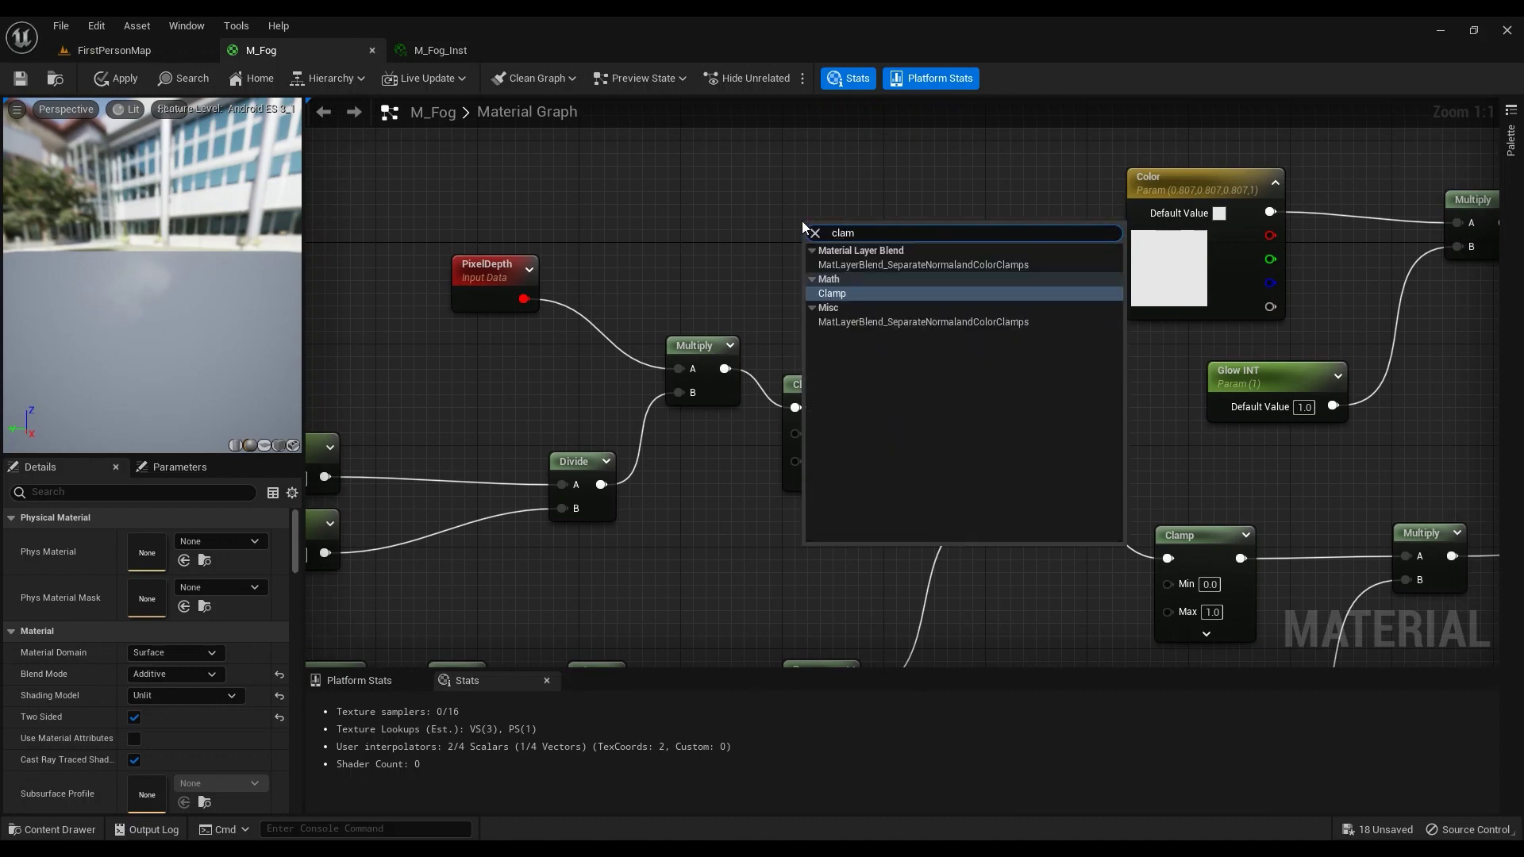
{"action": "left_click", "coordinate": [716, 289]}
{"action": "right_click_drag", "start_coordinate": [1064, 398], "coordinate": [987, 283]}
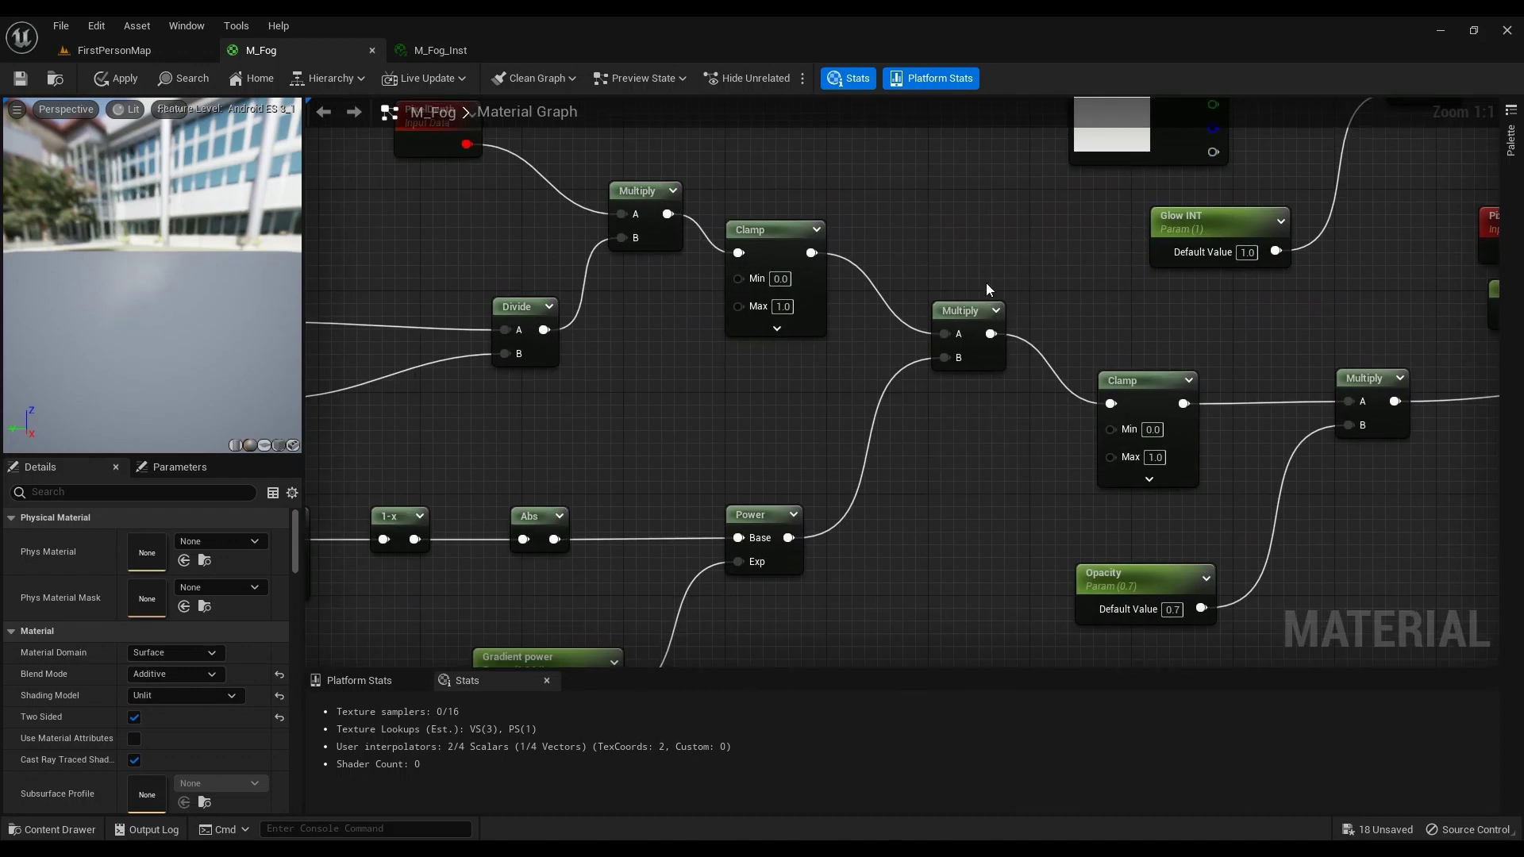
Step: Add a Multiply node beside the pixel depth branch's Clamp, then delete it
{"action": "right_click_drag", "start_coordinate": [810, 252], "coordinate": [1069, 345]}
{"action": "left_click_drag", "start_coordinate": [992, 224], "coordinate": [476, 519]}
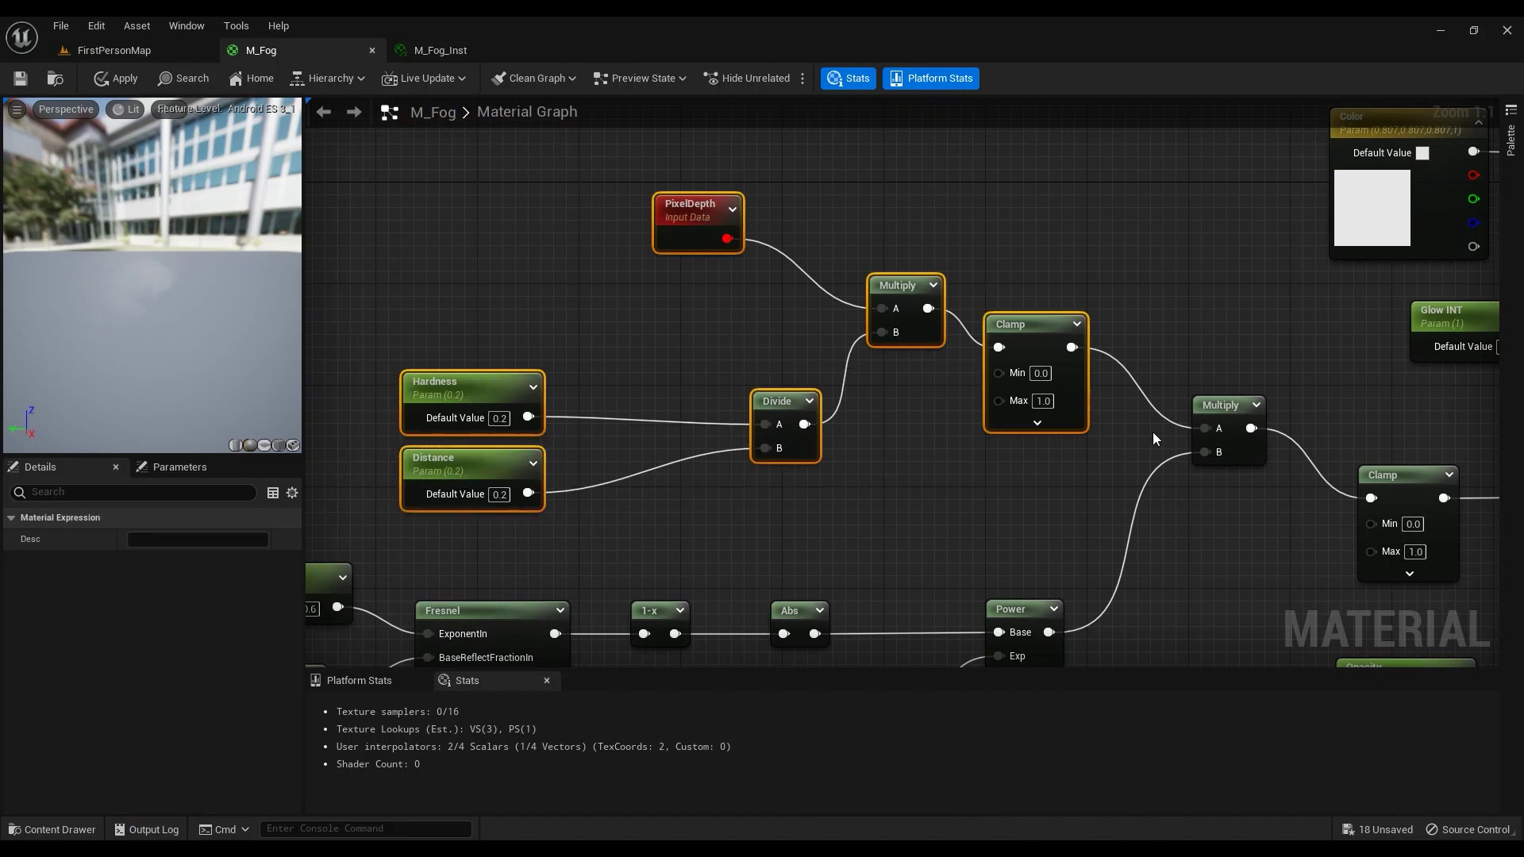
{"action": "right_click_drag", "start_coordinate": [1212, 380], "coordinate": [986, 344]}
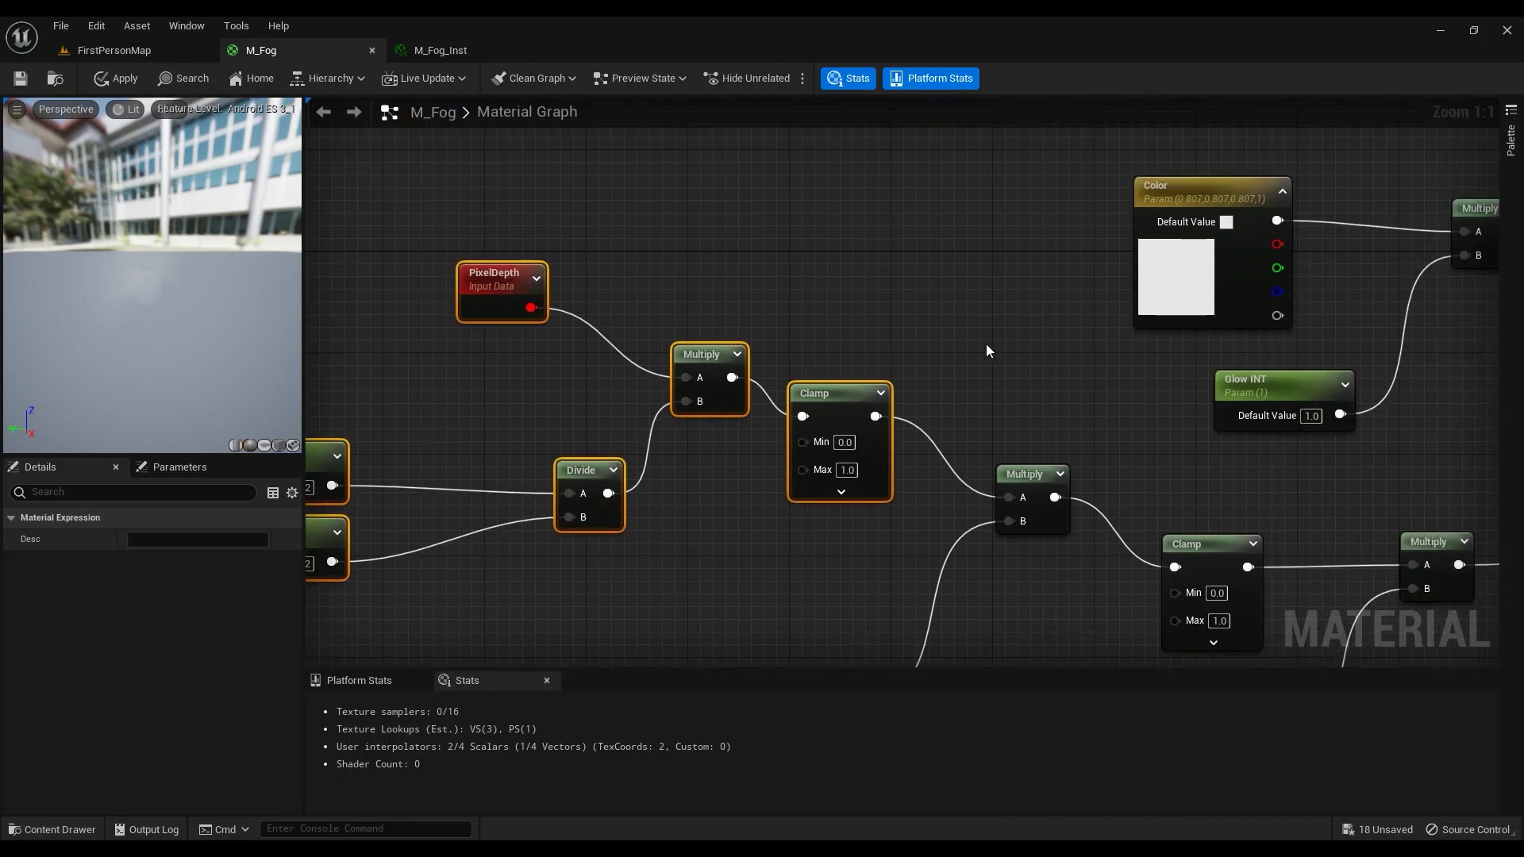
{"action": "left_click", "coordinate": [935, 283]}
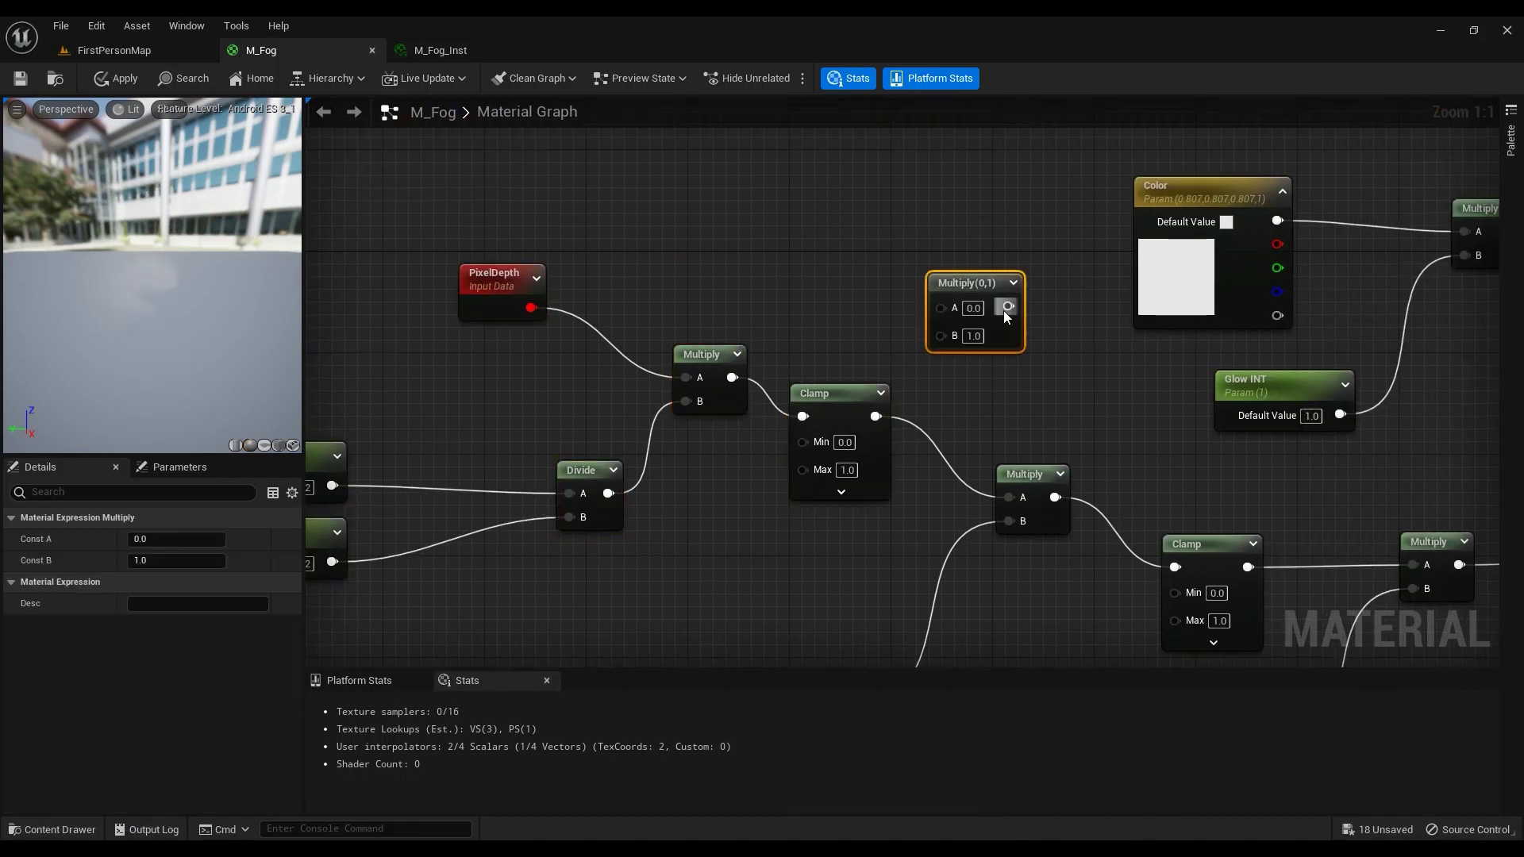
{"action": "left_click", "coordinate": [1026, 378]}
{"action": "left_click_drag", "start_coordinate": [1054, 271], "coordinate": [926, 329]}
{"action": "key", "text": "Delete"}
Step: Search the available material nodes for Fresnel
{"action": "right_click_drag", "start_coordinate": [946, 332], "coordinate": [1276, 261]}
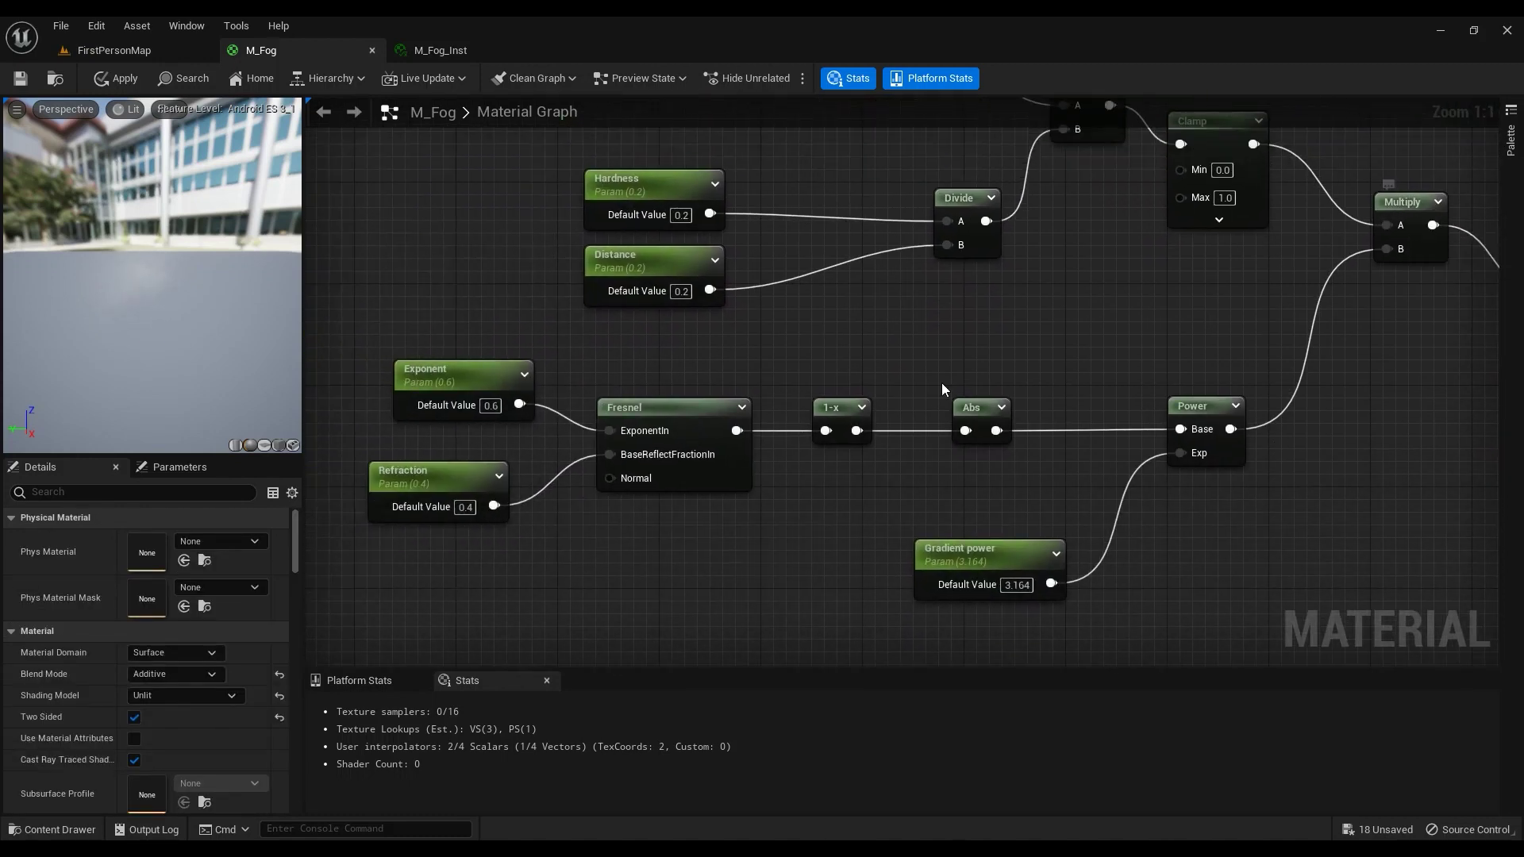
{"action": "right_click_drag", "start_coordinate": [792, 430], "coordinate": [896, 229]}
{"action": "right_click", "coordinate": [640, 498]}
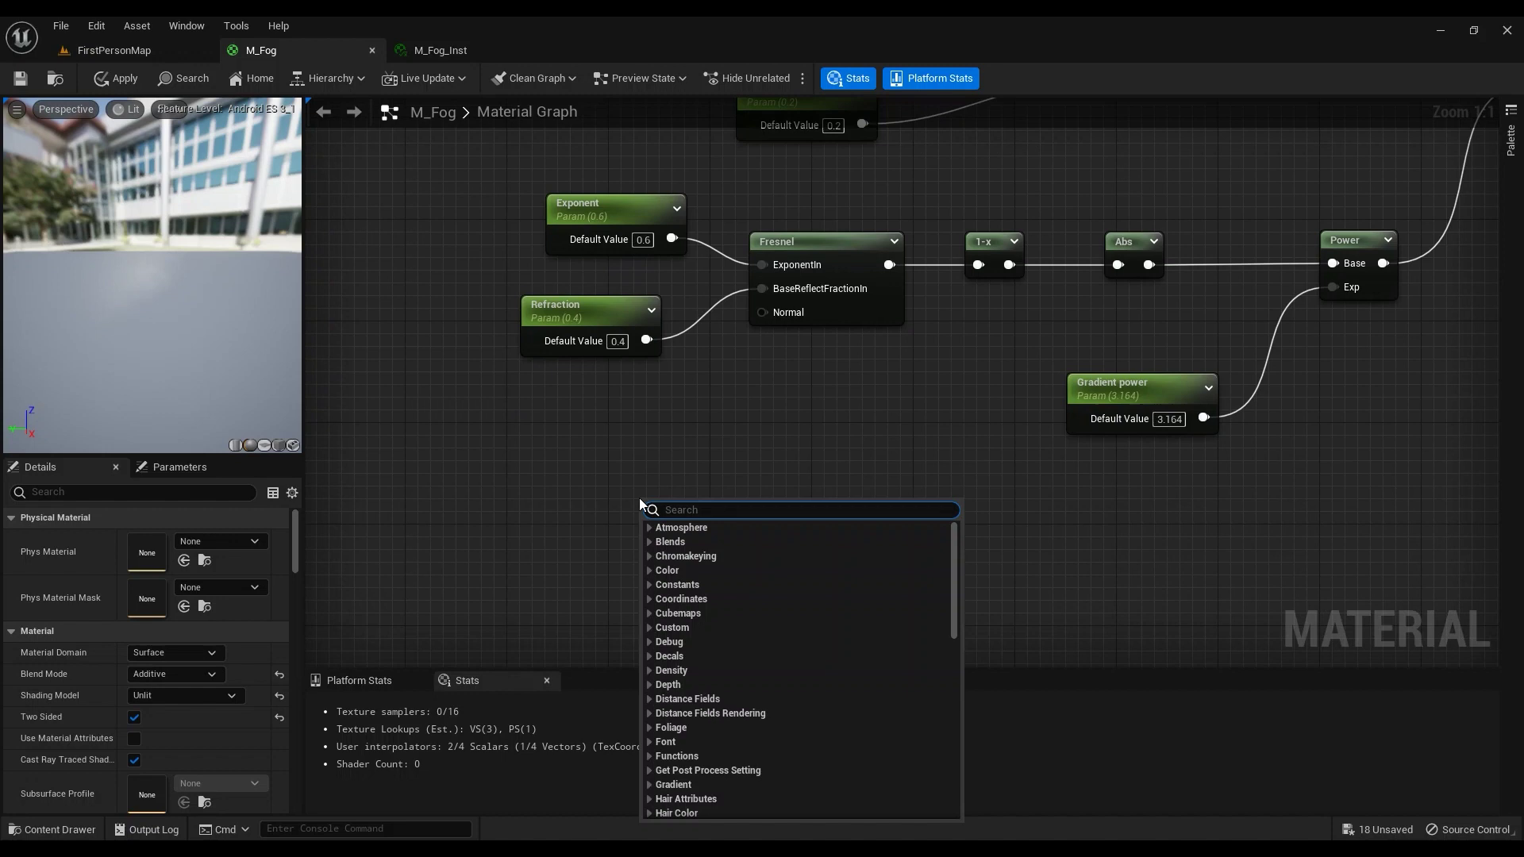
{"action": "type", "text": "fre"}
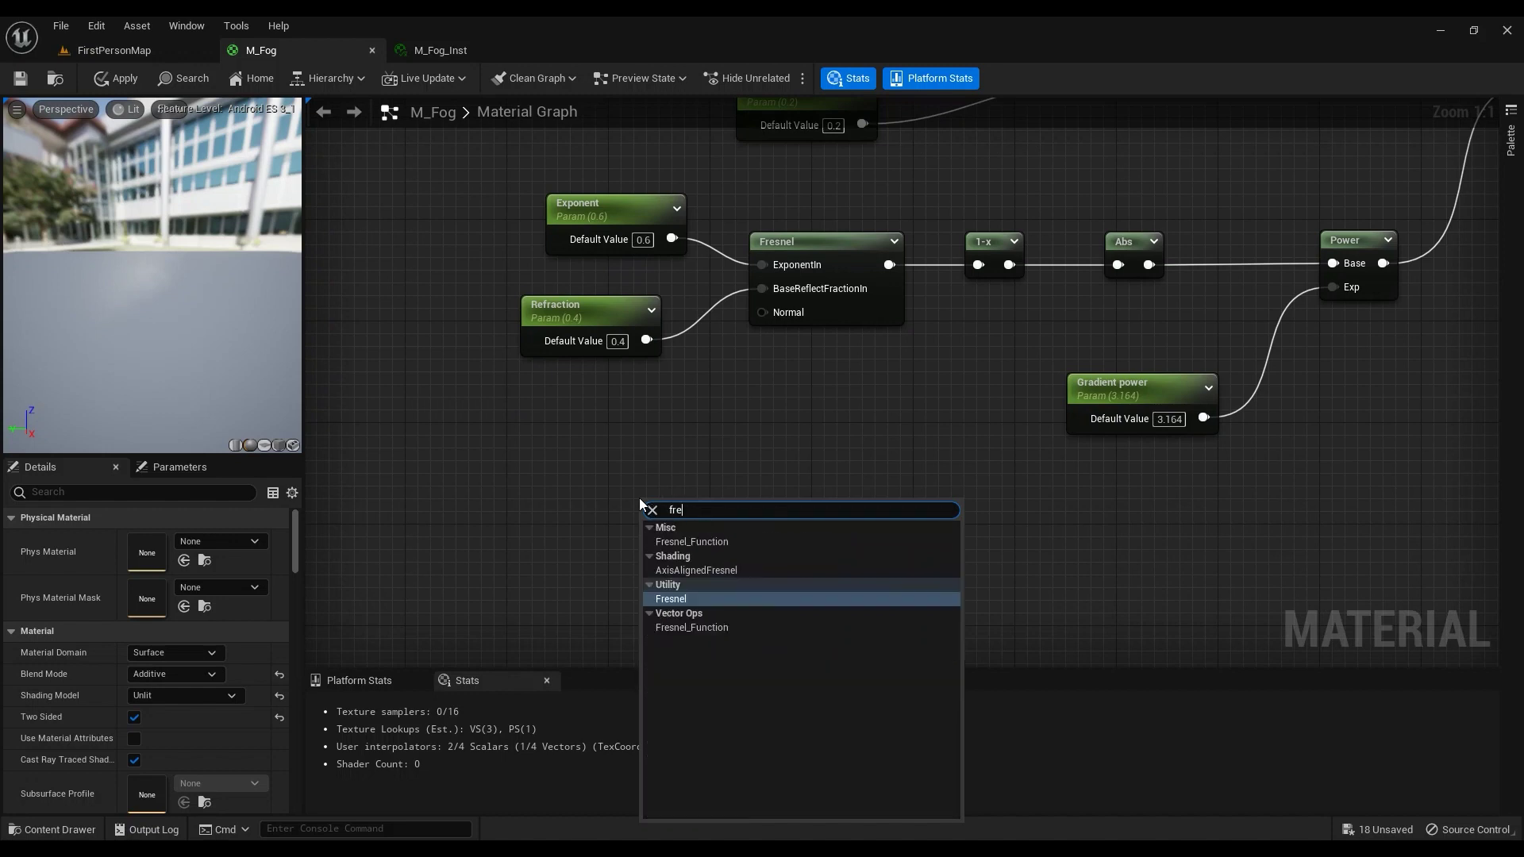
Step: Add a scalar parameter below the Refraction node, then delete it
{"action": "right_click_drag", "start_coordinate": [682, 425], "coordinate": [800, 436]}
{"action": "left_click", "coordinate": [695, 468]}
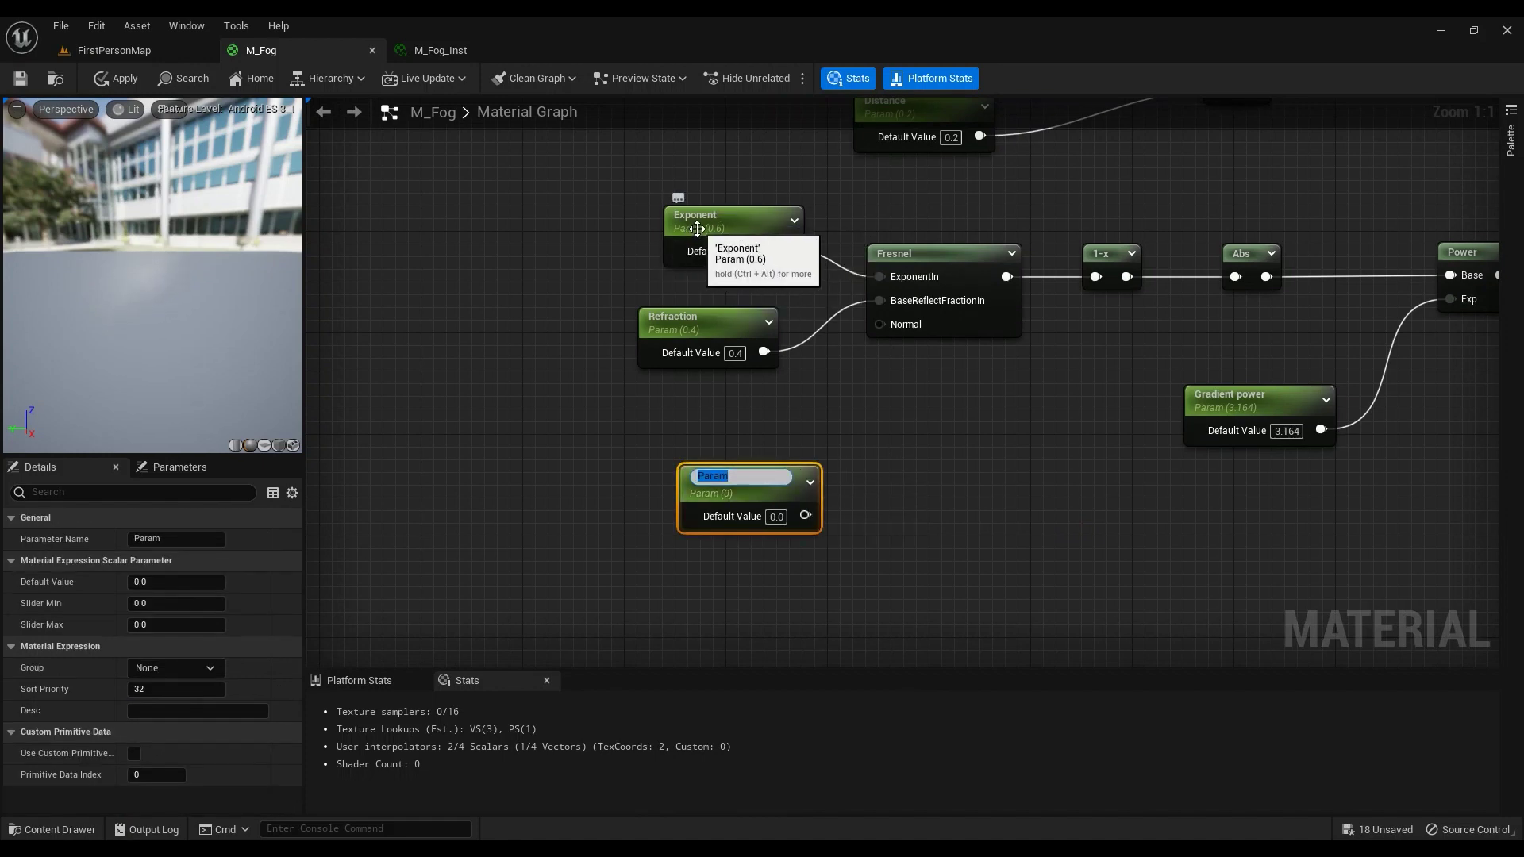
{"action": "key", "text": "Return"}
{"action": "key", "text": "Delete"}
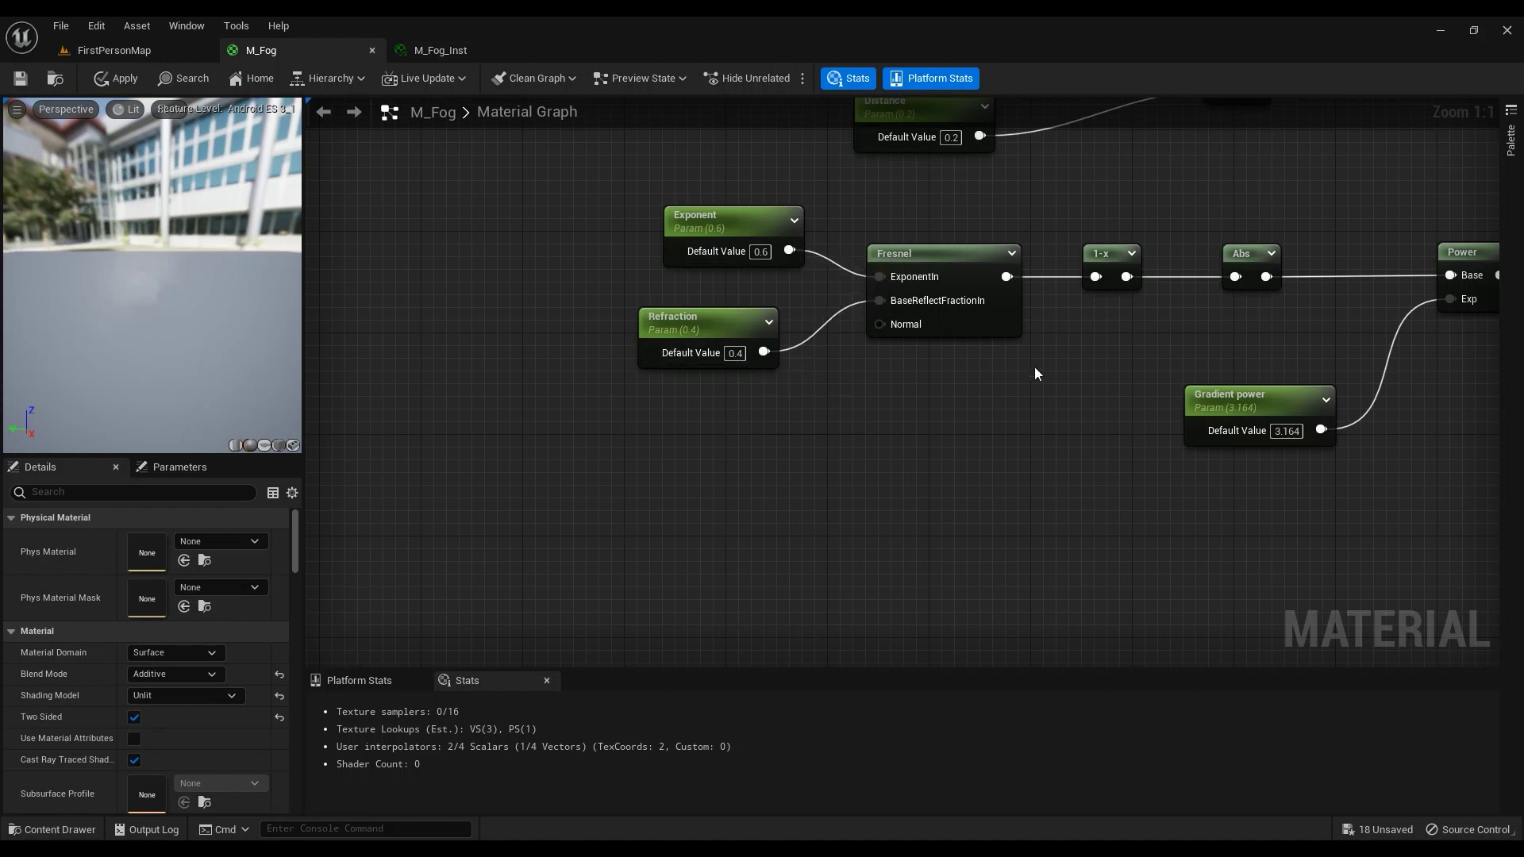
Step: Search for a OneMinus node from the Fresnel node's output
{"action": "right_click_drag", "start_coordinate": [1034, 366], "coordinate": [689, 395]}
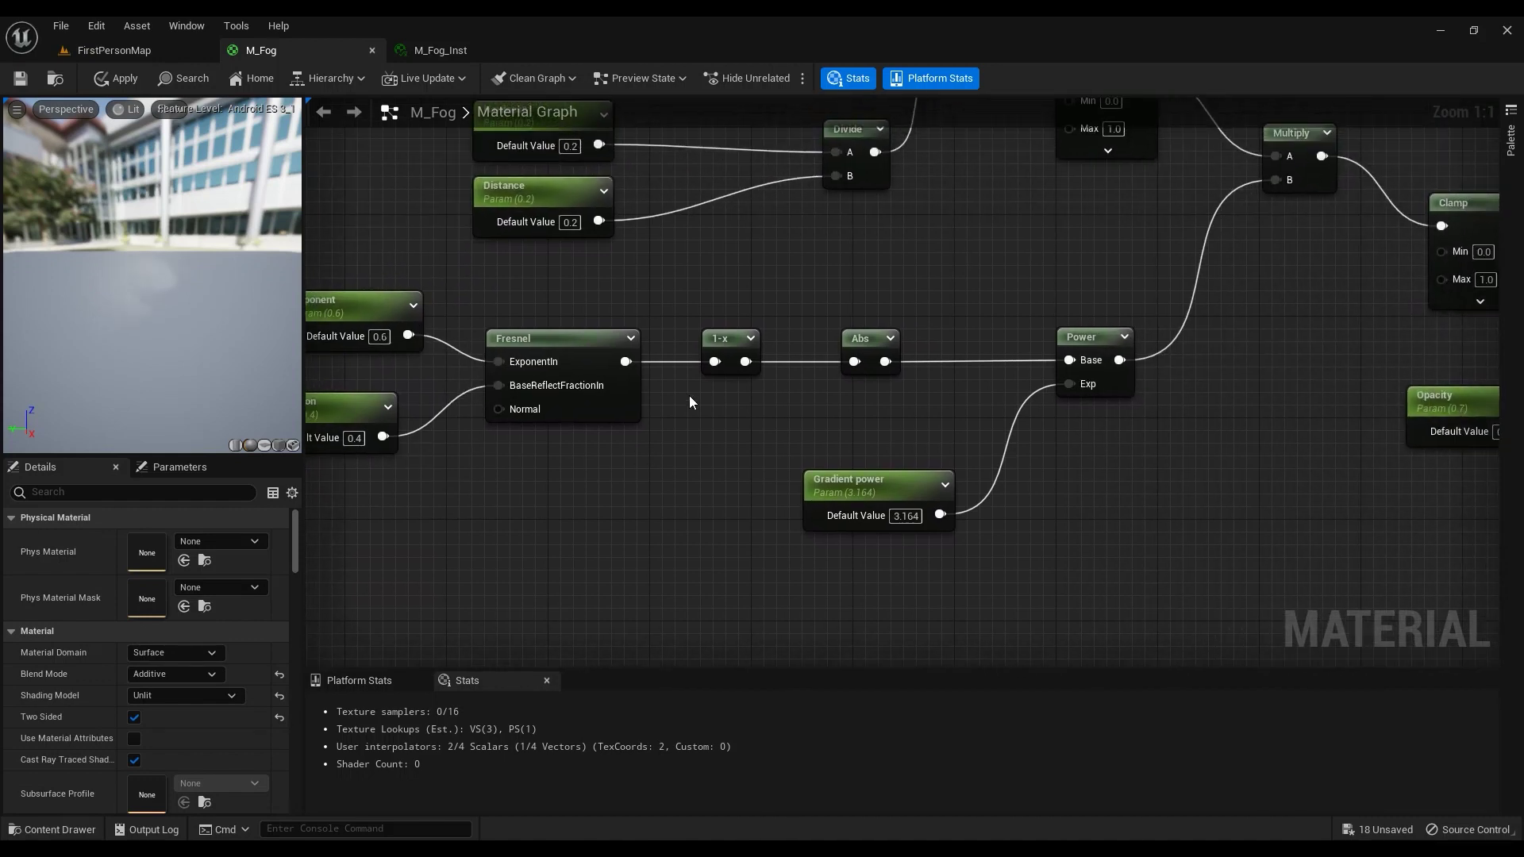
{"action": "right_click", "coordinate": [528, 548]}
{"action": "key", "text": "Escape"}
{"action": "left_click_drag", "start_coordinate": [626, 362], "coordinate": [631, 528]}
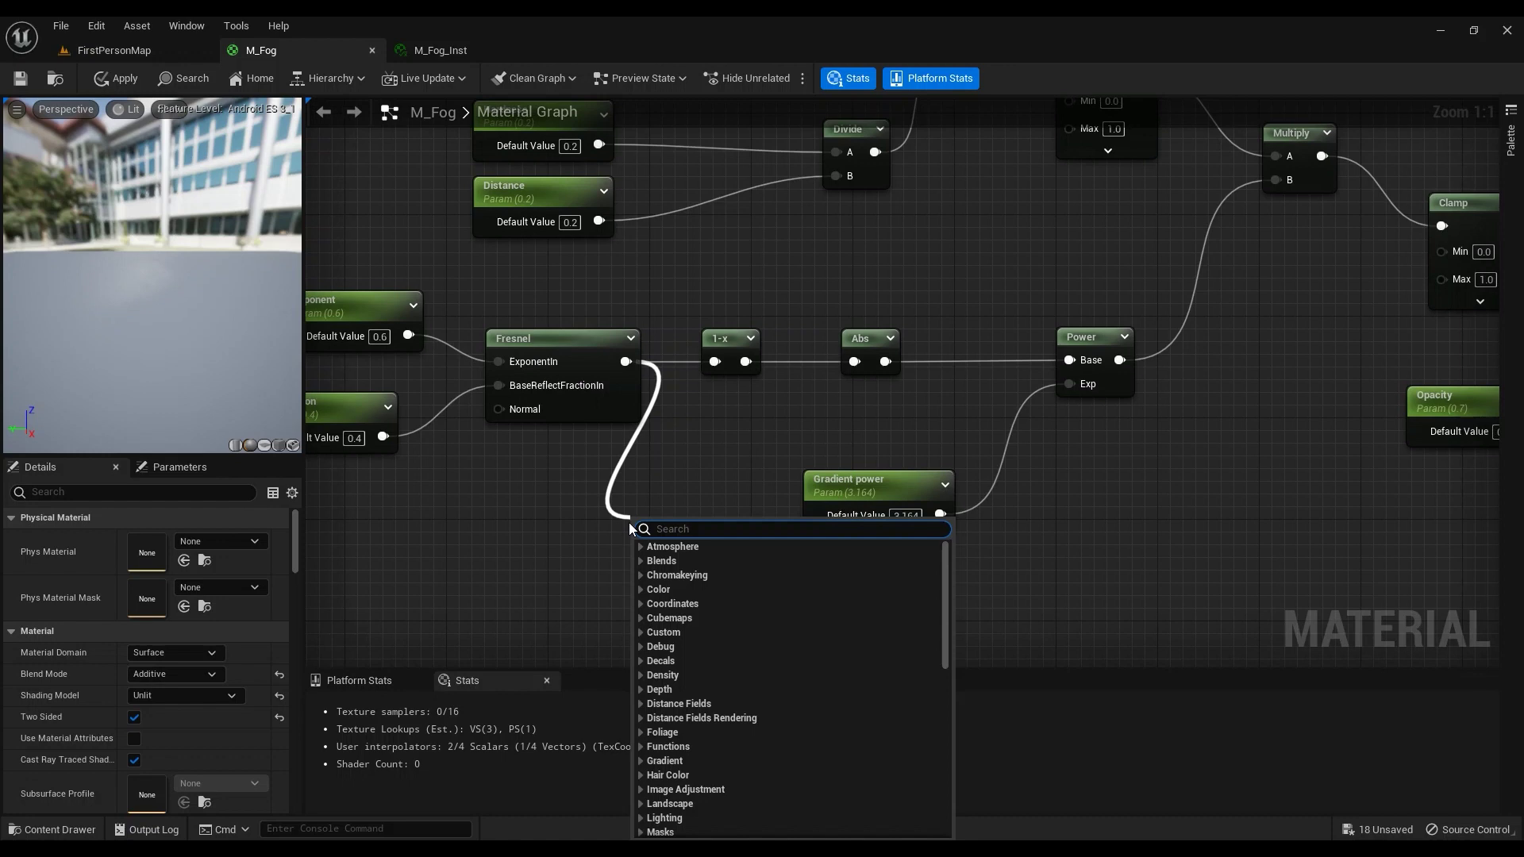
{"action": "type", "text": "onem"}
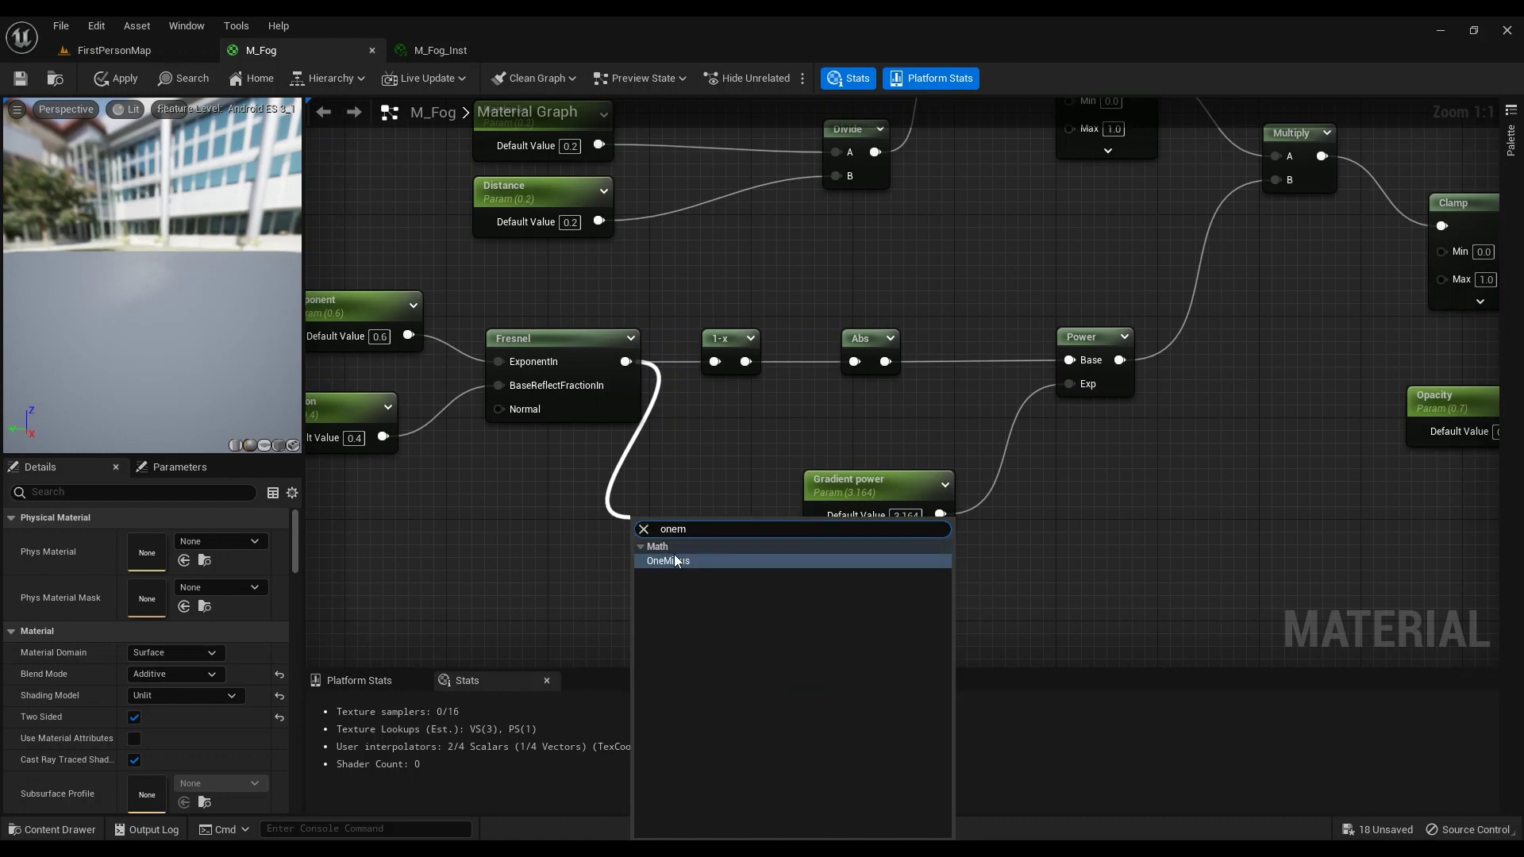
{"action": "left_click", "coordinate": [565, 541]}
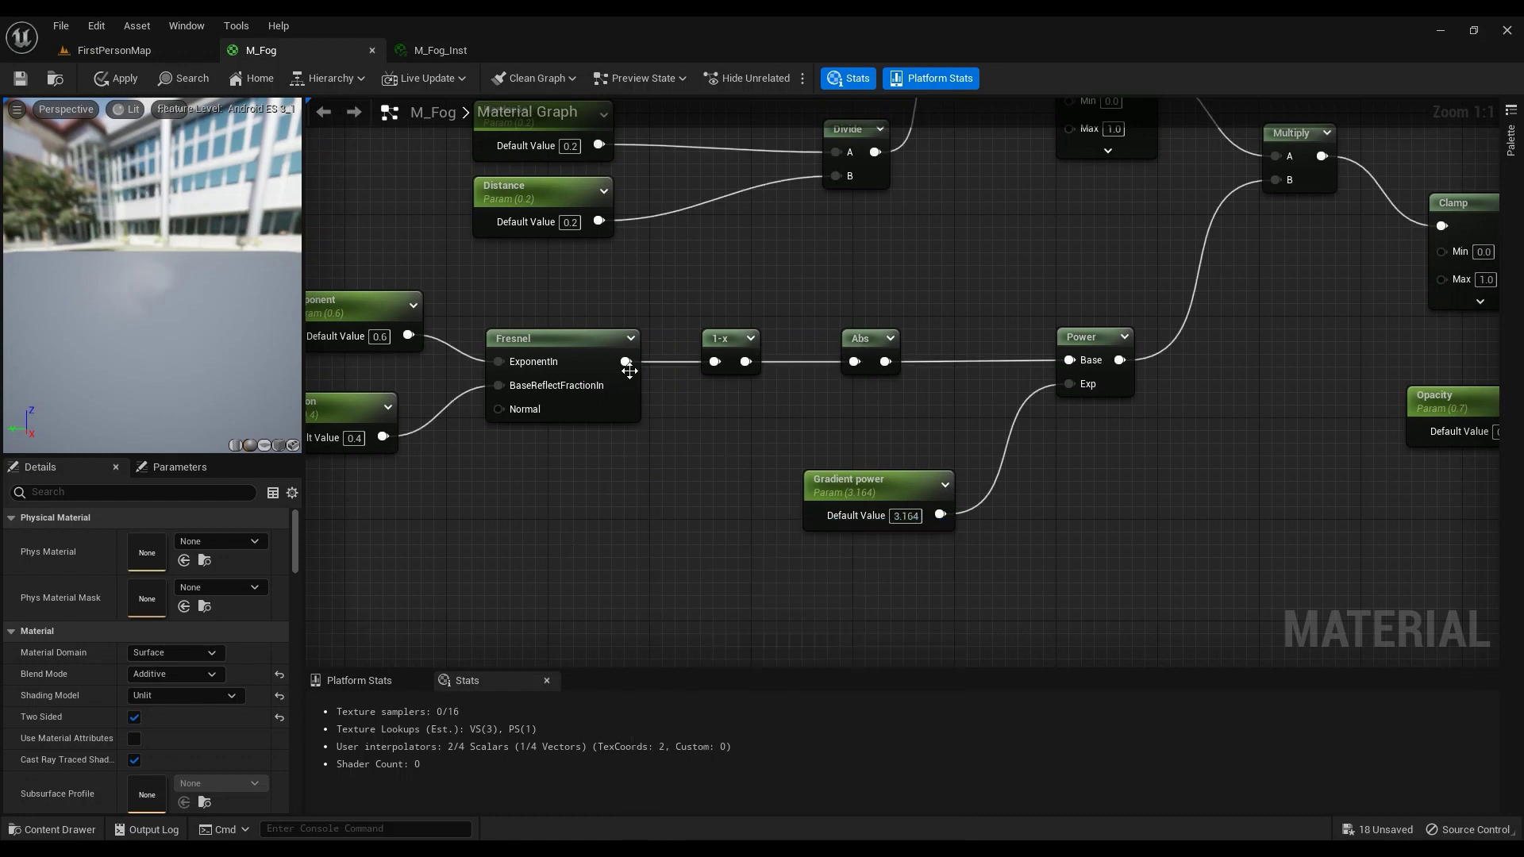
Step: Search for an Abs node from the 1-x node's output
{"action": "left_click_drag", "start_coordinate": [745, 362], "coordinate": [787, 388]}
{"action": "type", "text": "abs"}
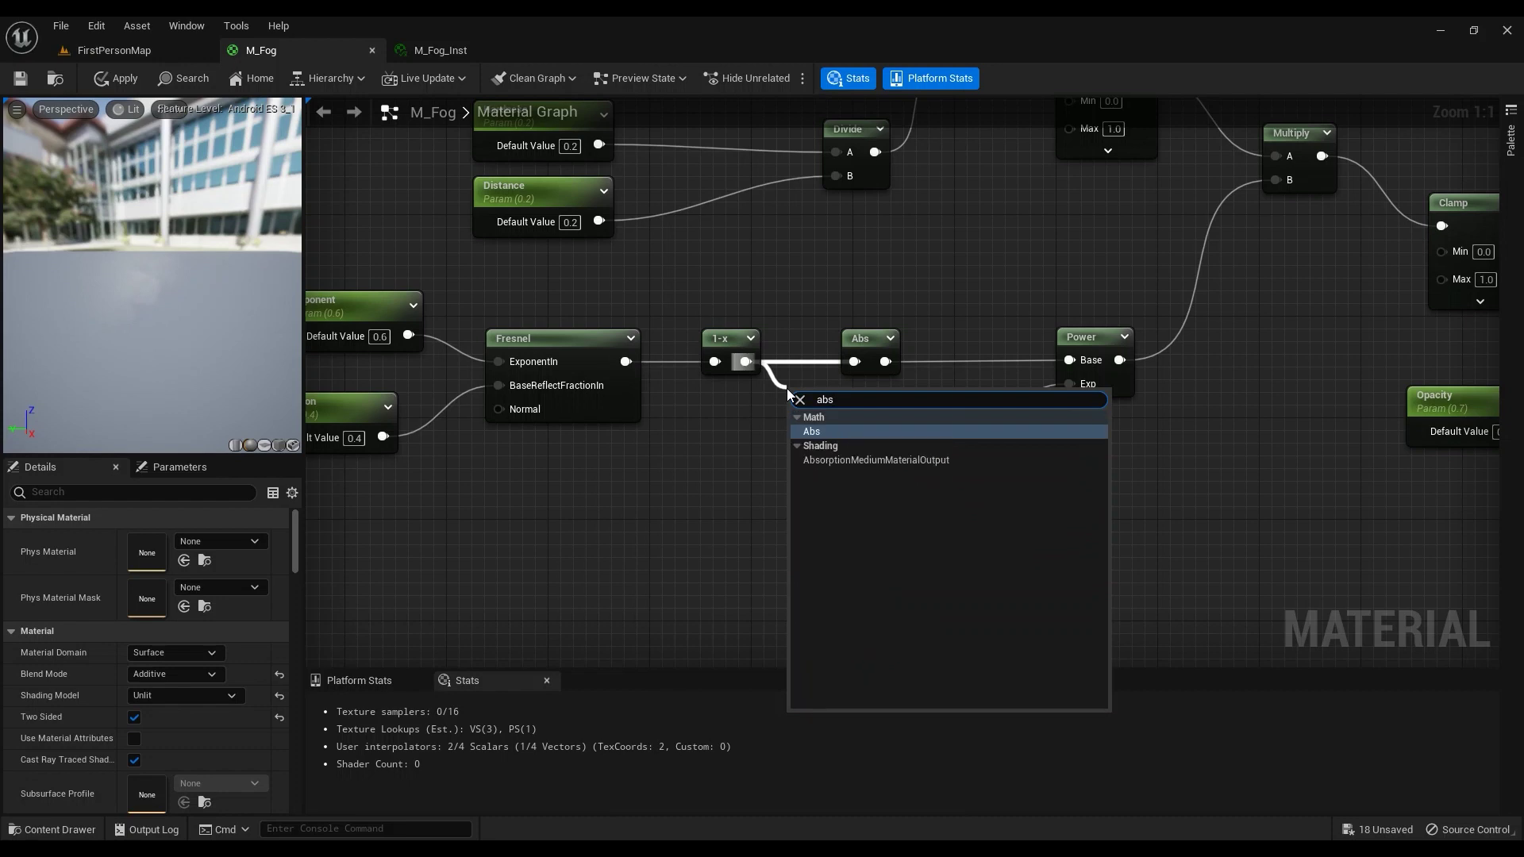
{"action": "left_click", "coordinate": [752, 490]}
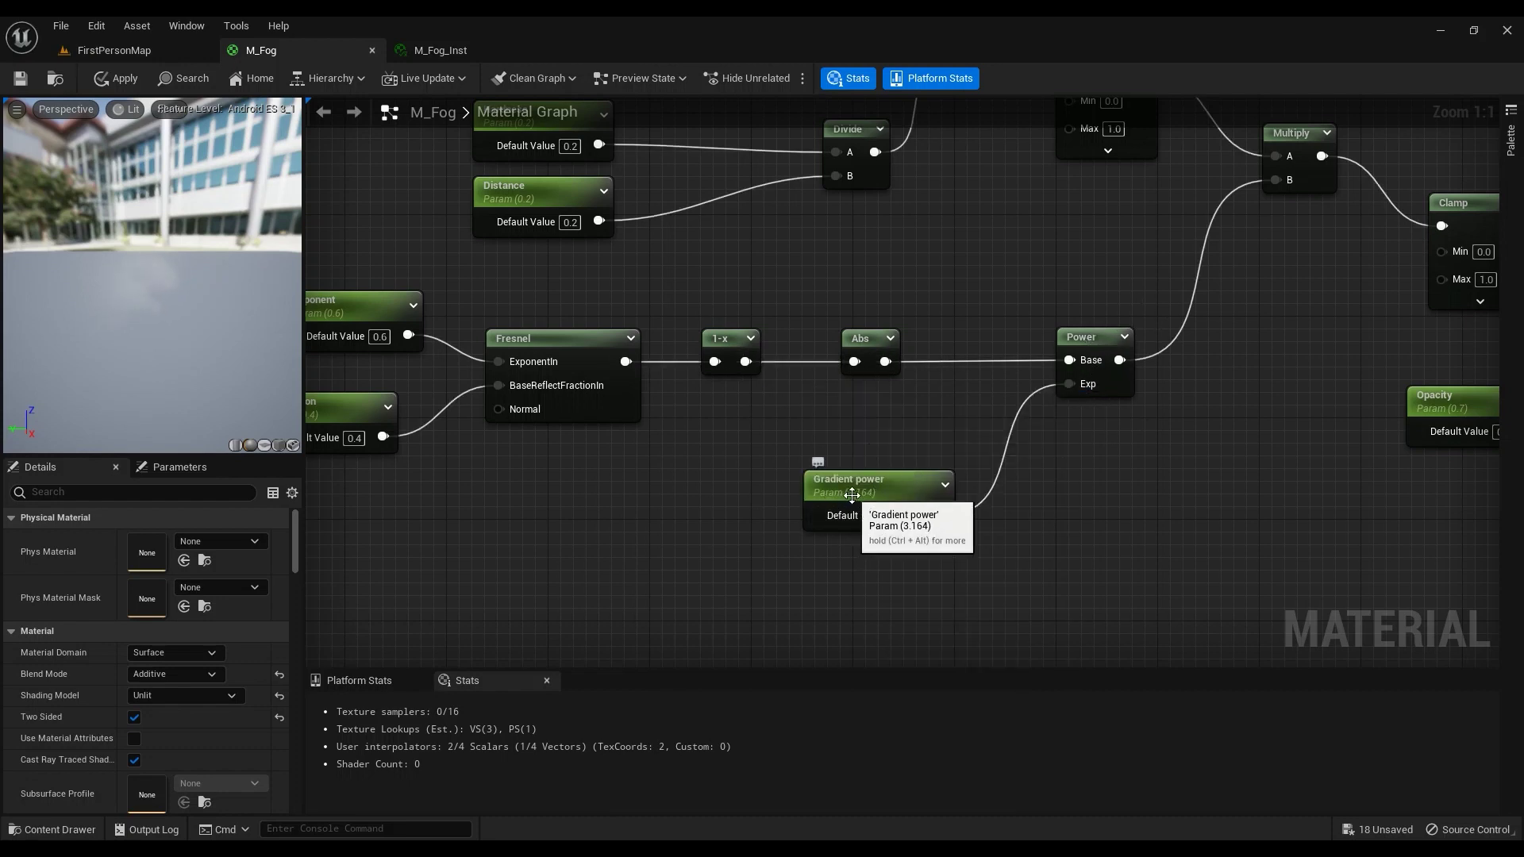
Step: Add a scalar parameter below the Gradient power node, then delete it
{"action": "right_click", "coordinate": [831, 564]}
{"action": "left_click", "coordinate": [774, 529]}
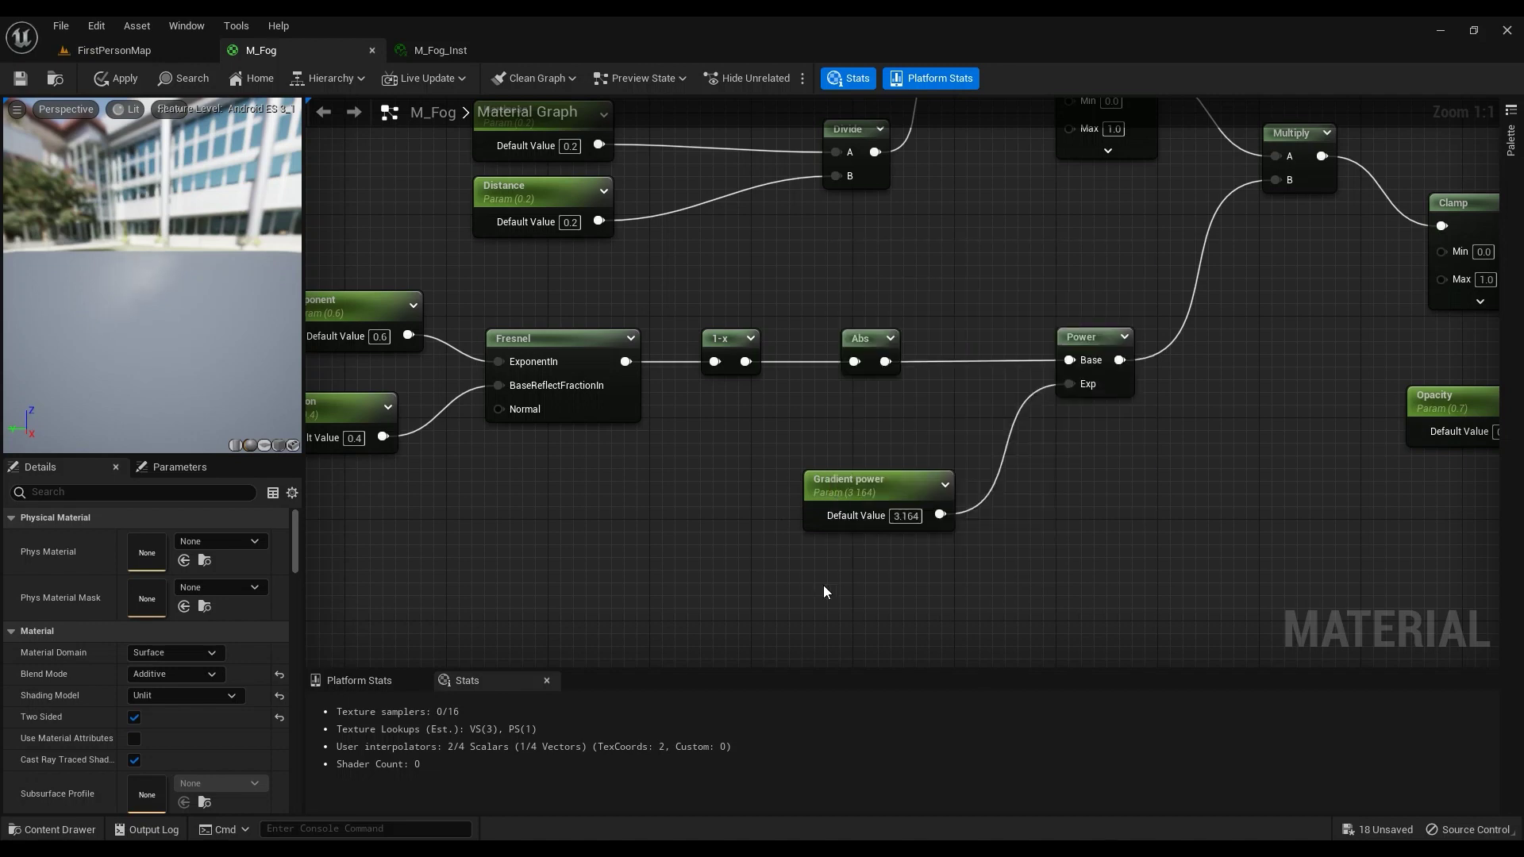
{"action": "key", "text": "s"}
{"action": "left_click", "coordinate": [827, 587]}
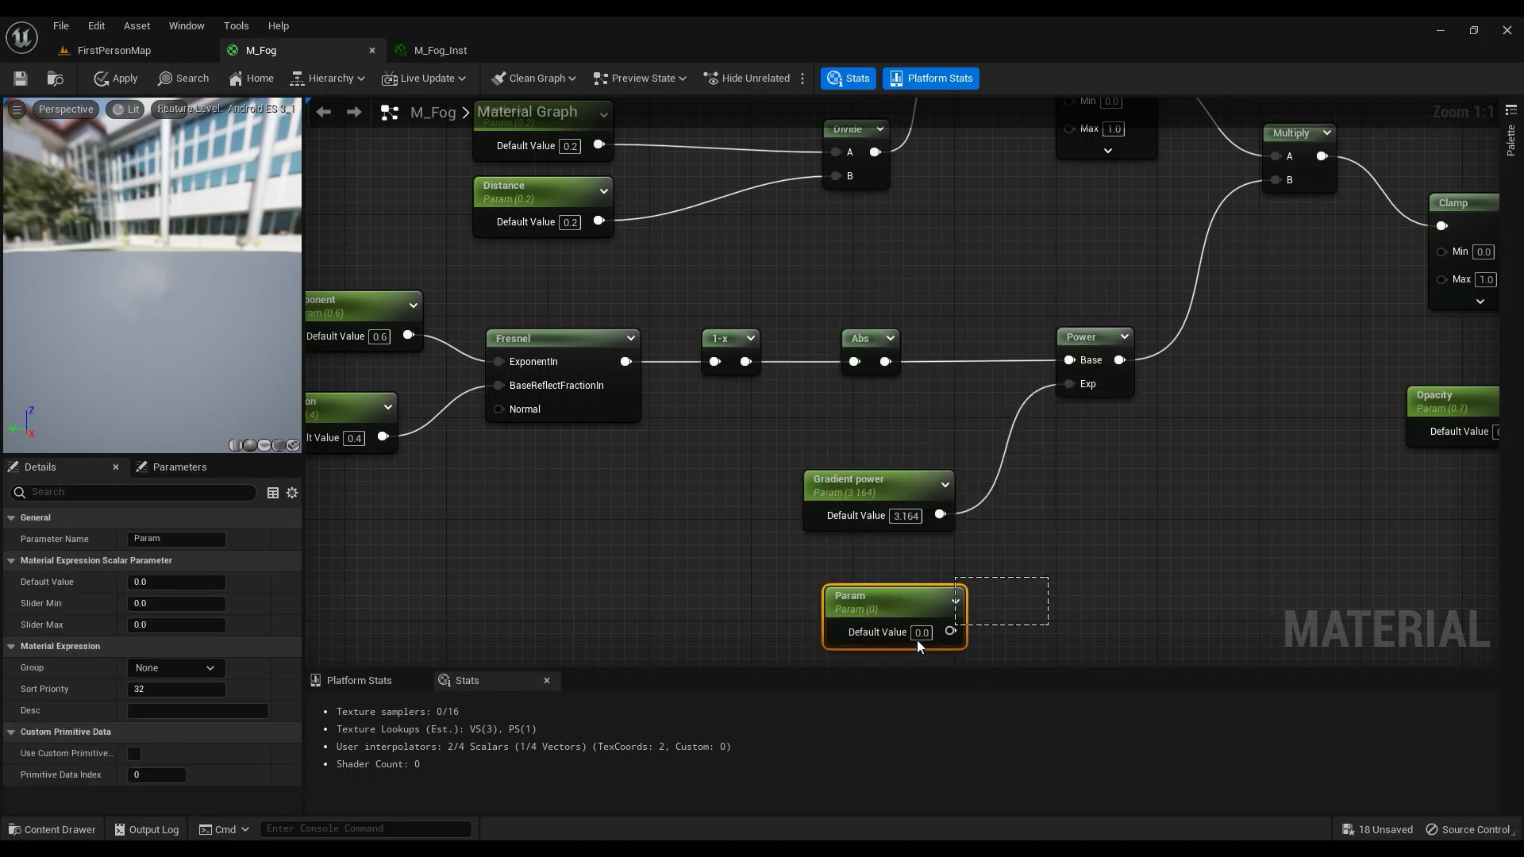
{"action": "key", "text": "Delete"}
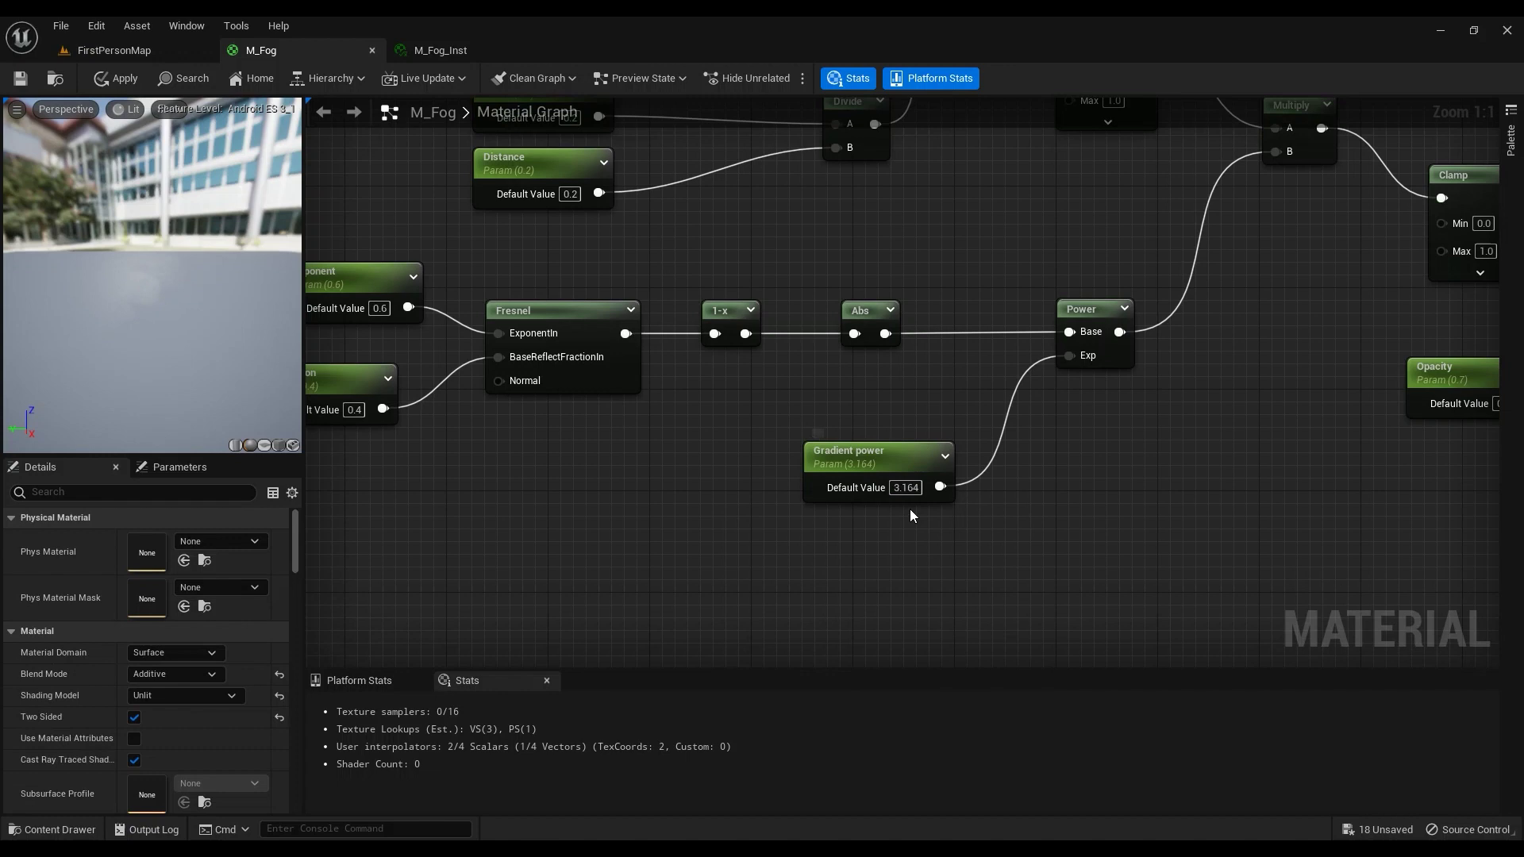
Step: Examine the Multiply joining the pixel depth and Fresnel branches, the Opacity parameter, and their path towards the material output
{"action": "right_click_drag", "start_coordinate": [1064, 452], "coordinate": [963, 568]}
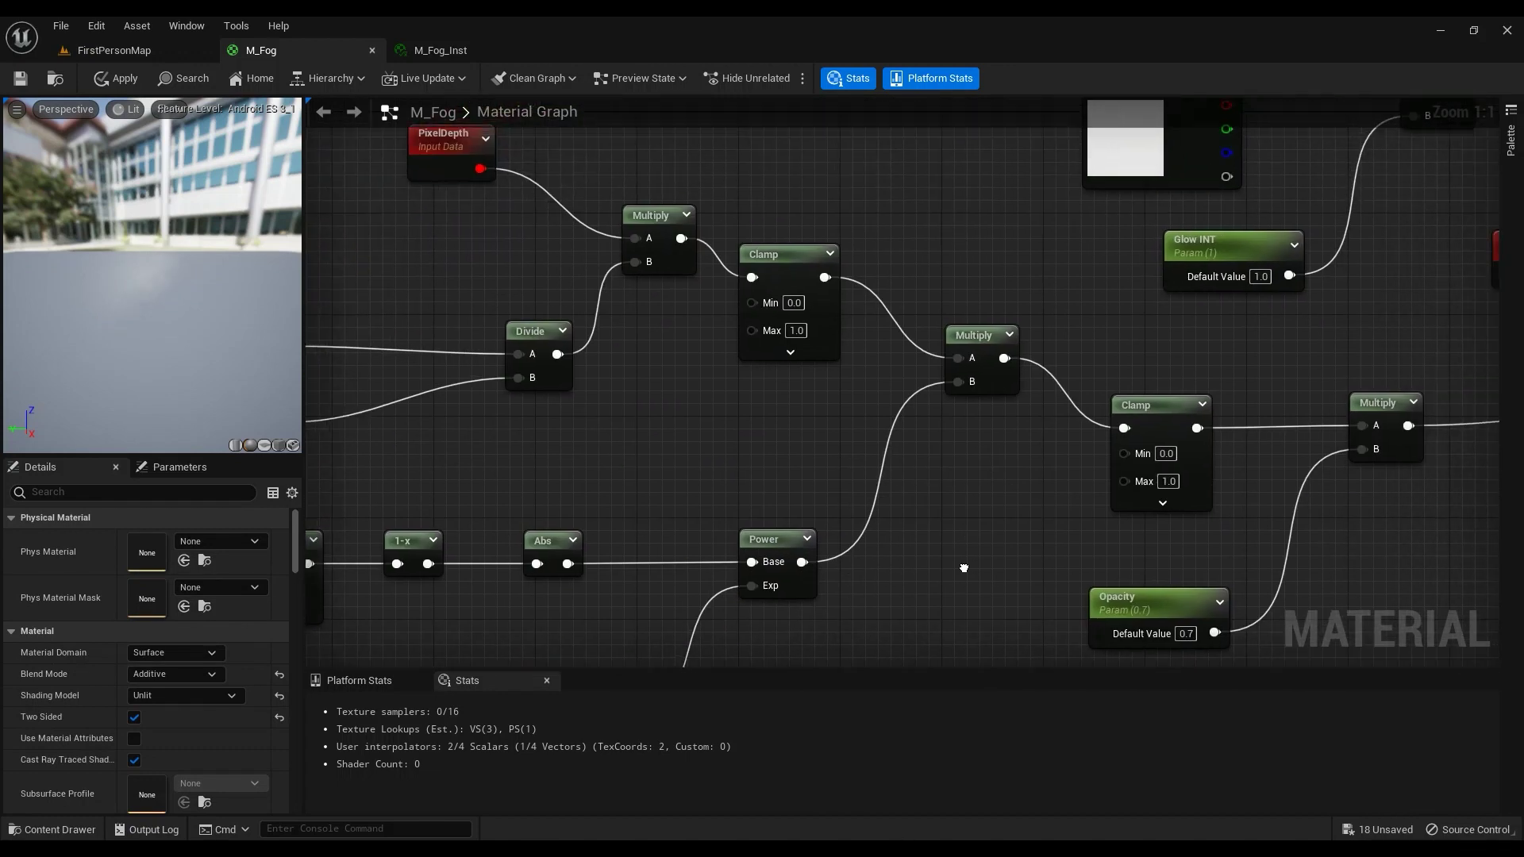
{"action": "left_click", "coordinate": [976, 340]}
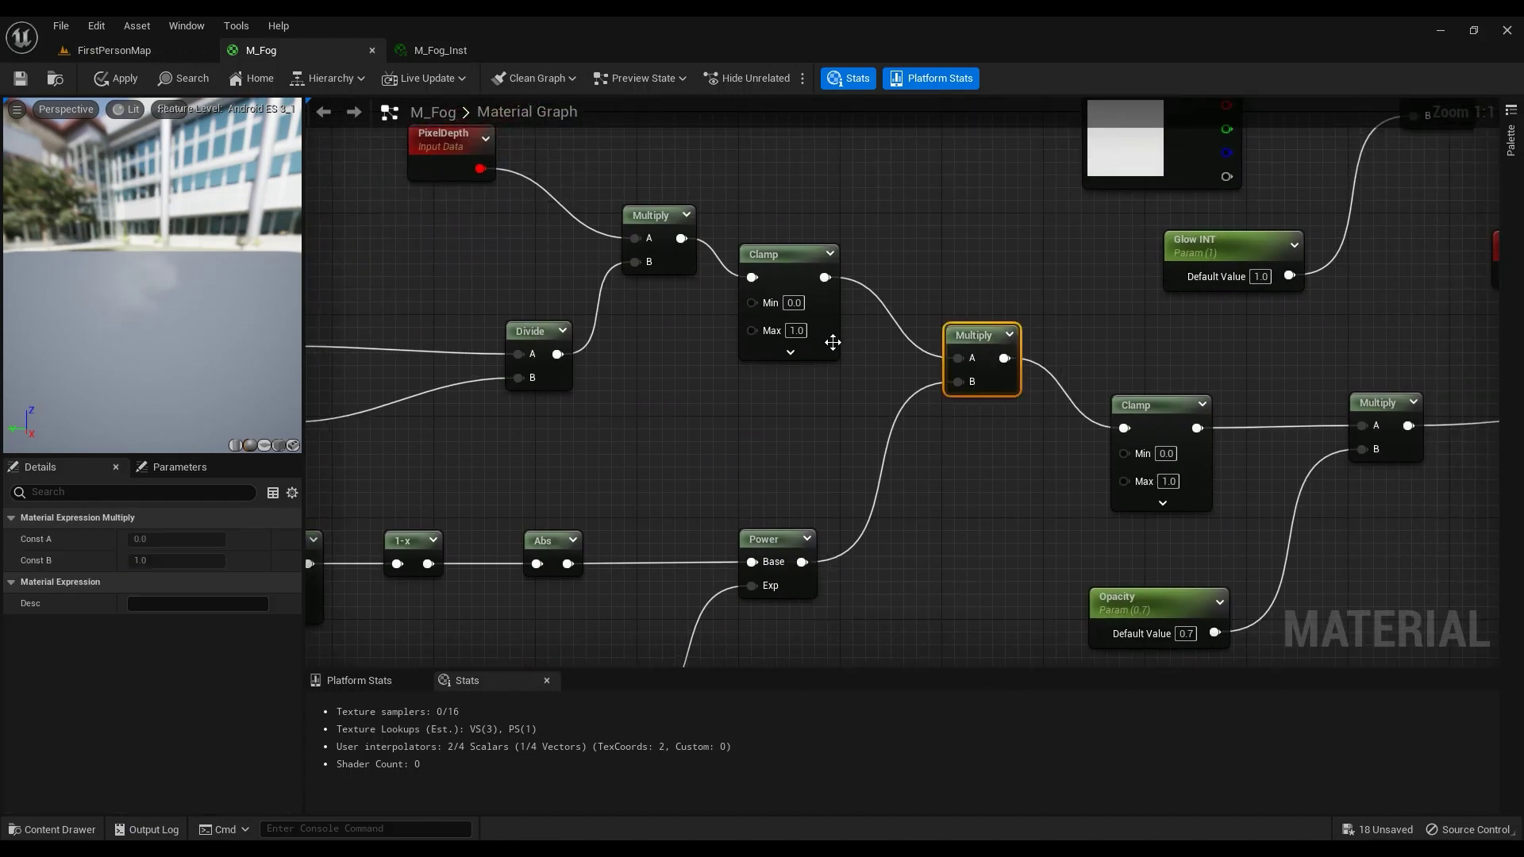
{"action": "right_click_drag", "start_coordinate": [1057, 427], "coordinate": [739, 314]}
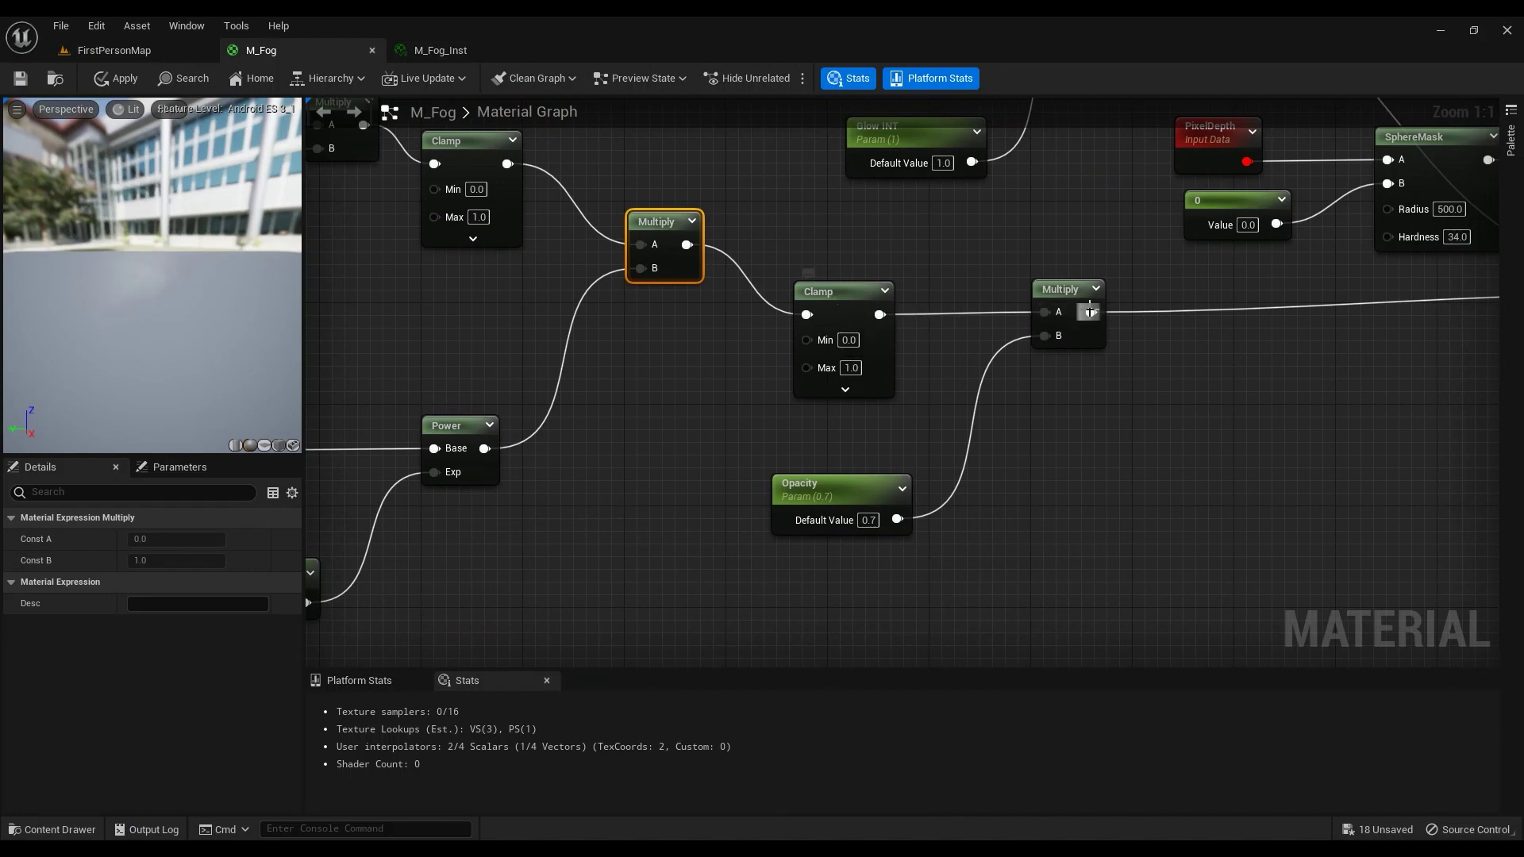
{"action": "left_click", "coordinate": [825, 498]}
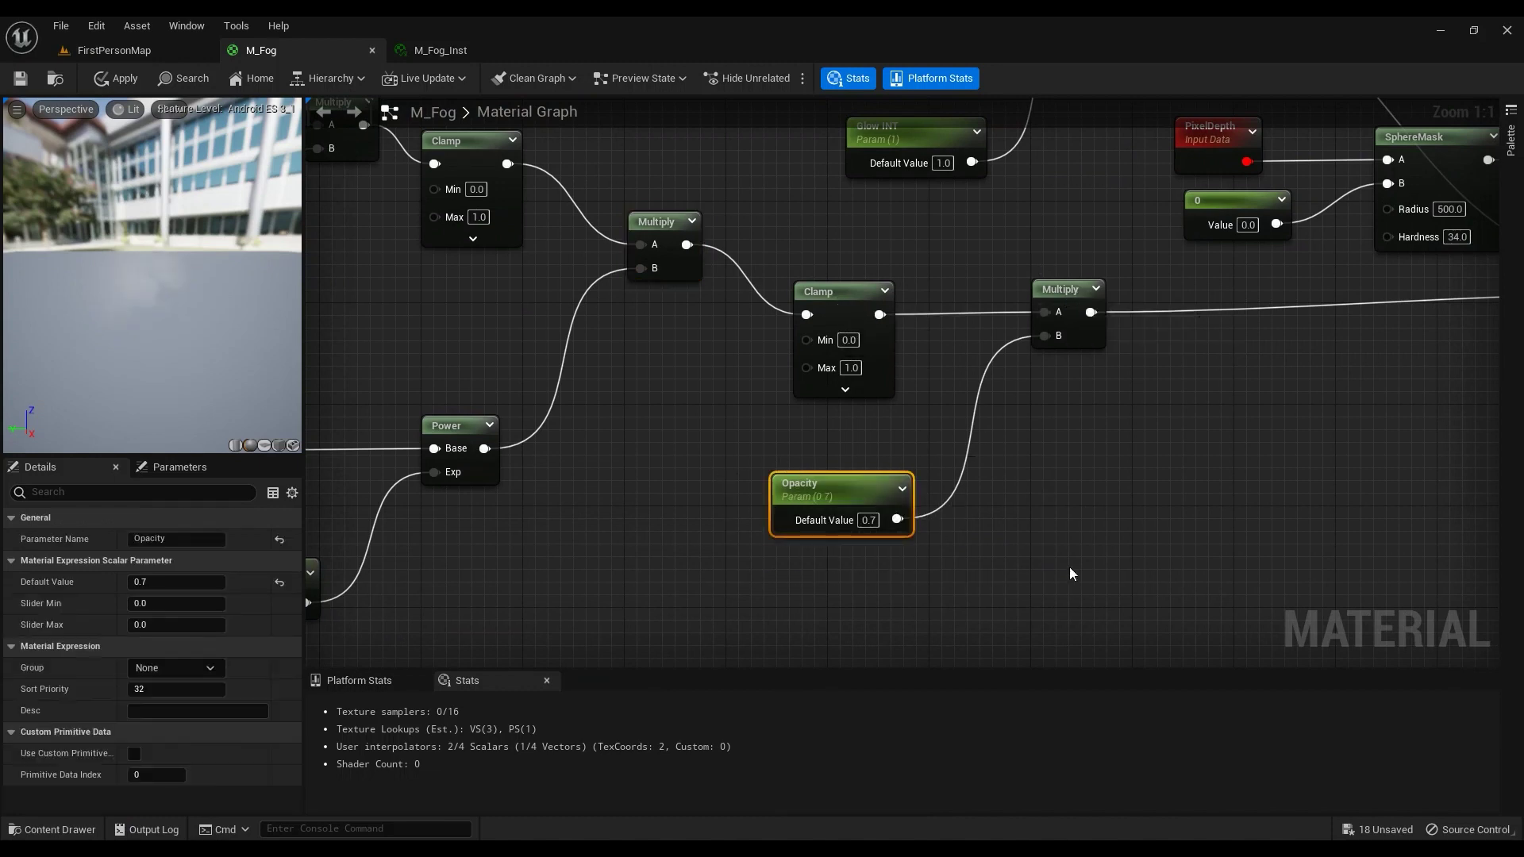
{"action": "scroll", "coordinate": [556, 476], "scroll_direction": "down", "scroll_amount": 3}
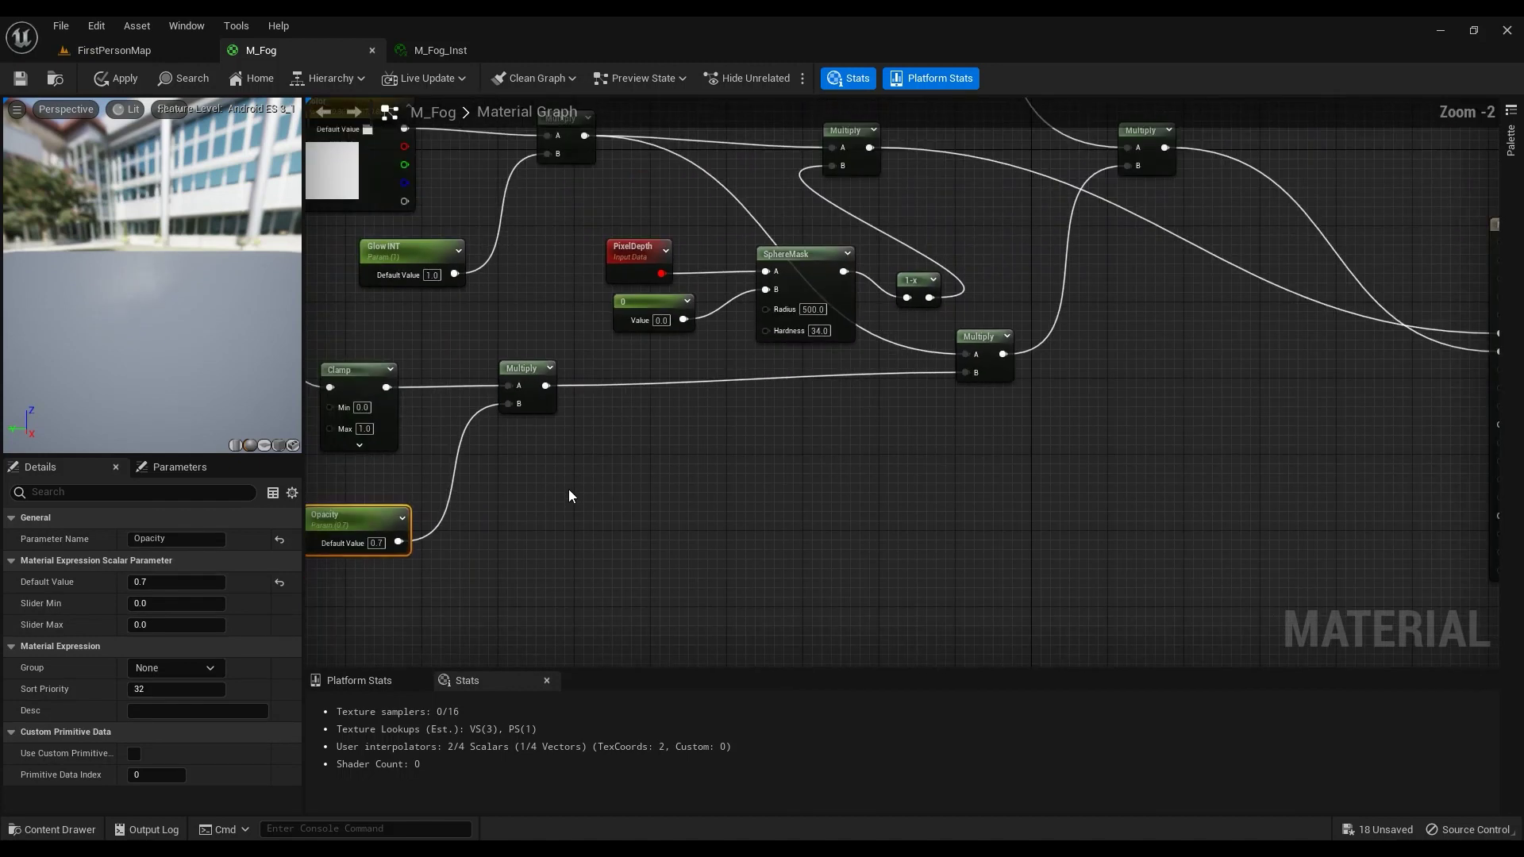
{"action": "right_click_drag", "start_coordinate": [714, 432], "coordinate": [624, 359]}
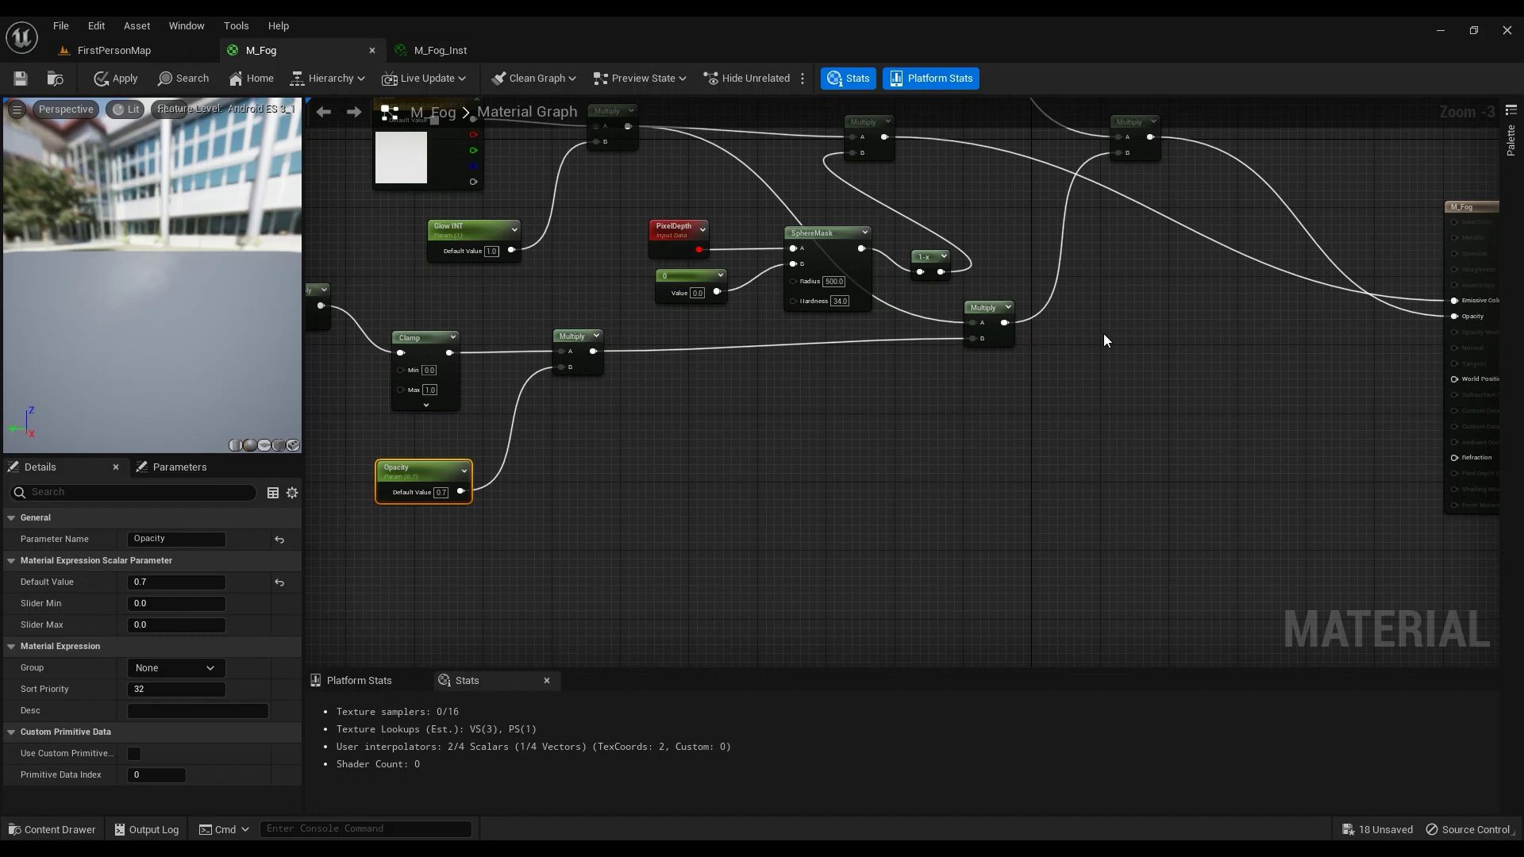
{"action": "right_click_drag", "start_coordinate": [746, 369], "coordinate": [832, 466]}
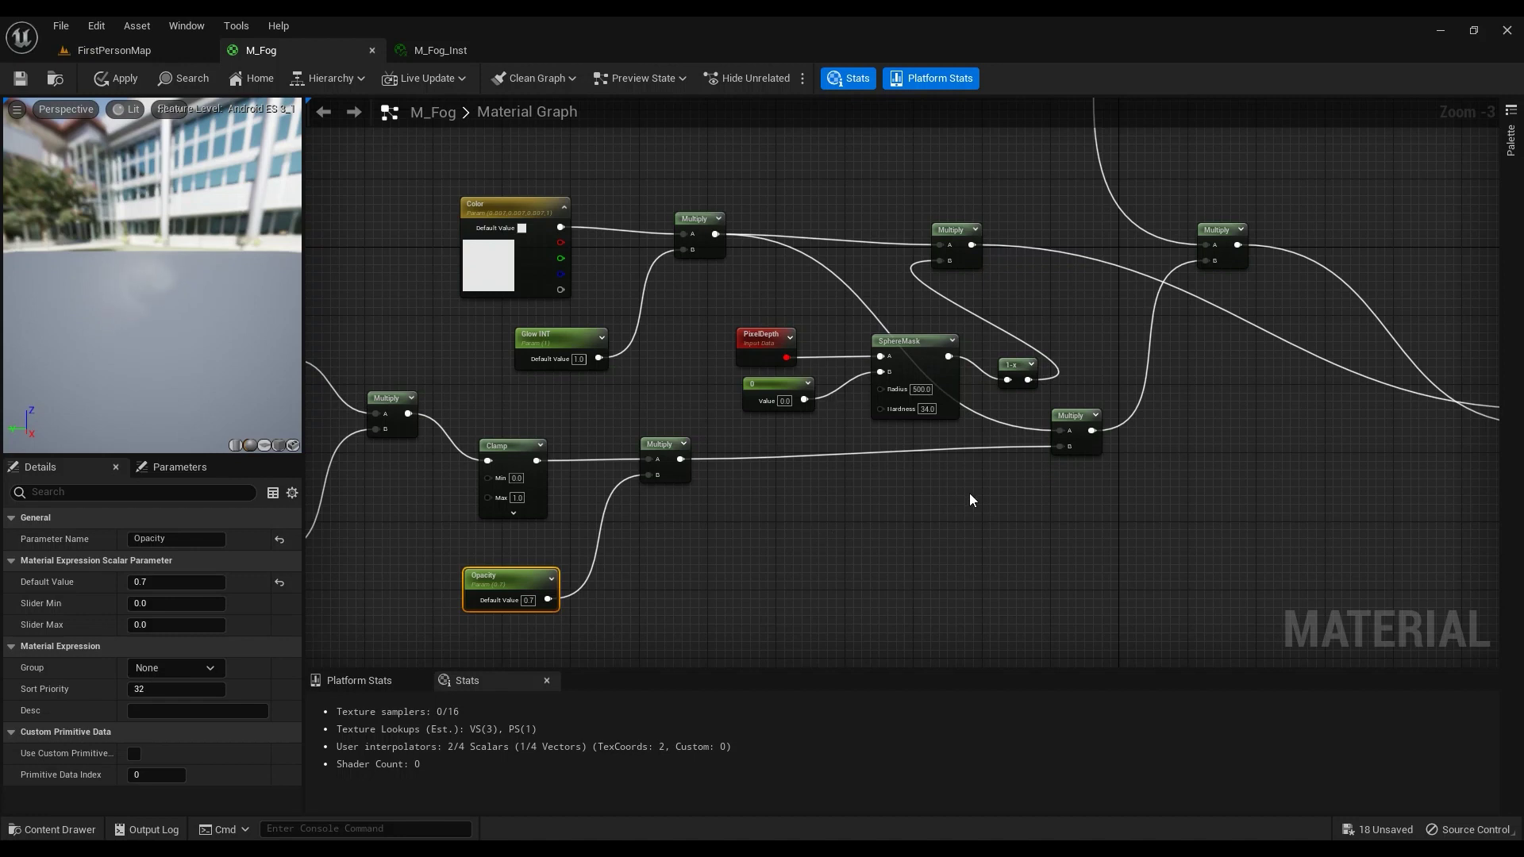
Step: Try a new link between the opacity branch's last Multiply and the Color and Glow INT Multiply, then undo it
{"action": "left_click_drag", "start_coordinate": [684, 460], "coordinate": [951, 469]}
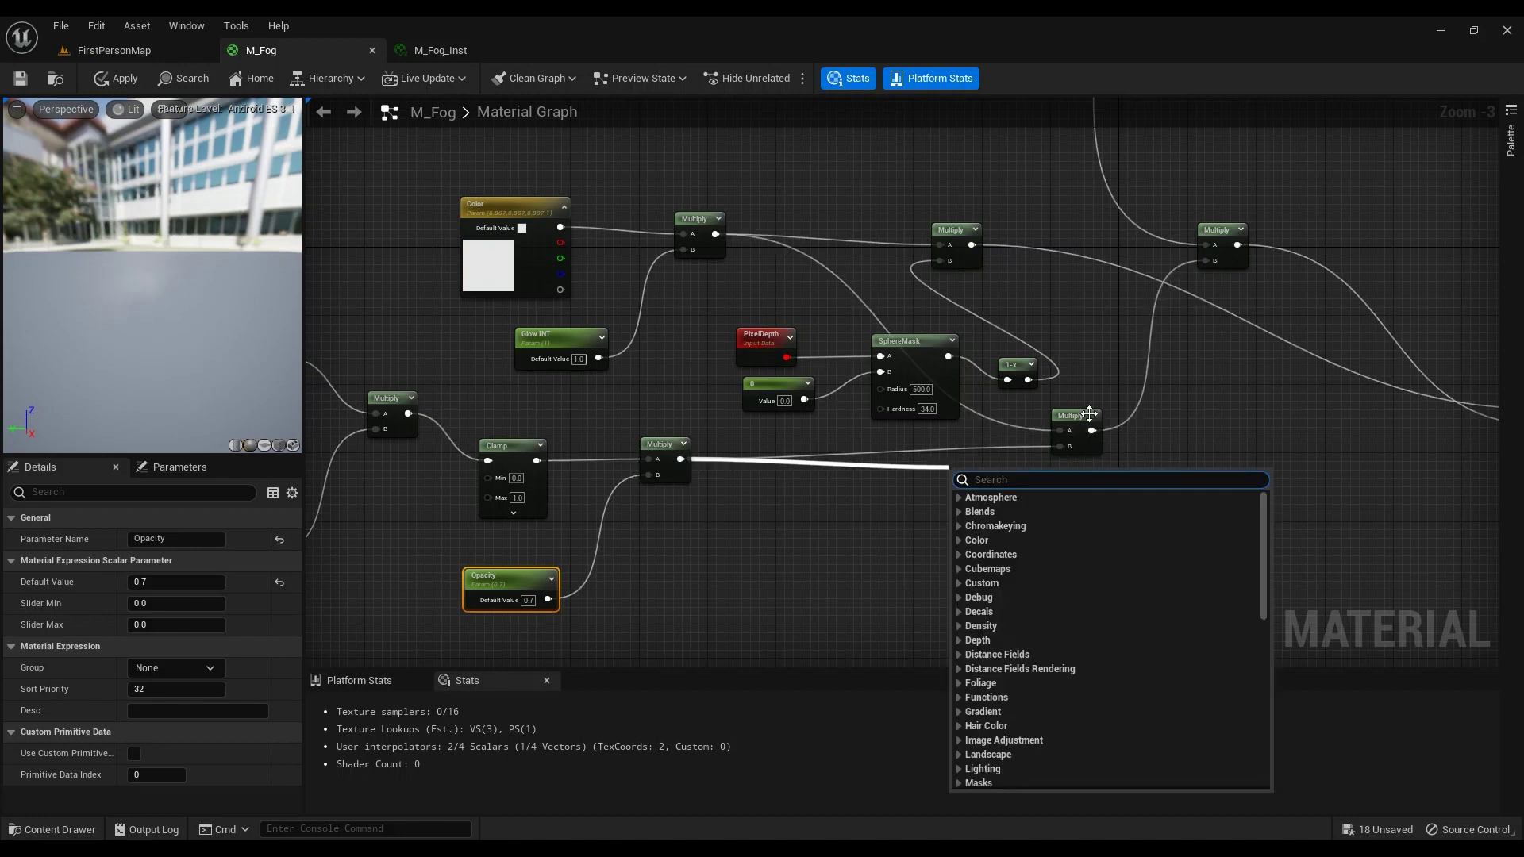
{"action": "left_click_drag", "start_coordinate": [1060, 430], "coordinate": [715, 235]}
{"action": "left_click", "coordinate": [697, 226]}
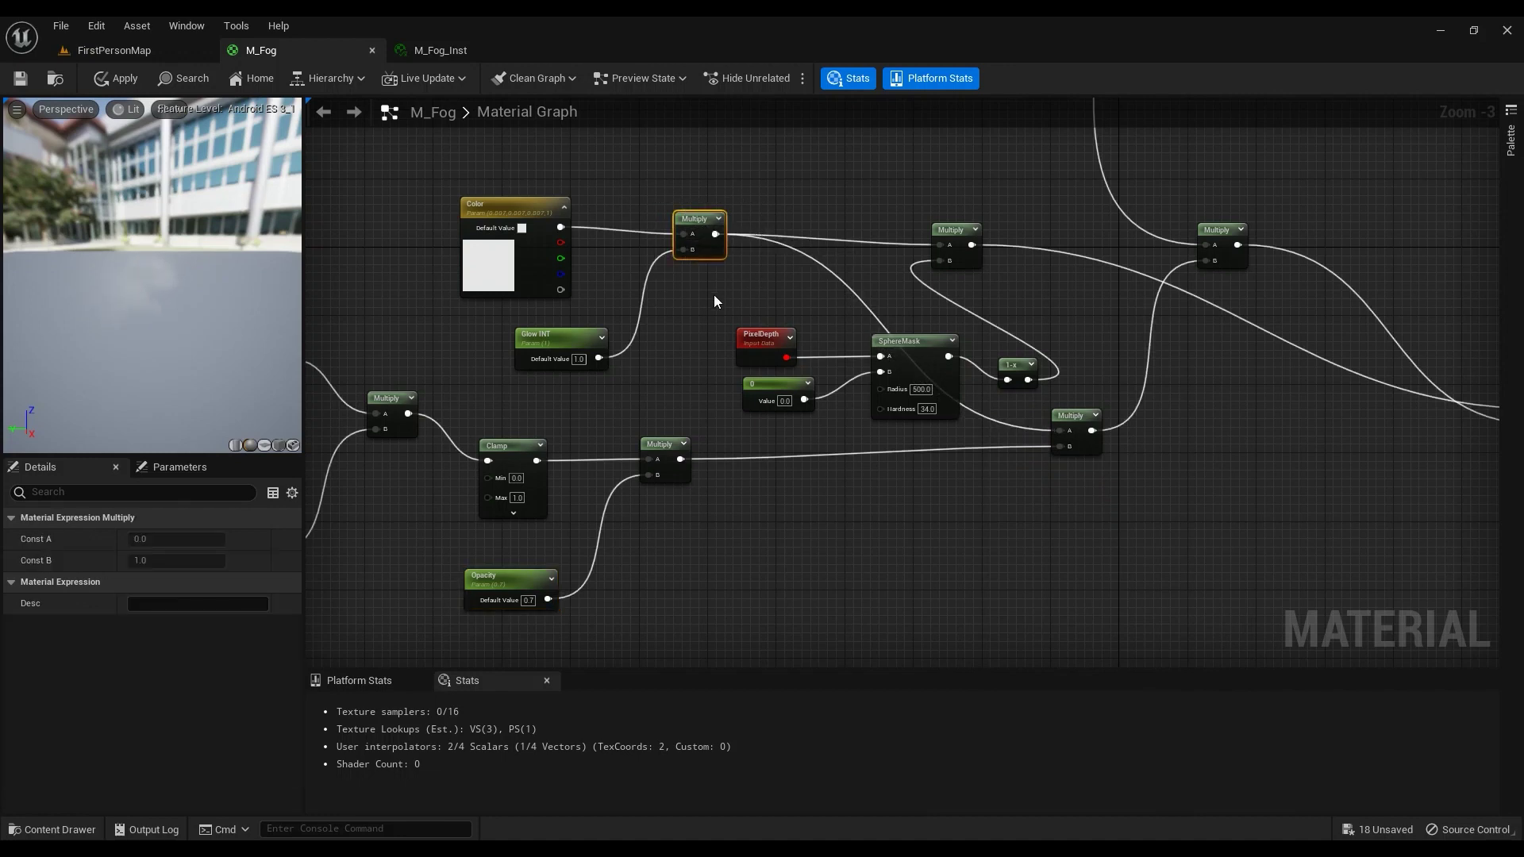
{"action": "left_click", "coordinate": [863, 545]}
{"action": "key", "text": "ctrl+z"}
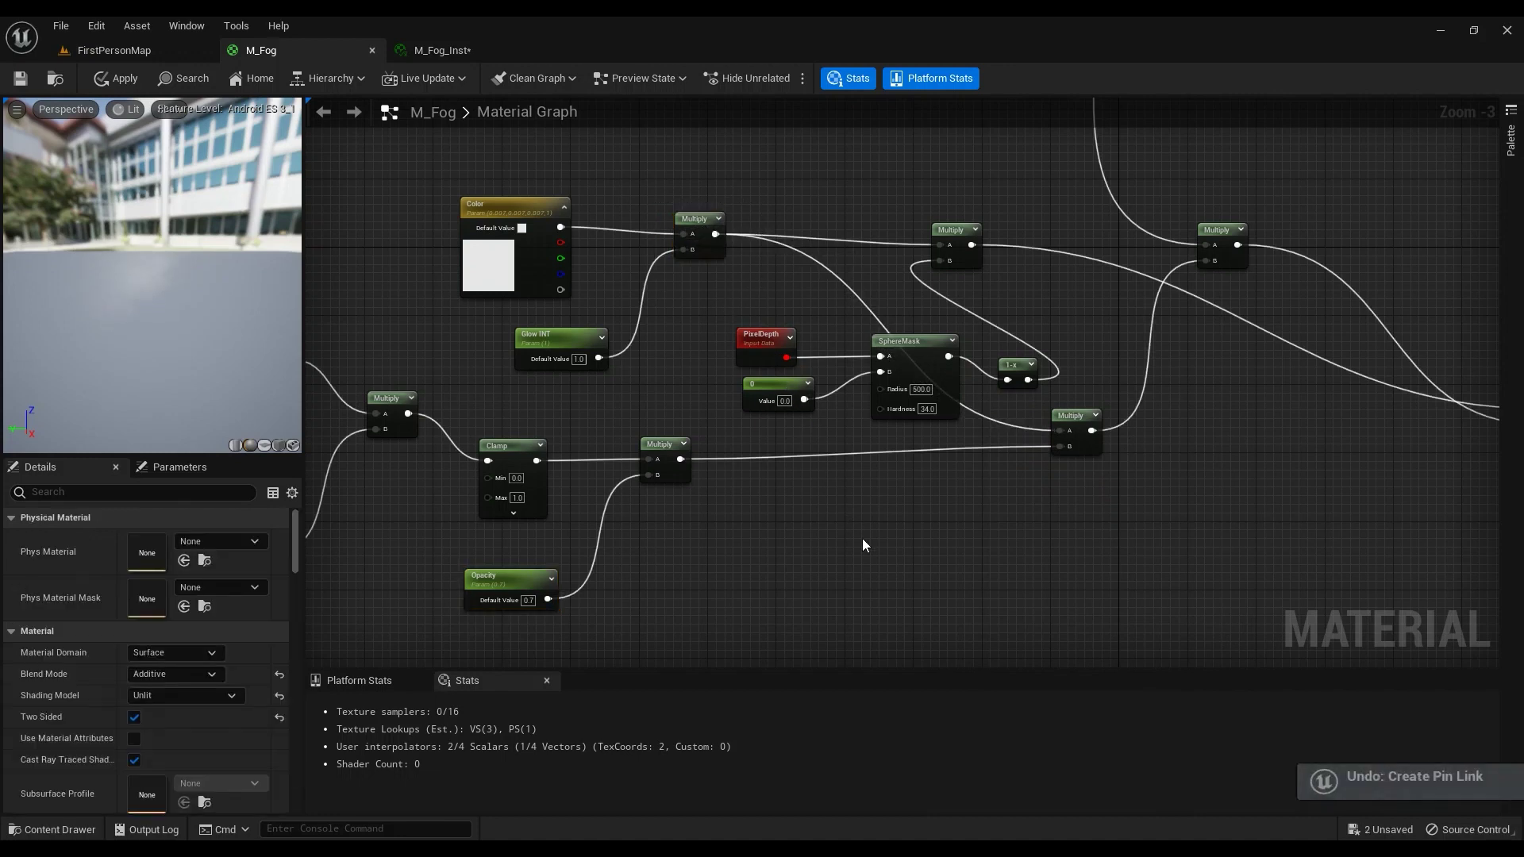
Step: Add a Constant3Vector above the Color node, show its Convert to Parameter option, then delete it
{"action": "right_click_drag", "start_coordinate": [673, 308], "coordinate": [829, 330]}
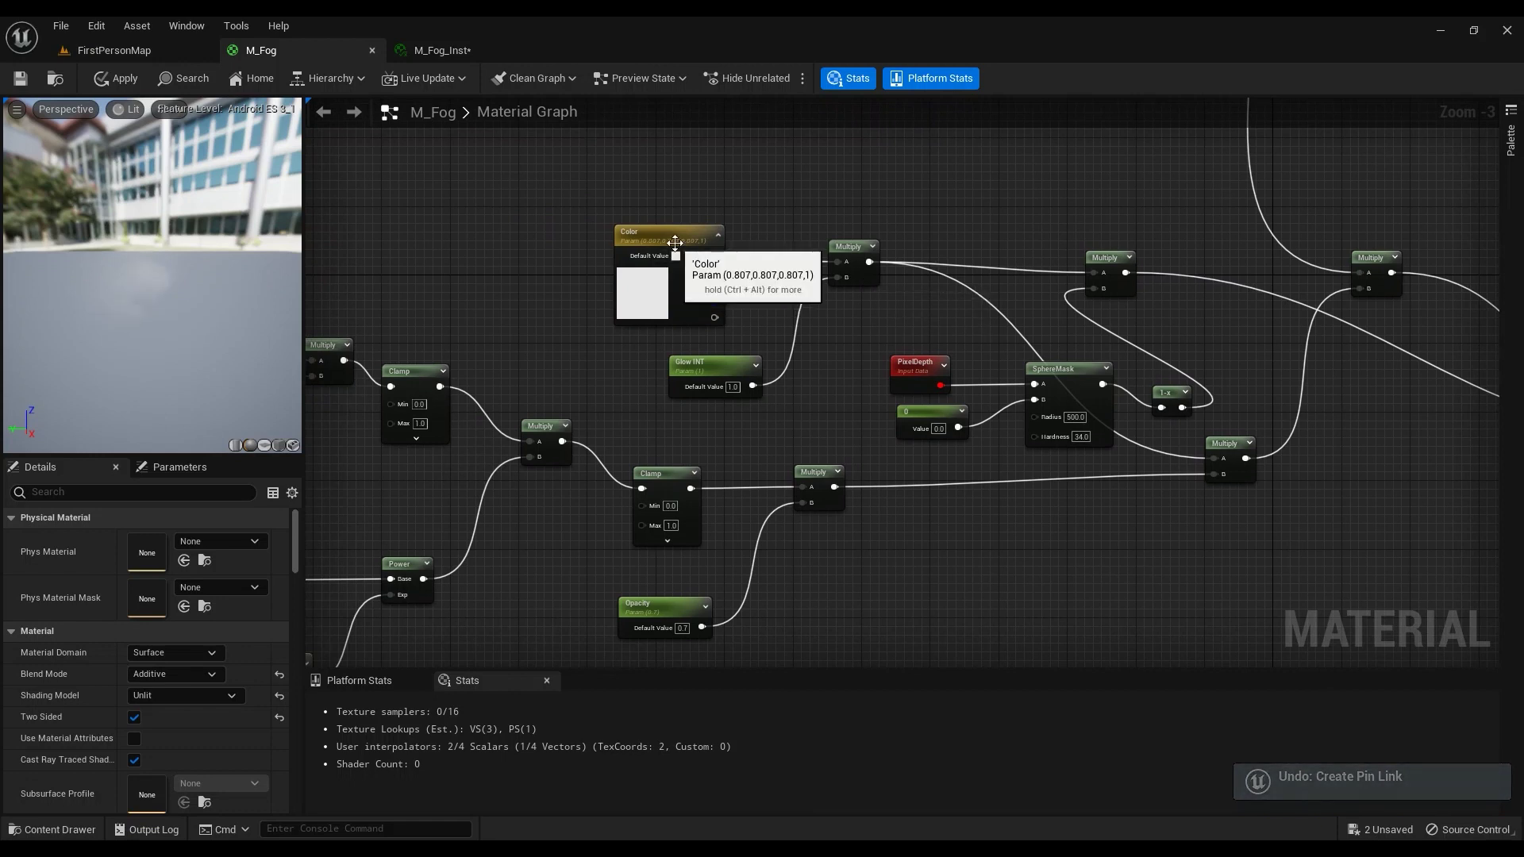
{"action": "scroll", "coordinate": [699, 234], "scroll_direction": "up", "scroll_amount": 2}
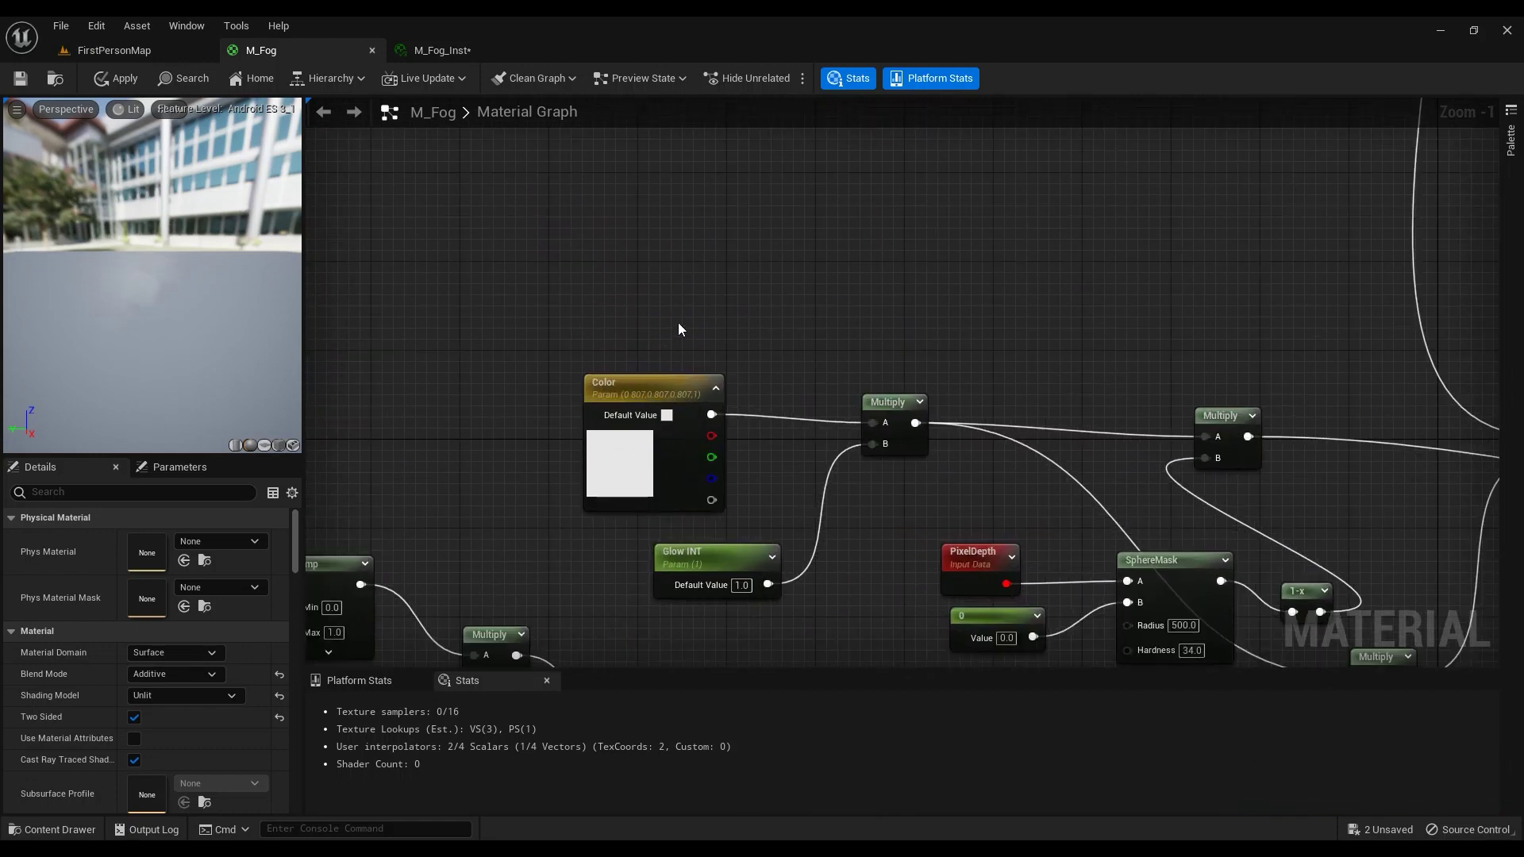
{"action": "left_click", "coordinate": [657, 212]}
{"action": "scroll", "coordinate": [675, 212], "scroll_direction": "up", "scroll_amount": 1}
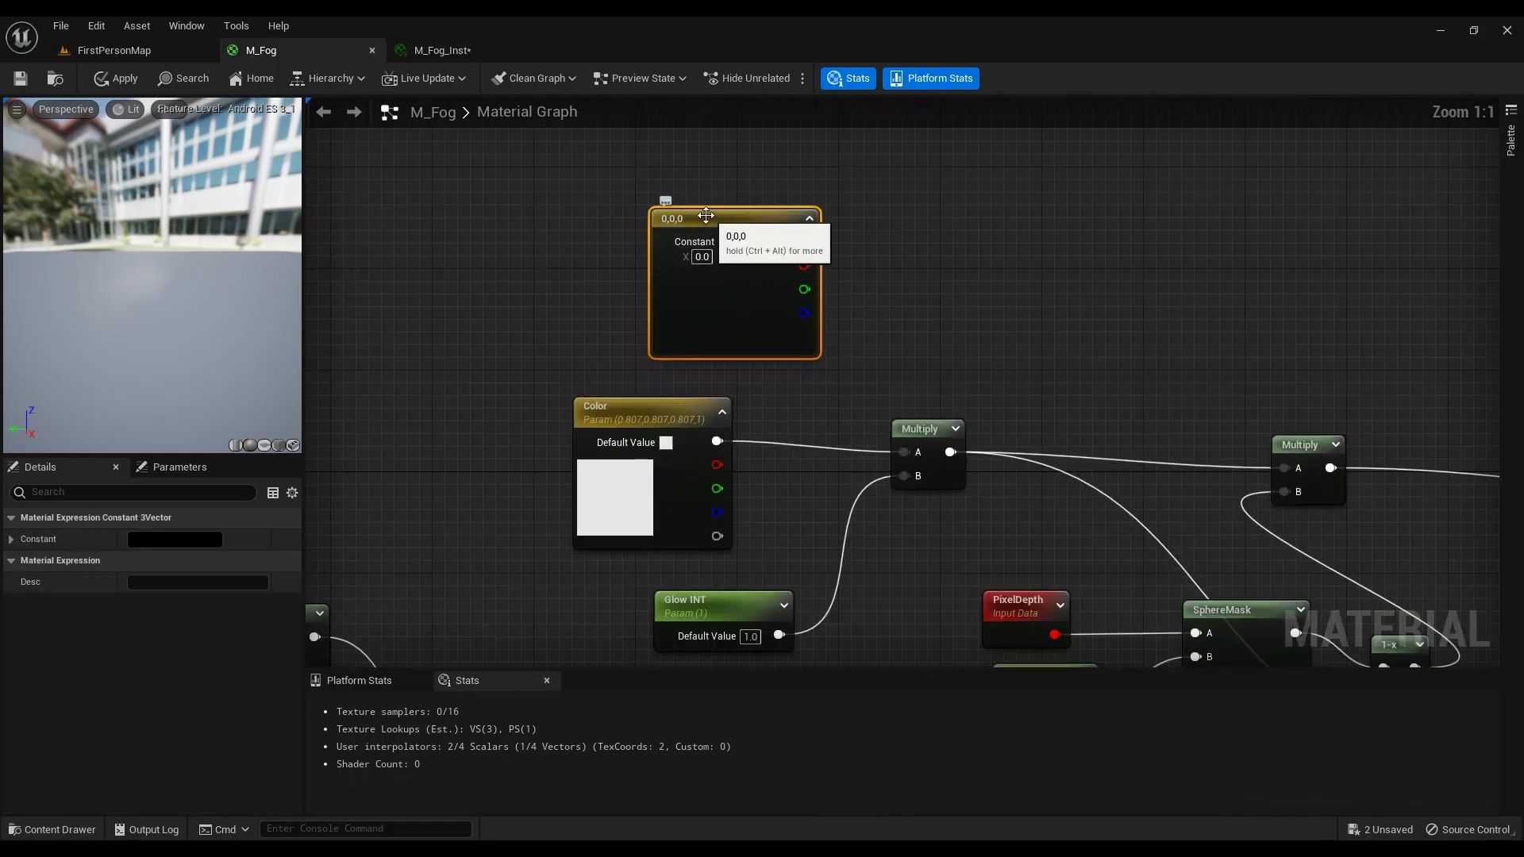
{"action": "right_click", "coordinate": [680, 221]}
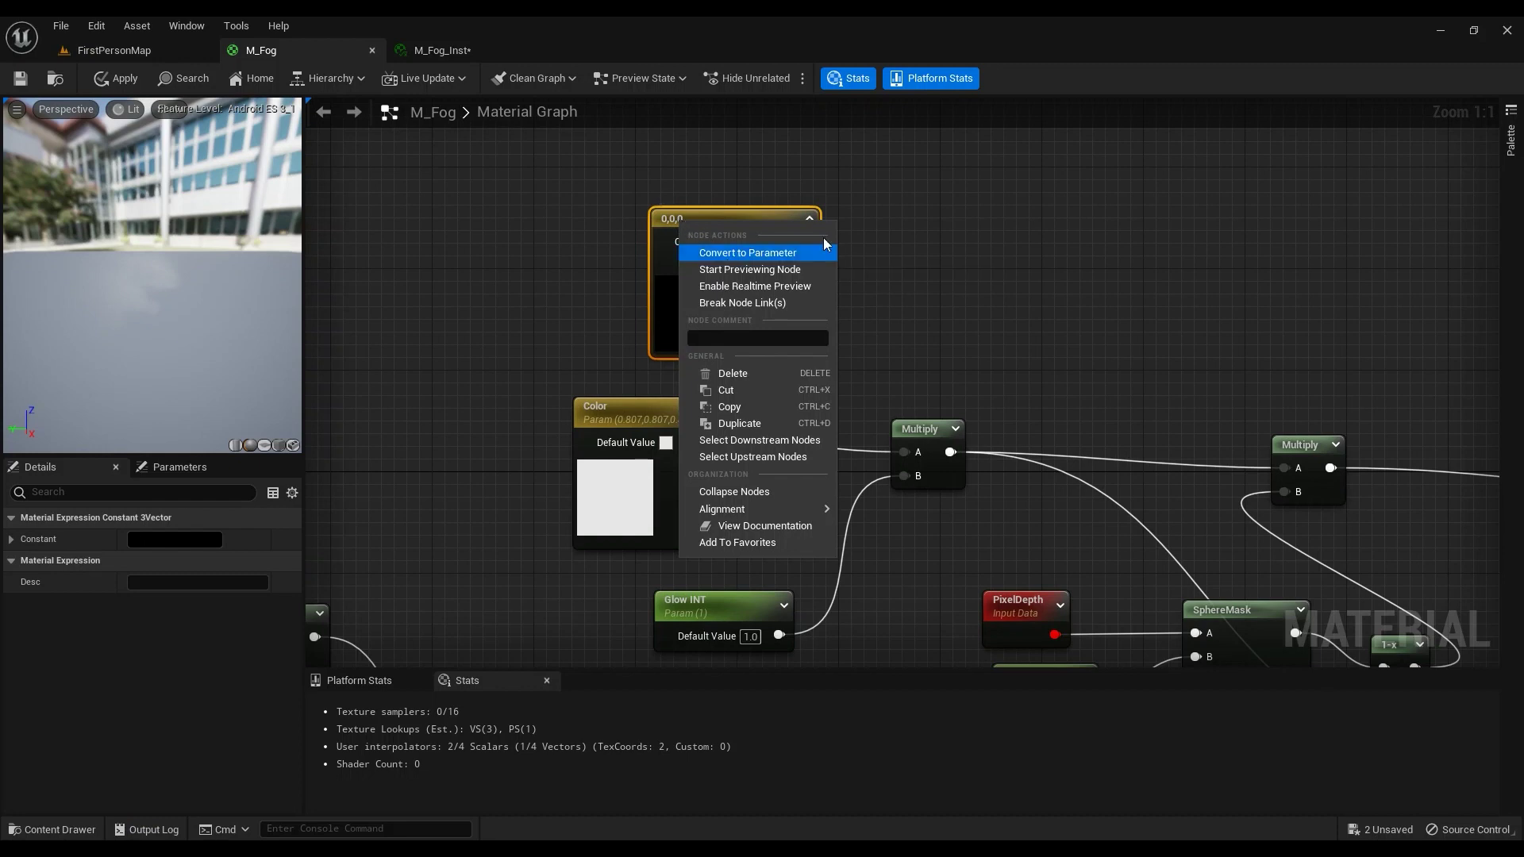
{"action": "left_click_drag", "start_coordinate": [904, 204], "coordinate": [671, 302]}
{"action": "key", "text": "Delete"}
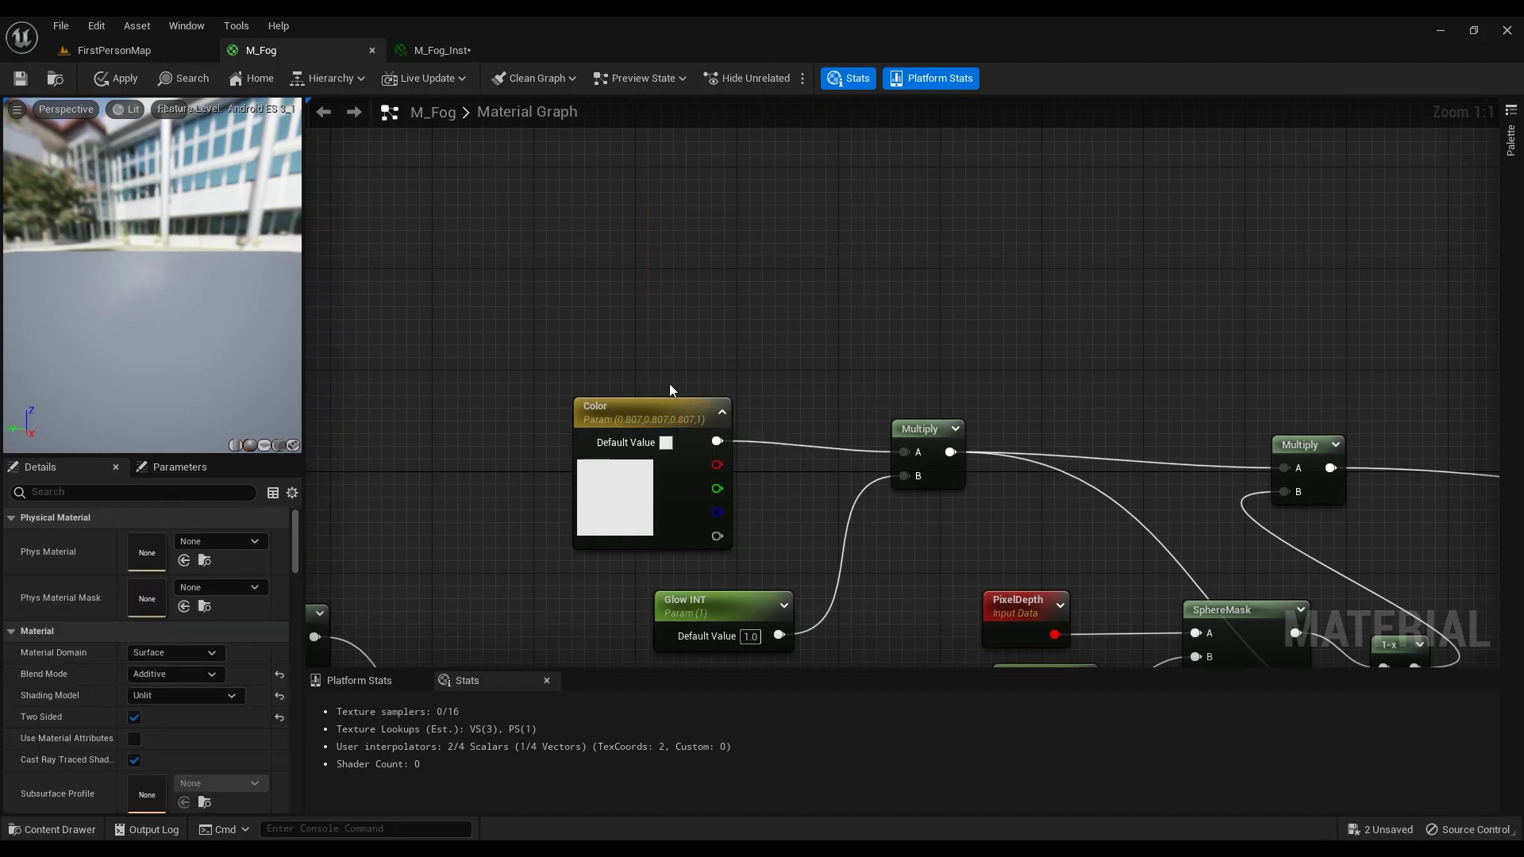
Step: Add a scalar parameter below the Glow INT node, then delete it
{"action": "right_click_drag", "start_coordinate": [537, 452], "coordinate": [543, 370]}
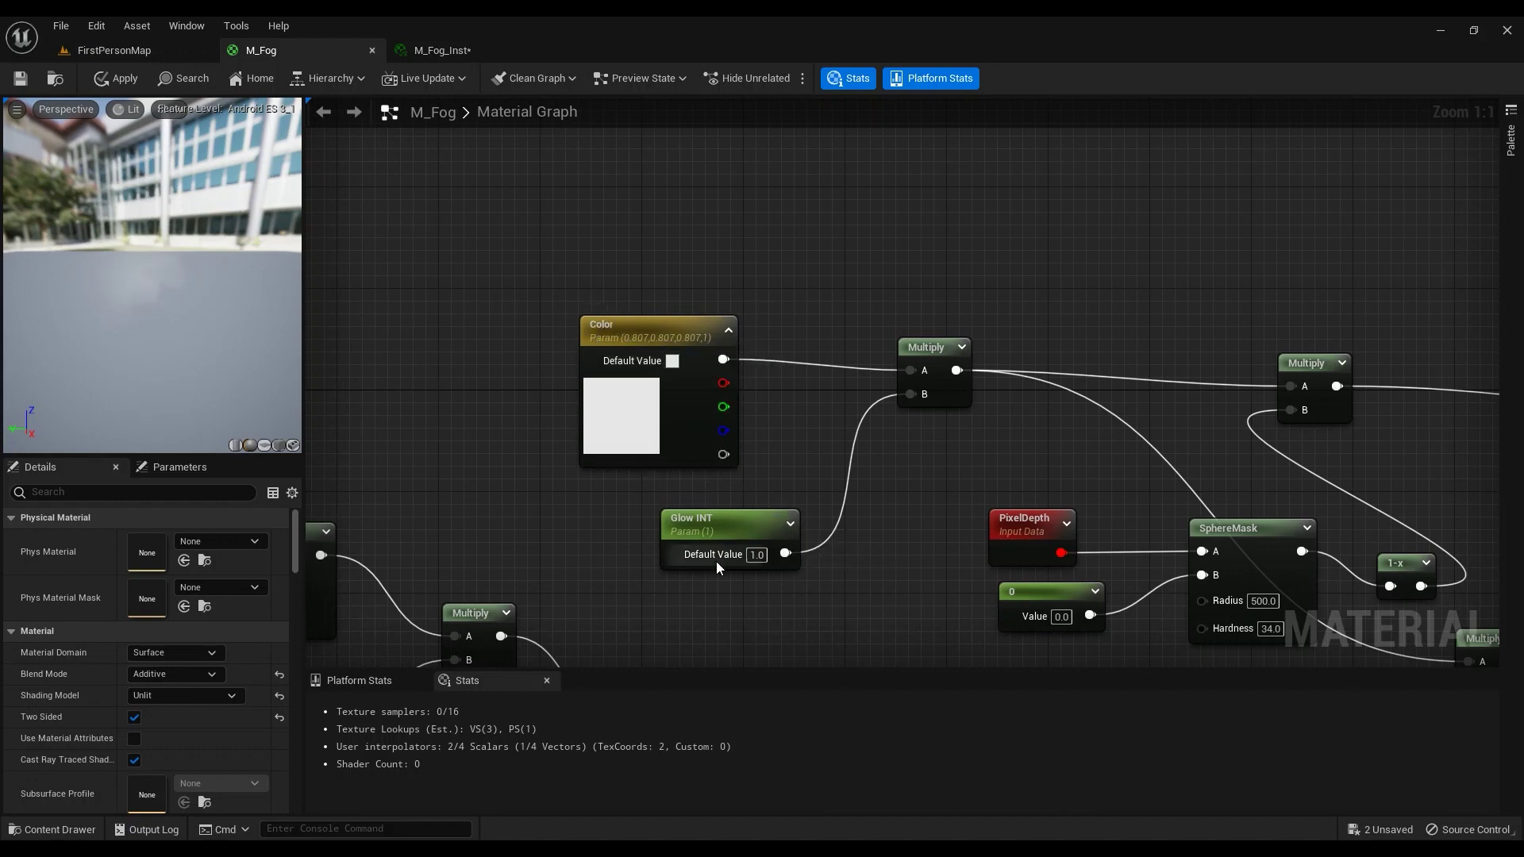
{"action": "right_click_drag", "start_coordinate": [698, 573], "coordinate": [723, 412]}
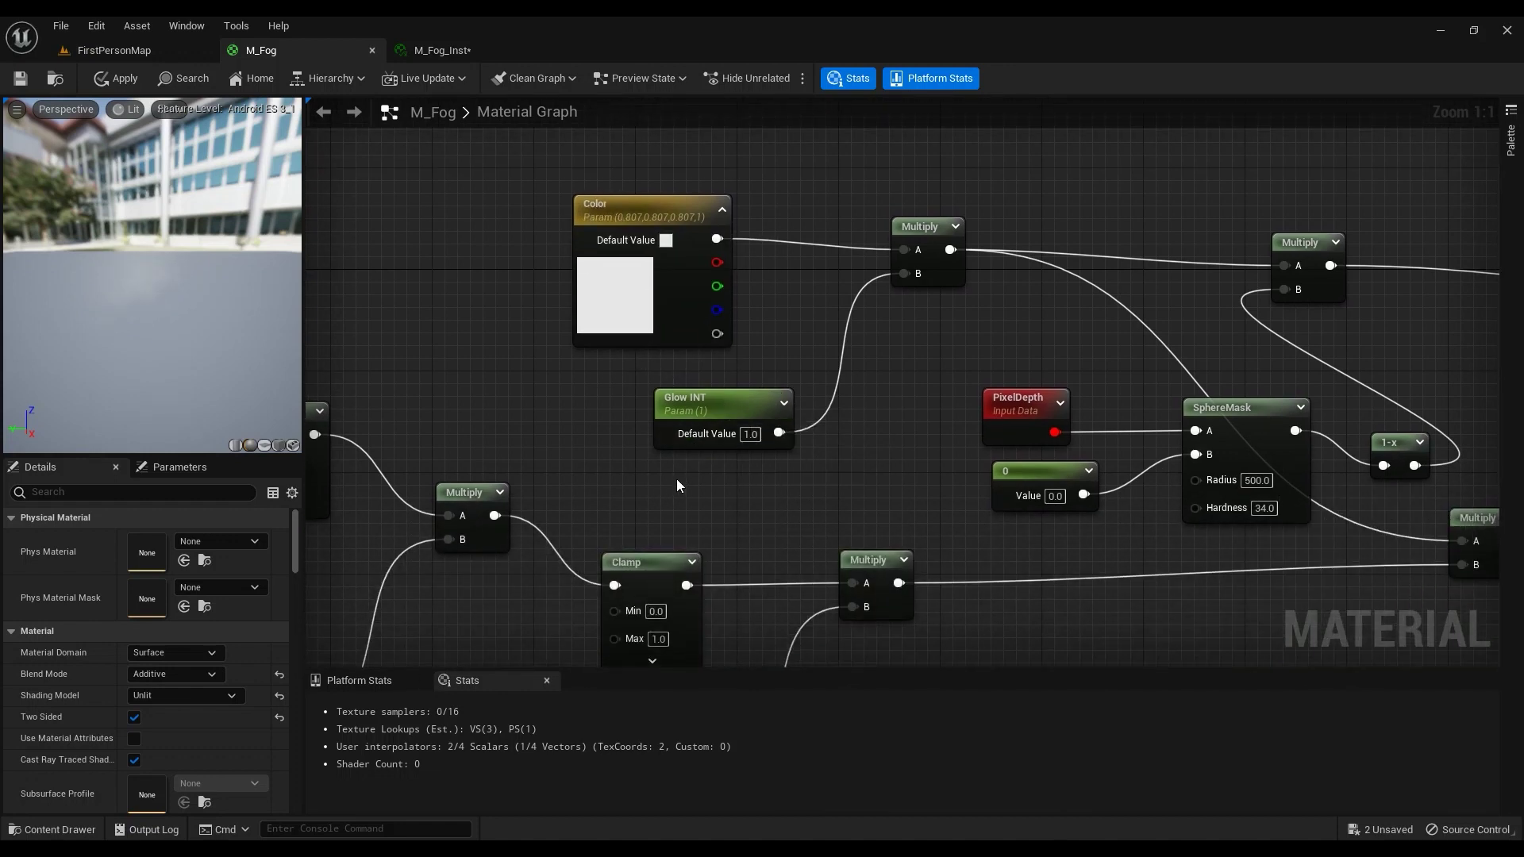
{"action": "key", "text": "s"}
{"action": "left_click", "coordinate": [677, 481]}
{"action": "left_click", "coordinate": [846, 455]}
{"action": "left_click", "coordinate": [706, 540]}
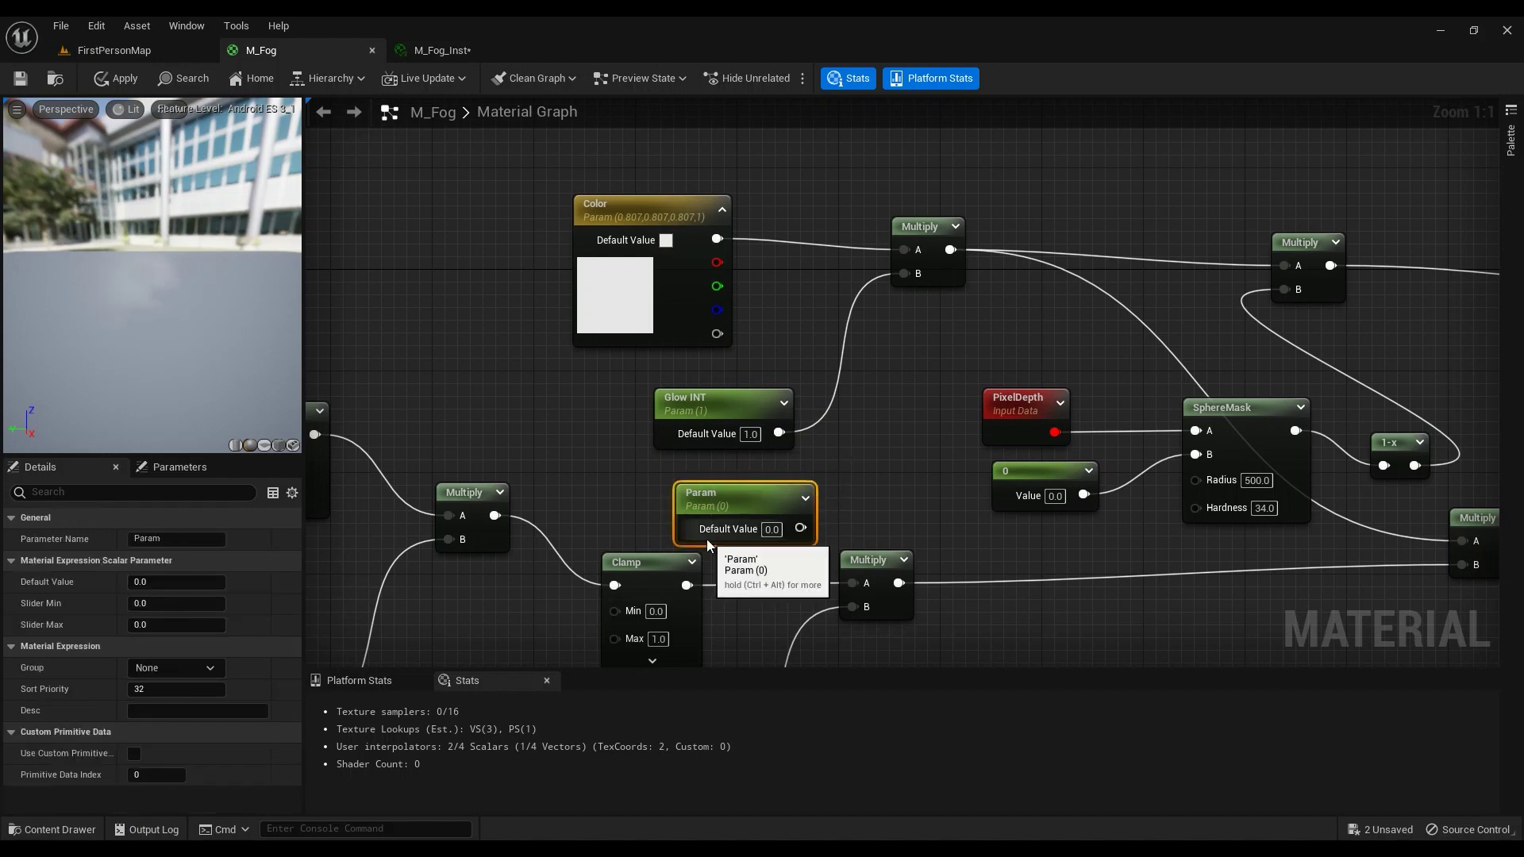
{"action": "key", "text": "Delete"}
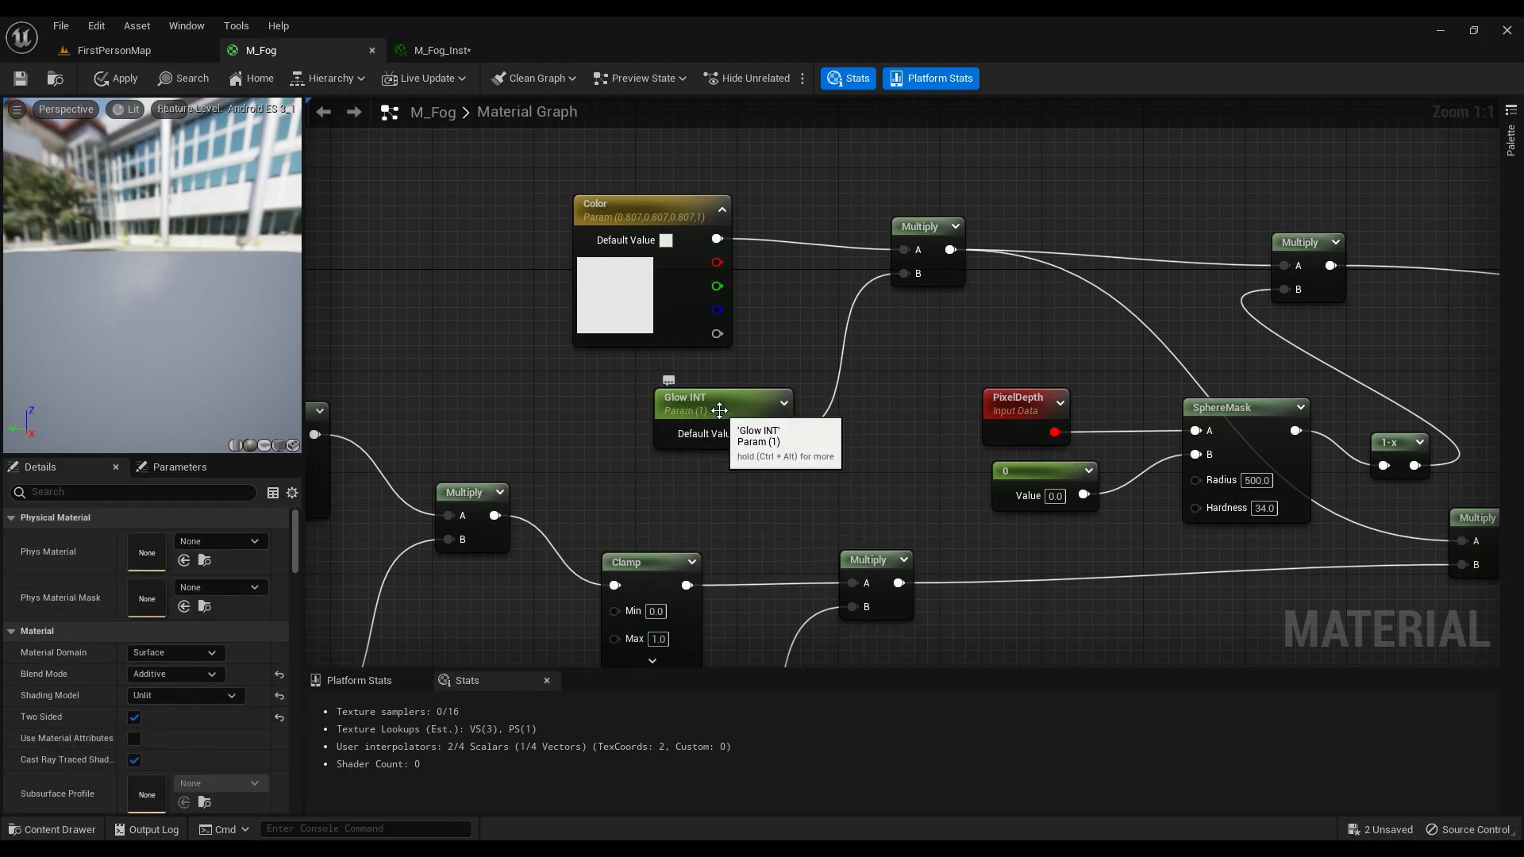
Step: Move the 1-x node closer to the SphereMask node, in line with its output
{"action": "right_click_drag", "start_coordinate": [714, 380], "coordinate": [505, 410]}
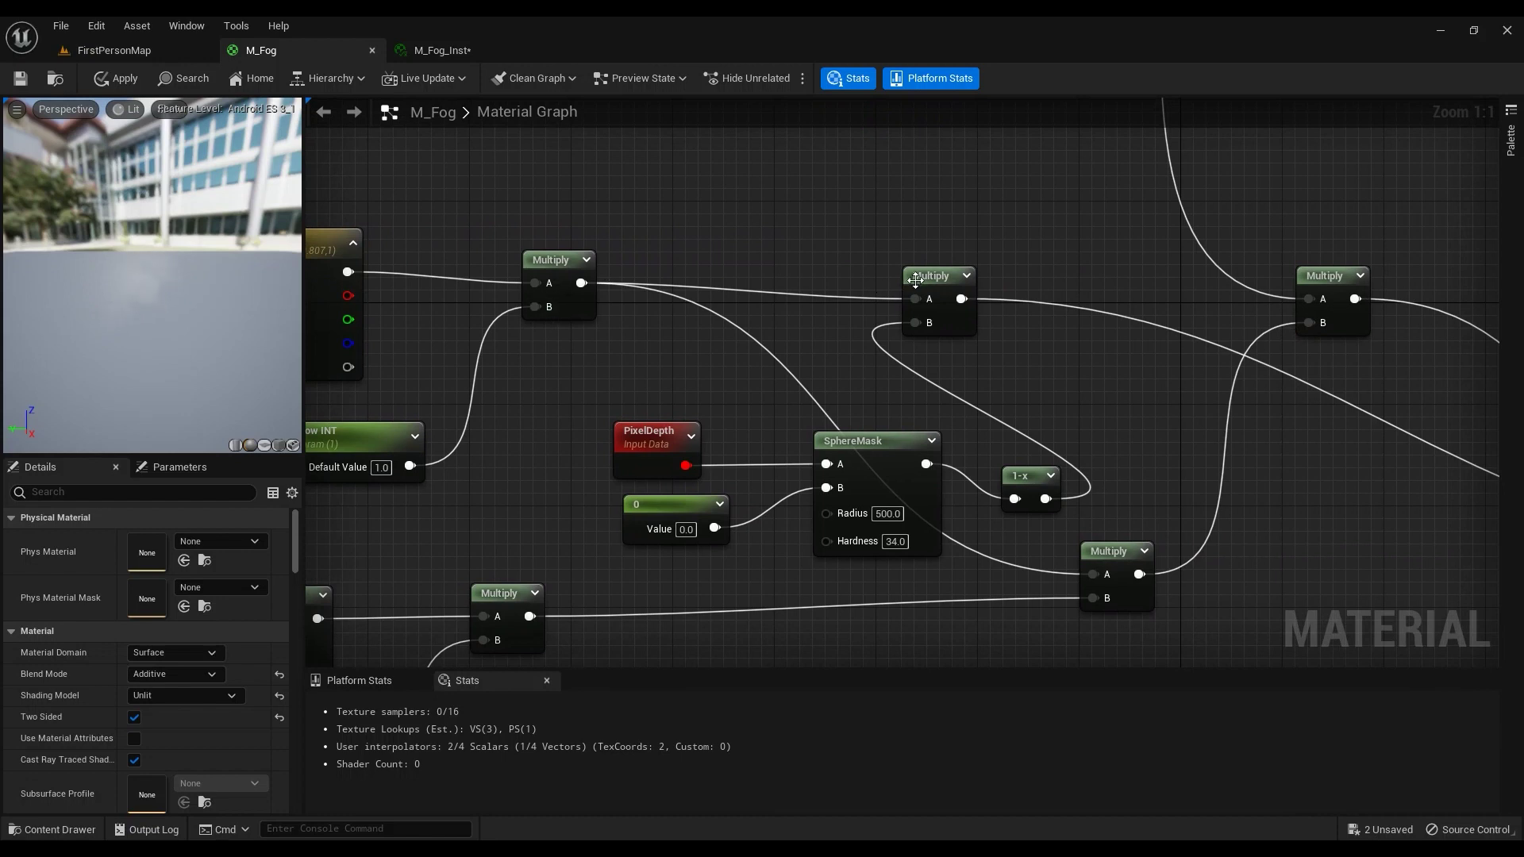
{"action": "right_click_drag", "start_coordinate": [963, 365], "coordinate": [961, 294]}
{"action": "left_click_drag", "start_coordinate": [1021, 403], "coordinate": [984, 373]}
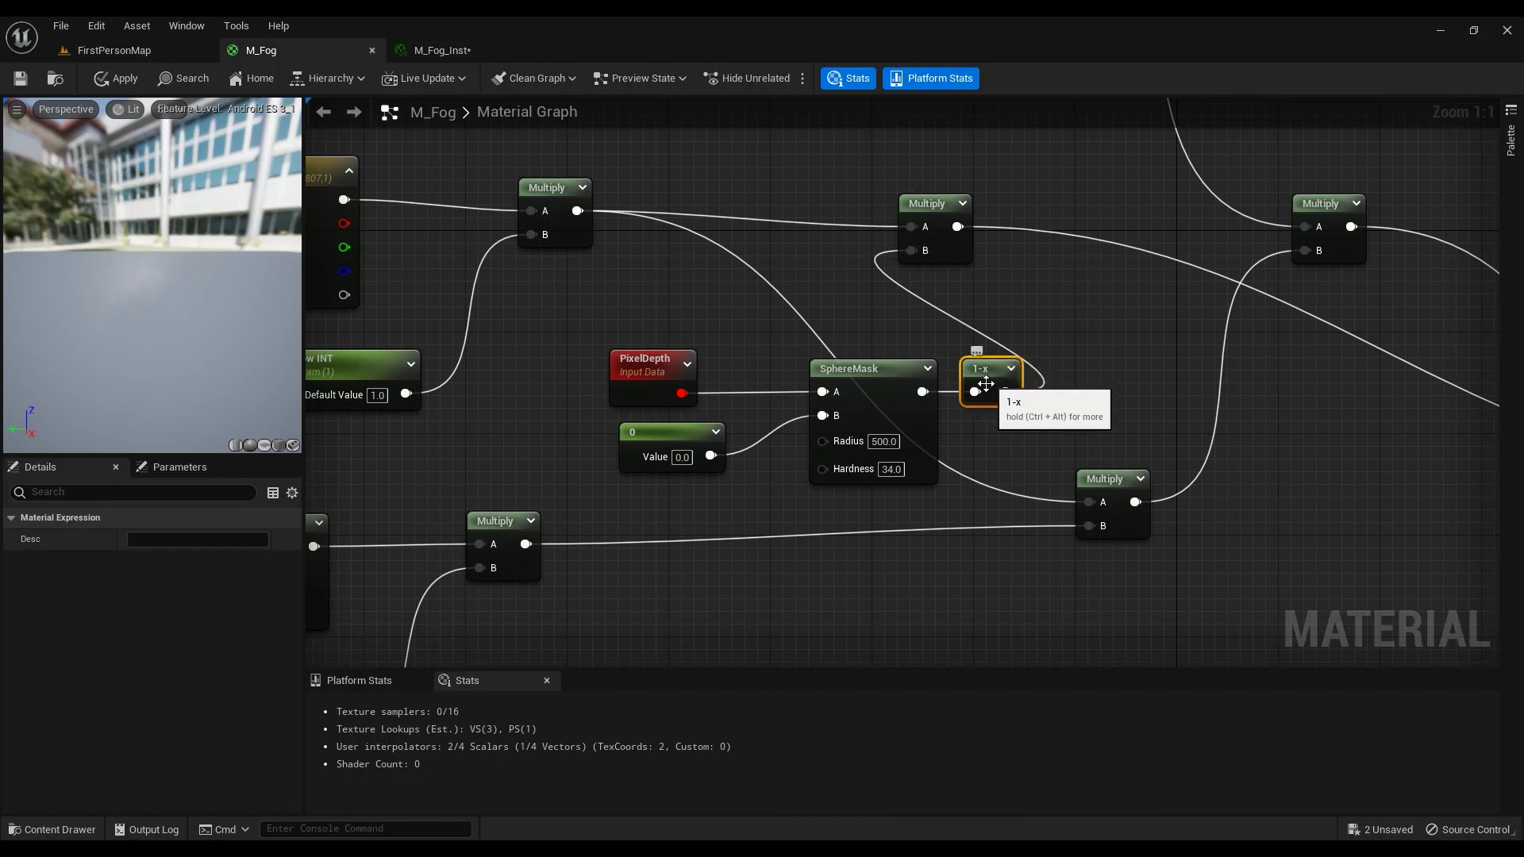
Step: Add a OneMinus node beside the SphereMask branch's 1-x node, then delete it
{"action": "right_click", "coordinate": [1028, 316]}
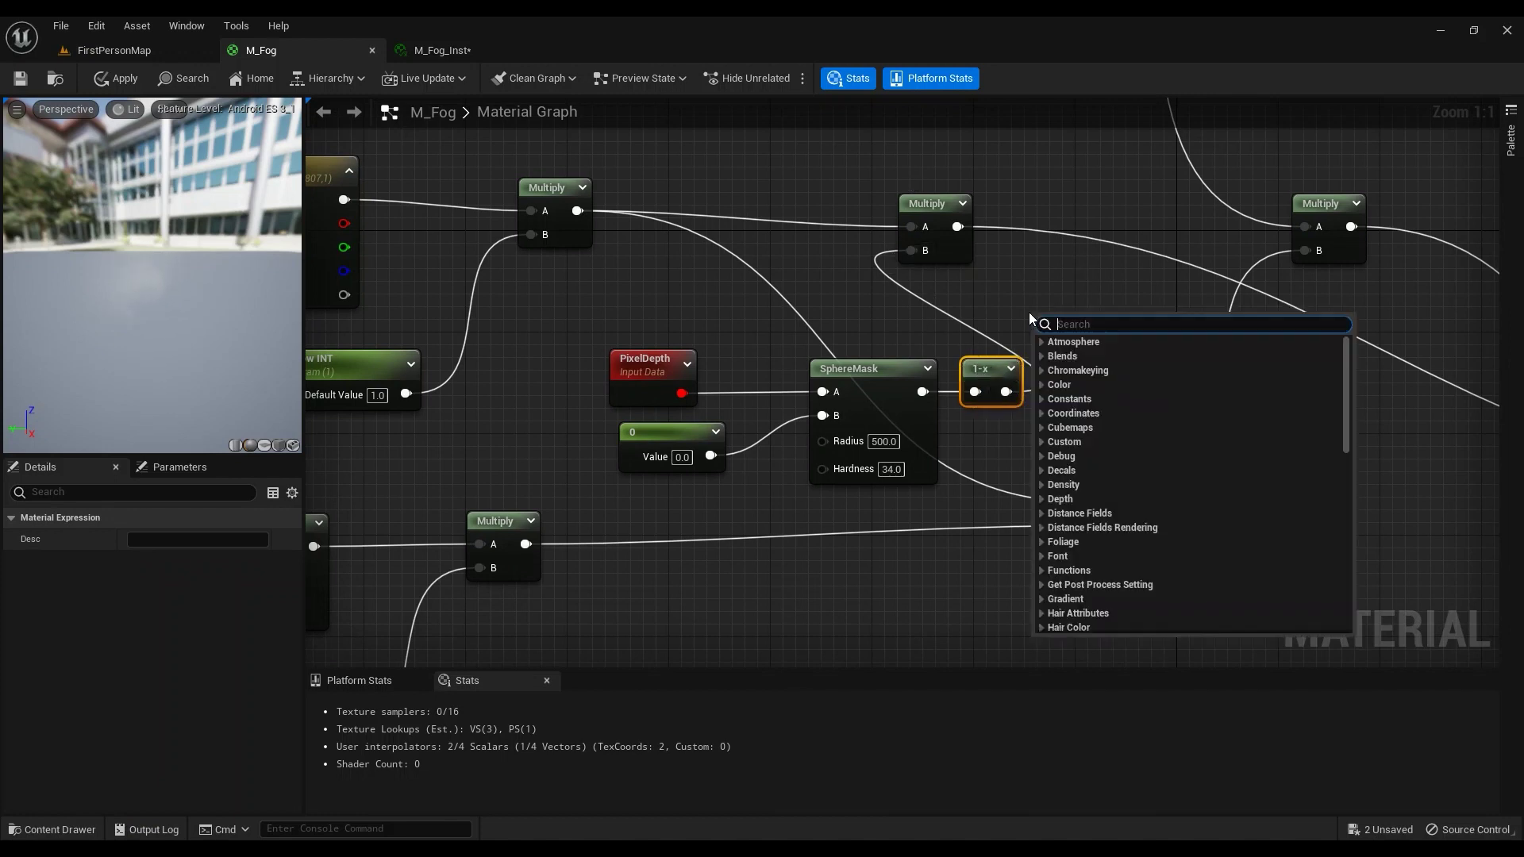
{"action": "type", "text": "one"}
{"action": "key", "text": "Return"}
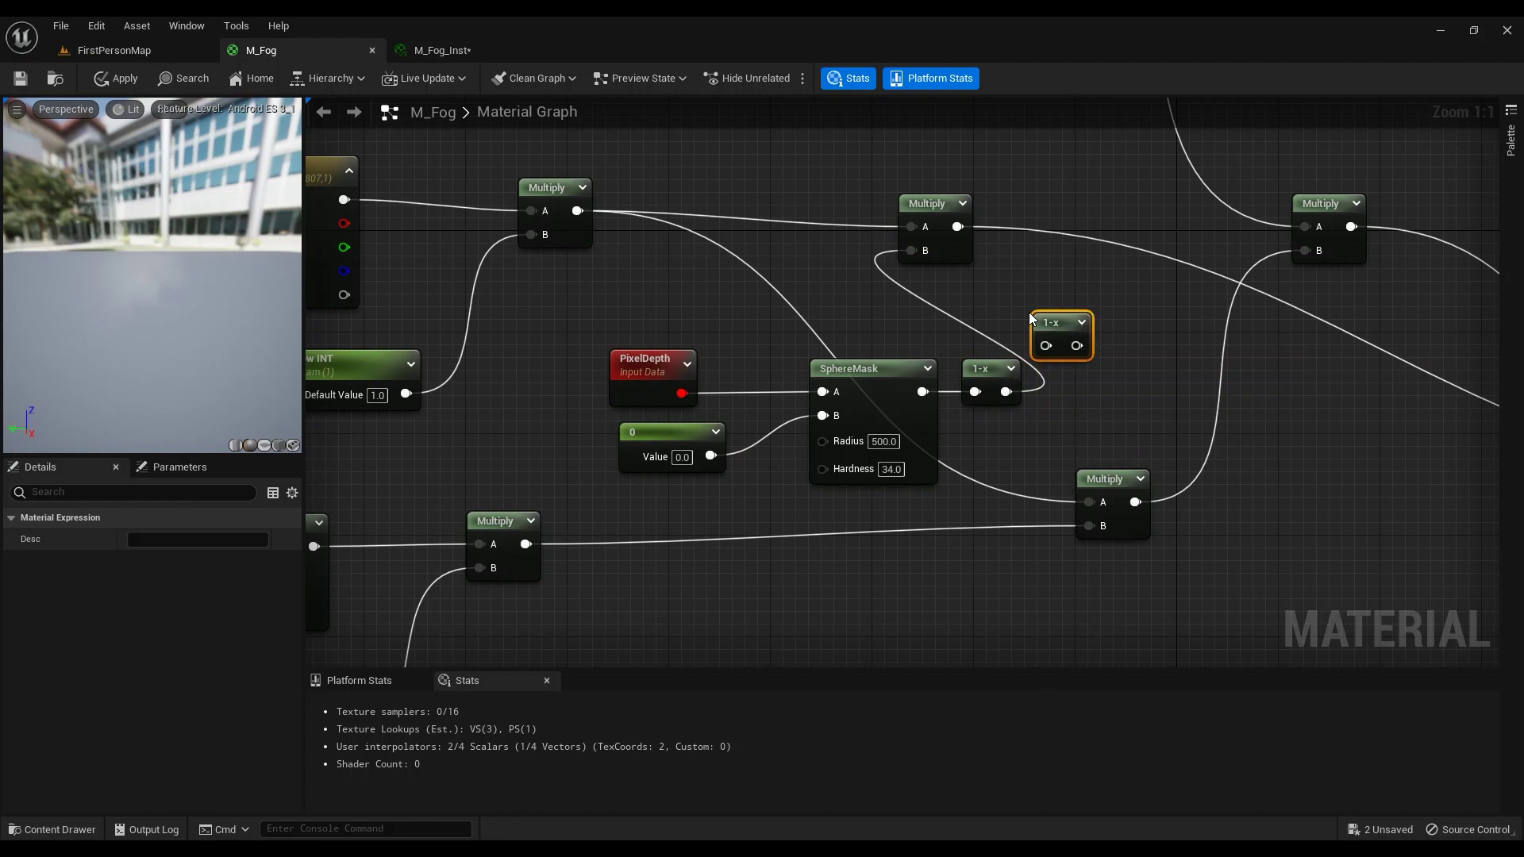
{"action": "key", "text": "Delete"}
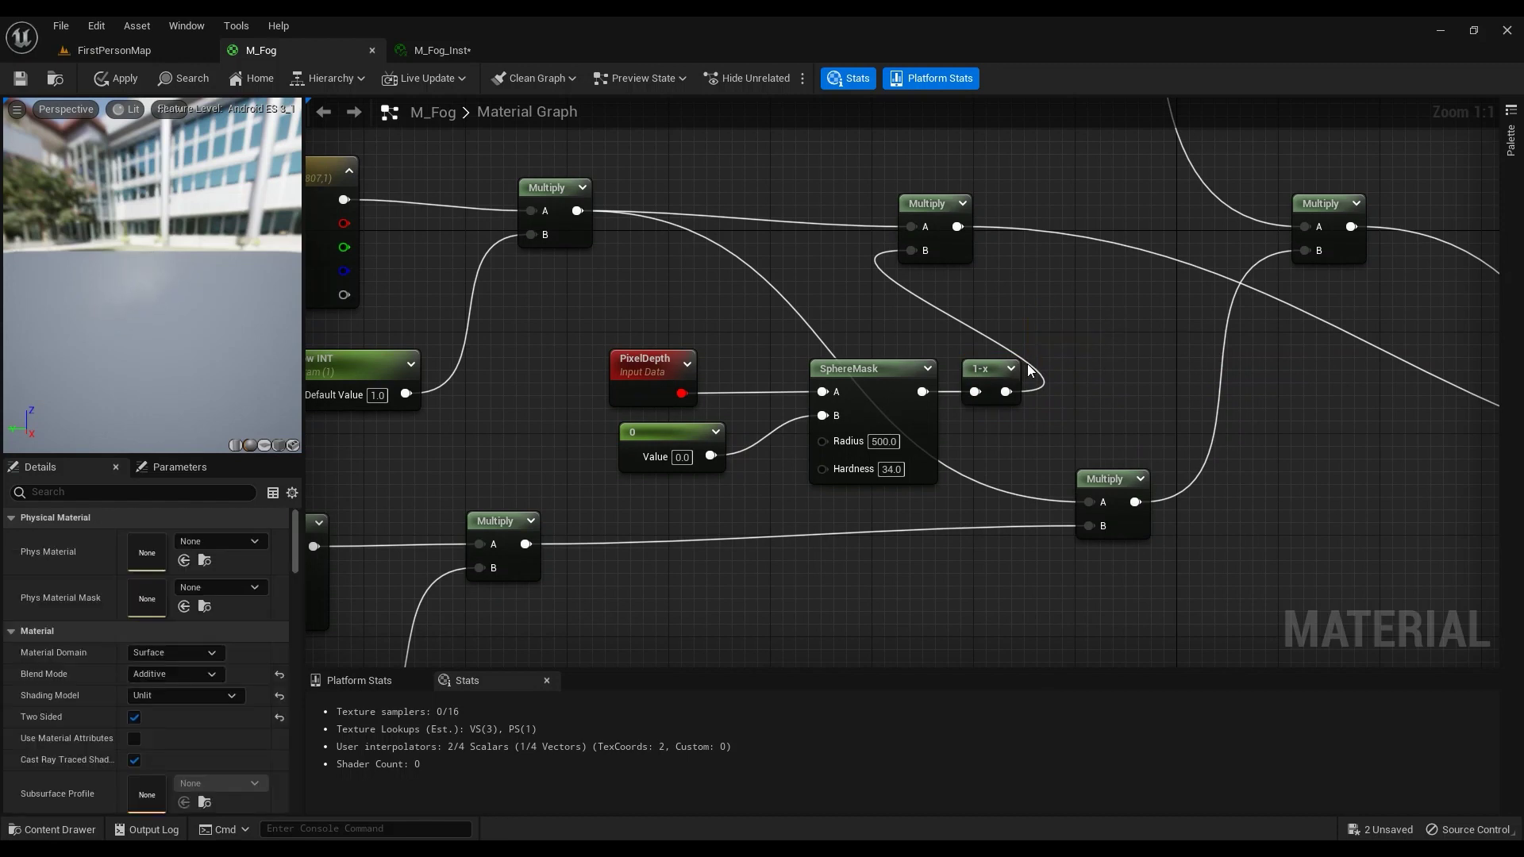
Step: Search the available material nodes for SphereMask
{"action": "right_click", "coordinate": [1076, 346]}
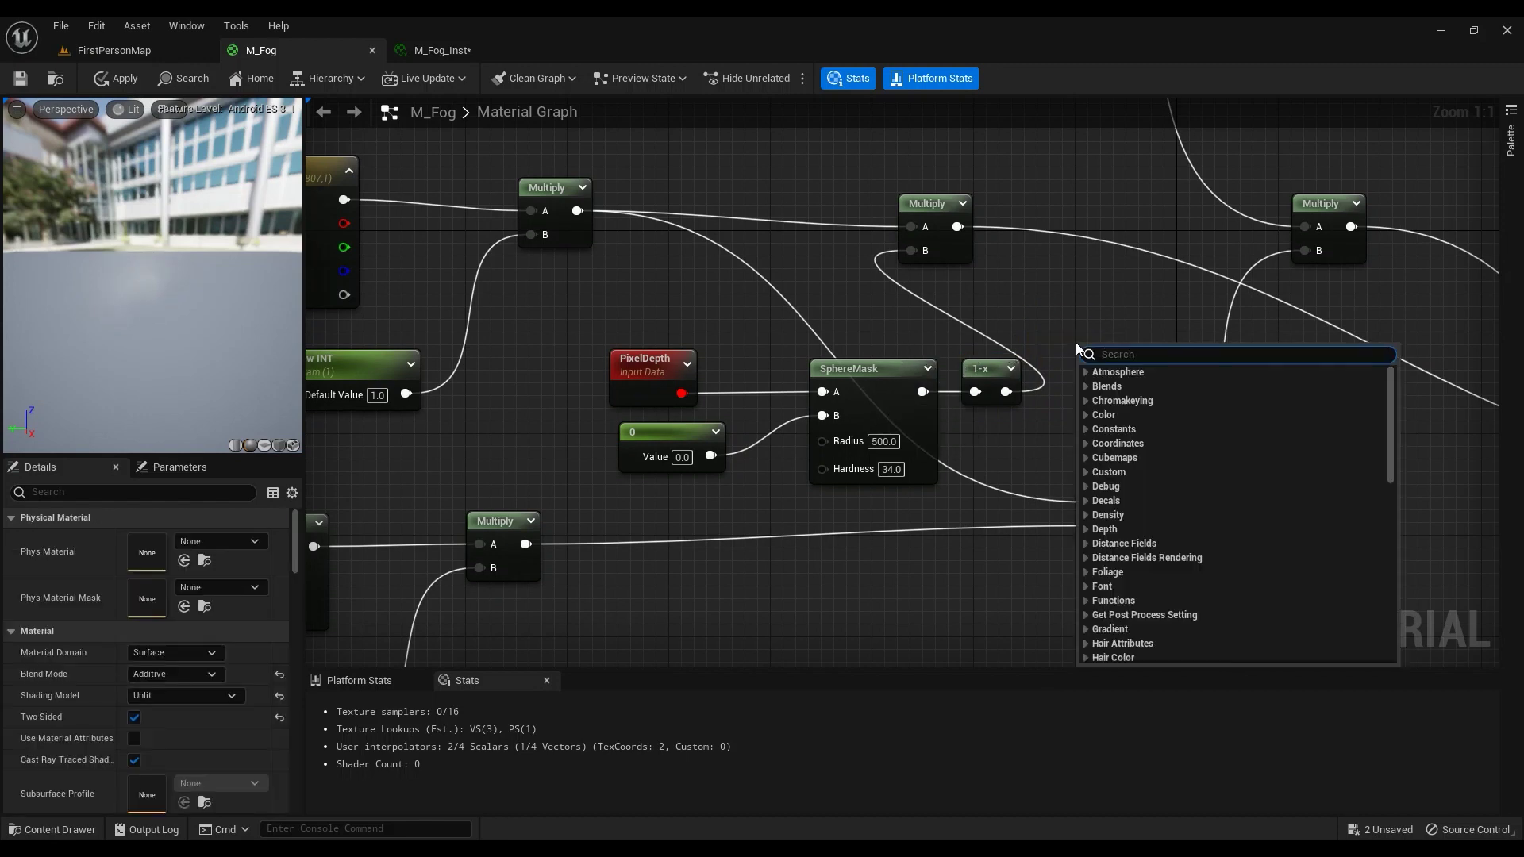
{"action": "type", "text": "sphere"}
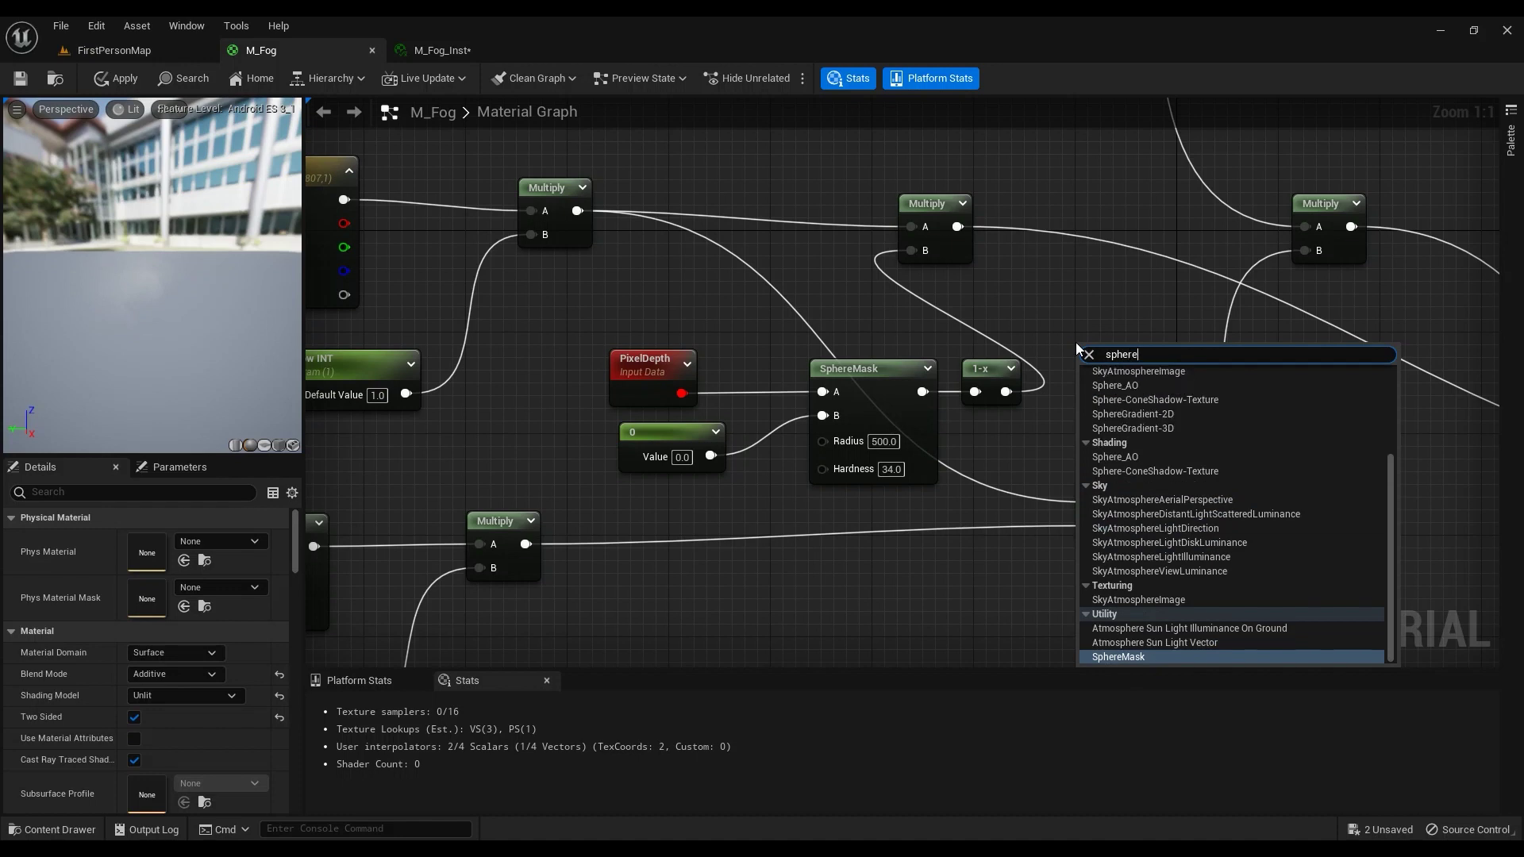
{"action": "left_click", "coordinate": [927, 508]}
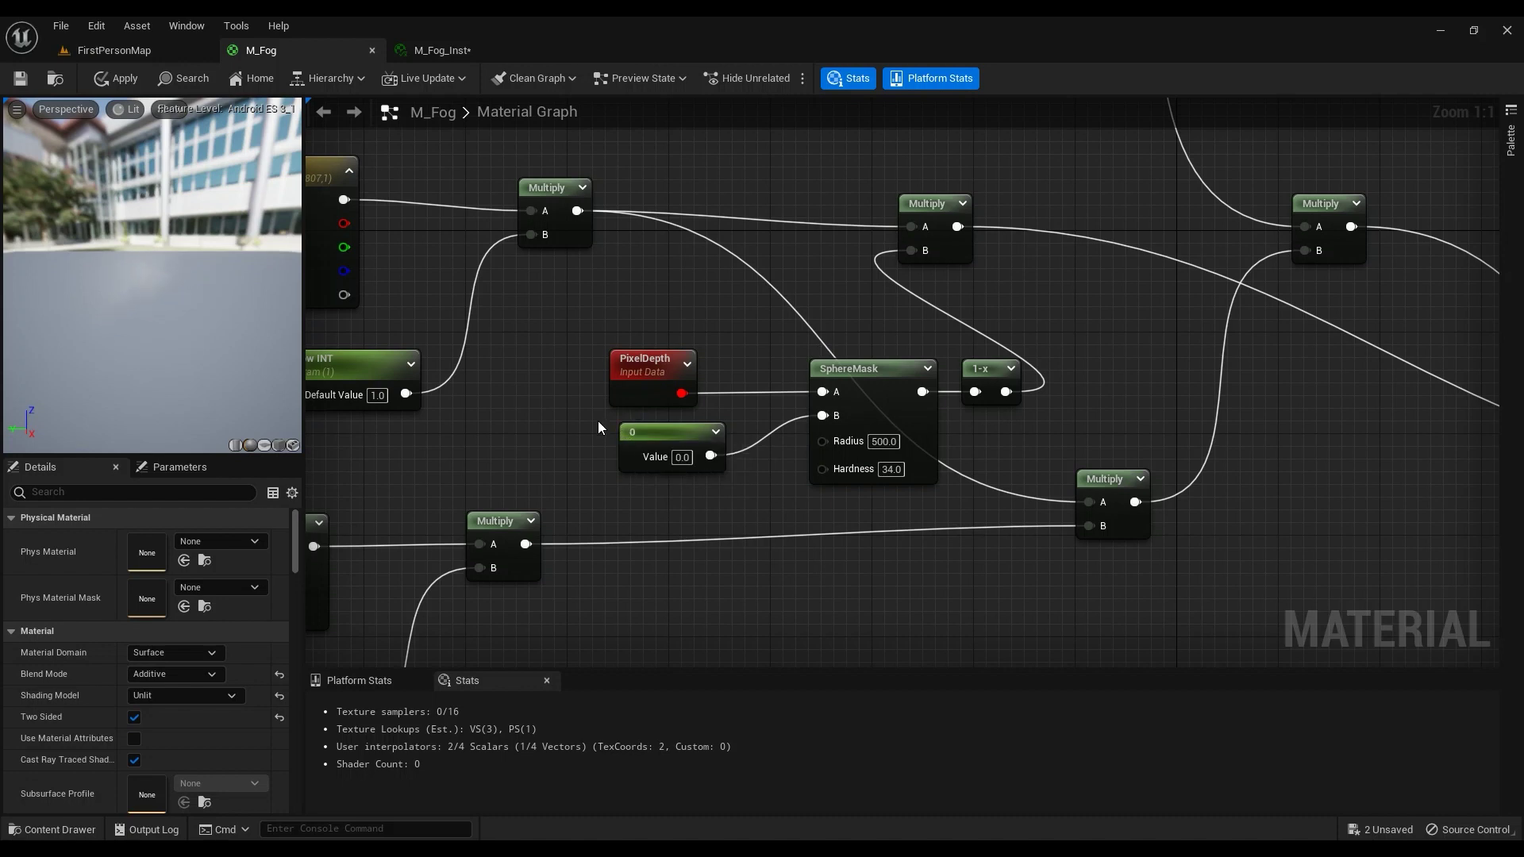
Step: Examine the constant feeding the SphereMask's B input, the final Multiply nodes, and the flipbook texture branch
{"action": "left_click_drag", "start_coordinate": [598, 421], "coordinate": [740, 481]}
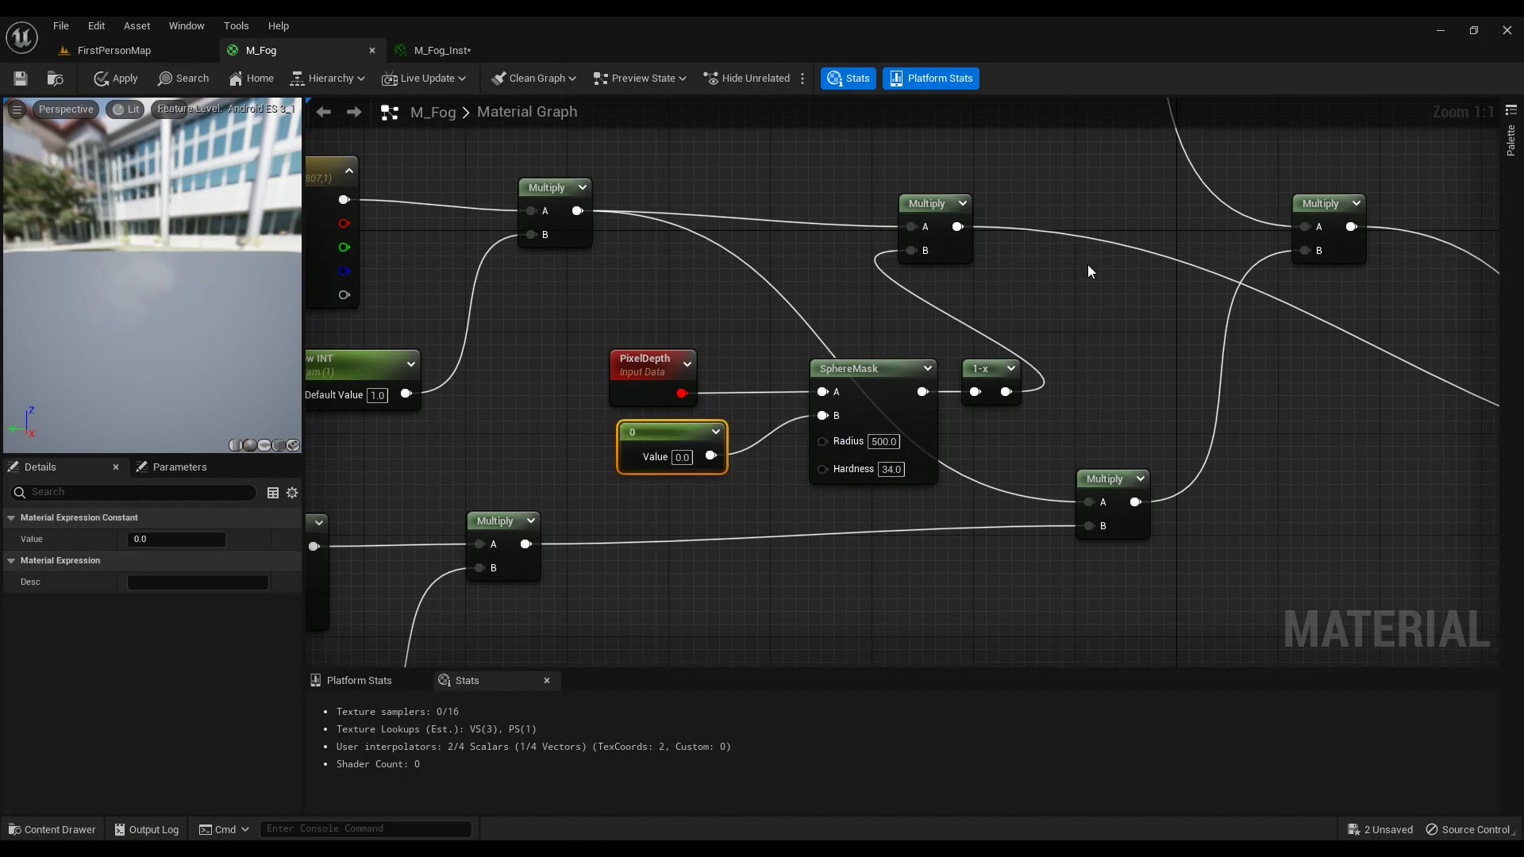
{"action": "right_click_drag", "start_coordinate": [1087, 264], "coordinate": [726, 278]}
{"action": "scroll", "coordinate": [727, 278], "scroll_direction": "down", "scroll_amount": 1}
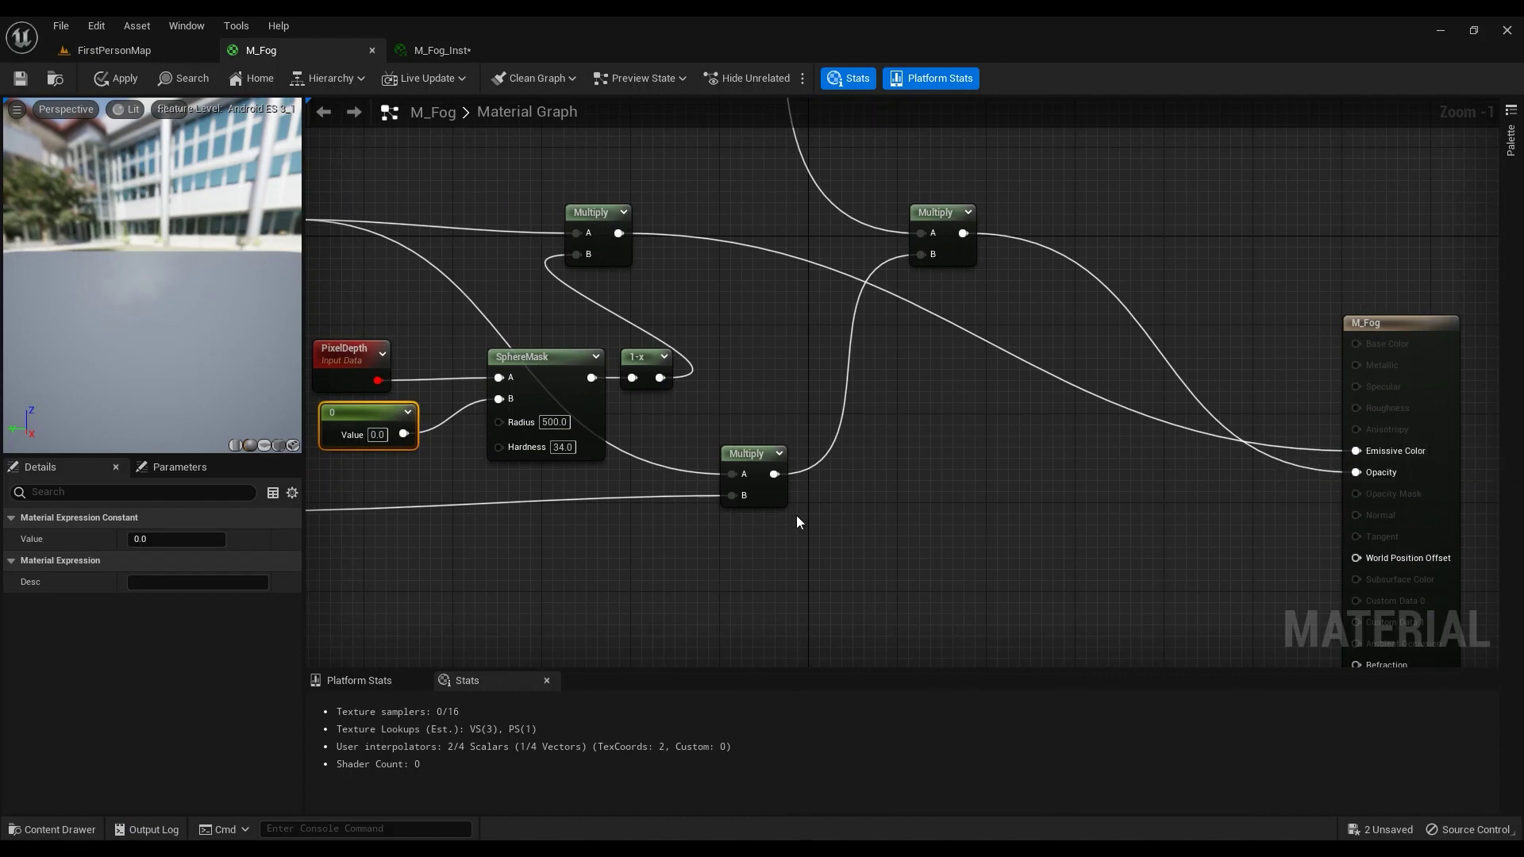
{"action": "right_click_drag", "start_coordinate": [735, 338], "coordinate": [1074, 664]}
{"action": "scroll", "coordinate": [1024, 334], "scroll_direction": "down", "scroll_amount": 3}
{"action": "right_click_drag", "start_coordinate": [924, 273], "coordinate": [924, 422]}
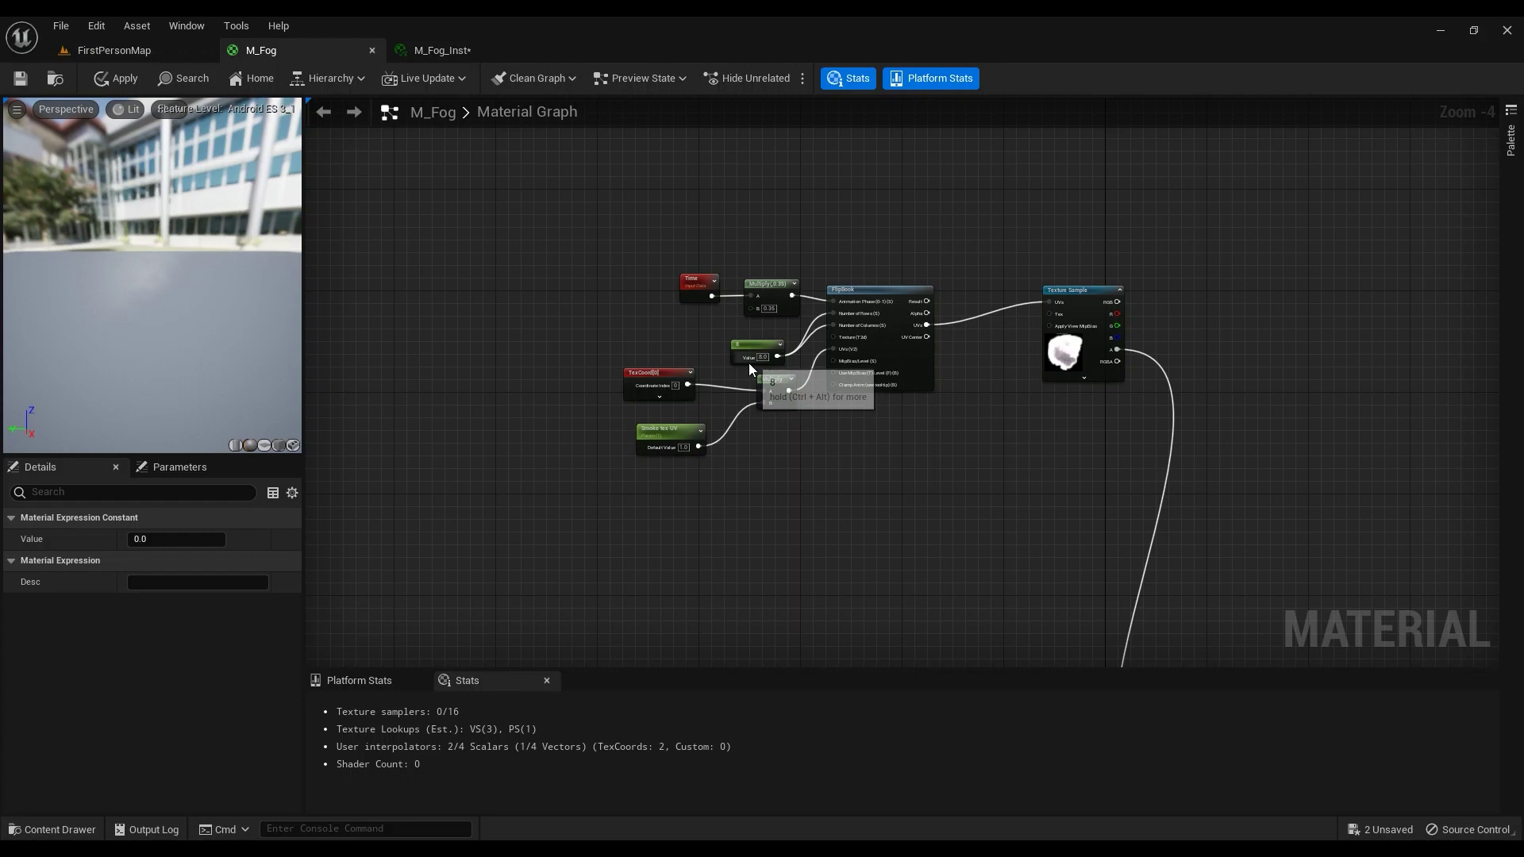
Step: Examine the final Multiply connections and the flipbook branch, from its Time, row, column and UV inputs to the Texture Sample
{"action": "scroll", "coordinate": [749, 365], "scroll_direction": "up", "scroll_amount": 2}
{"action": "scroll", "coordinate": [952, 504], "scroll_direction": "down", "scroll_amount": 2}
{"action": "right_click_drag", "start_coordinate": [1010, 511], "coordinate": [725, 98]}
{"action": "scroll", "coordinate": [893, 335], "scroll_direction": "up", "scroll_amount": 2}
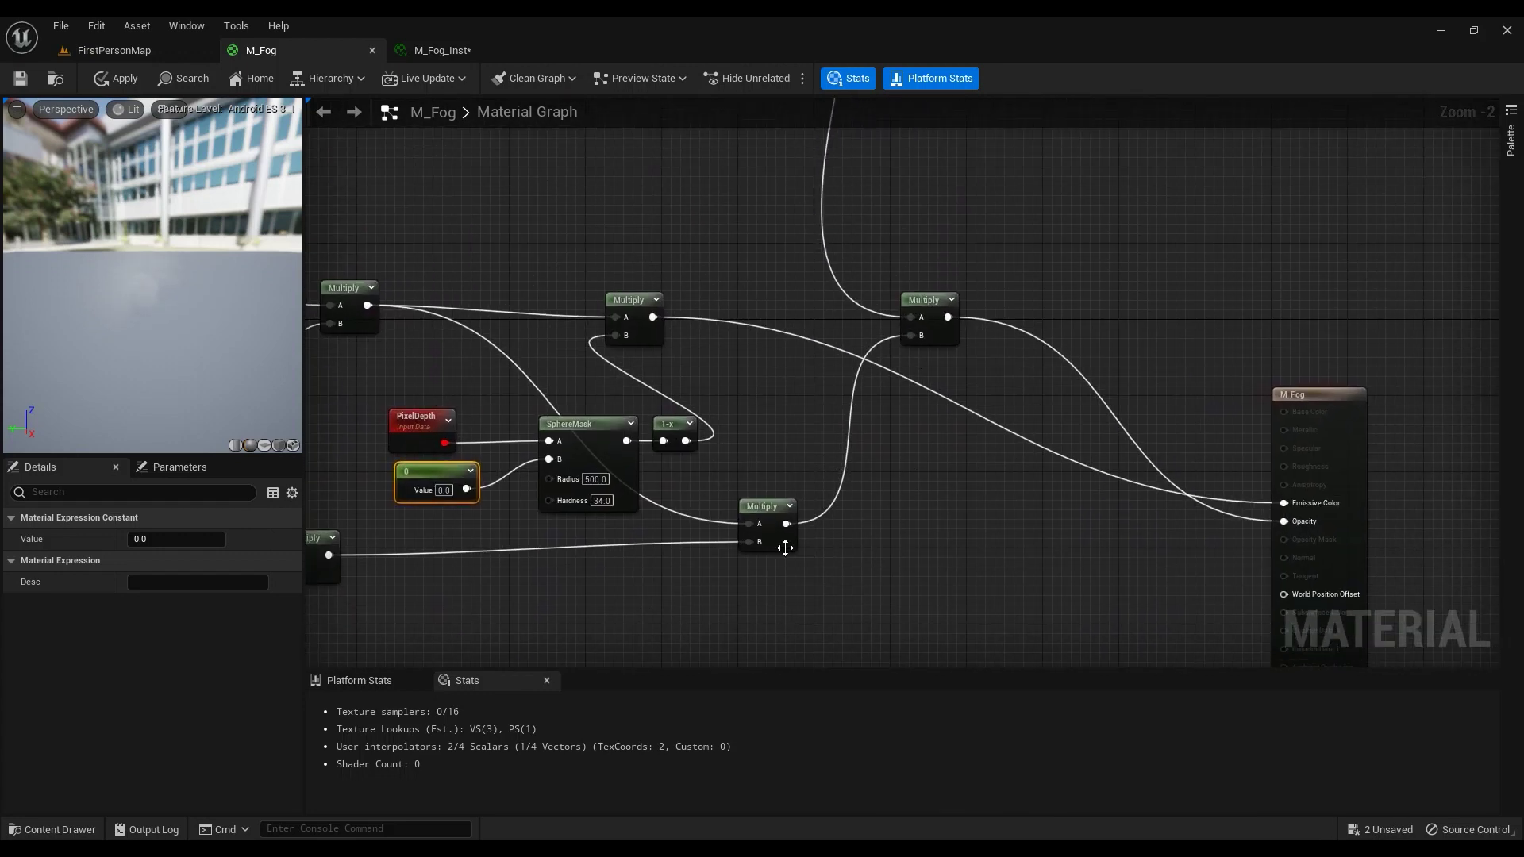
{"action": "right_click_drag", "start_coordinate": [825, 554], "coordinate": [854, 665]}
{"action": "right_click_drag", "start_coordinate": [879, 442], "coordinate": [1174, 448]}
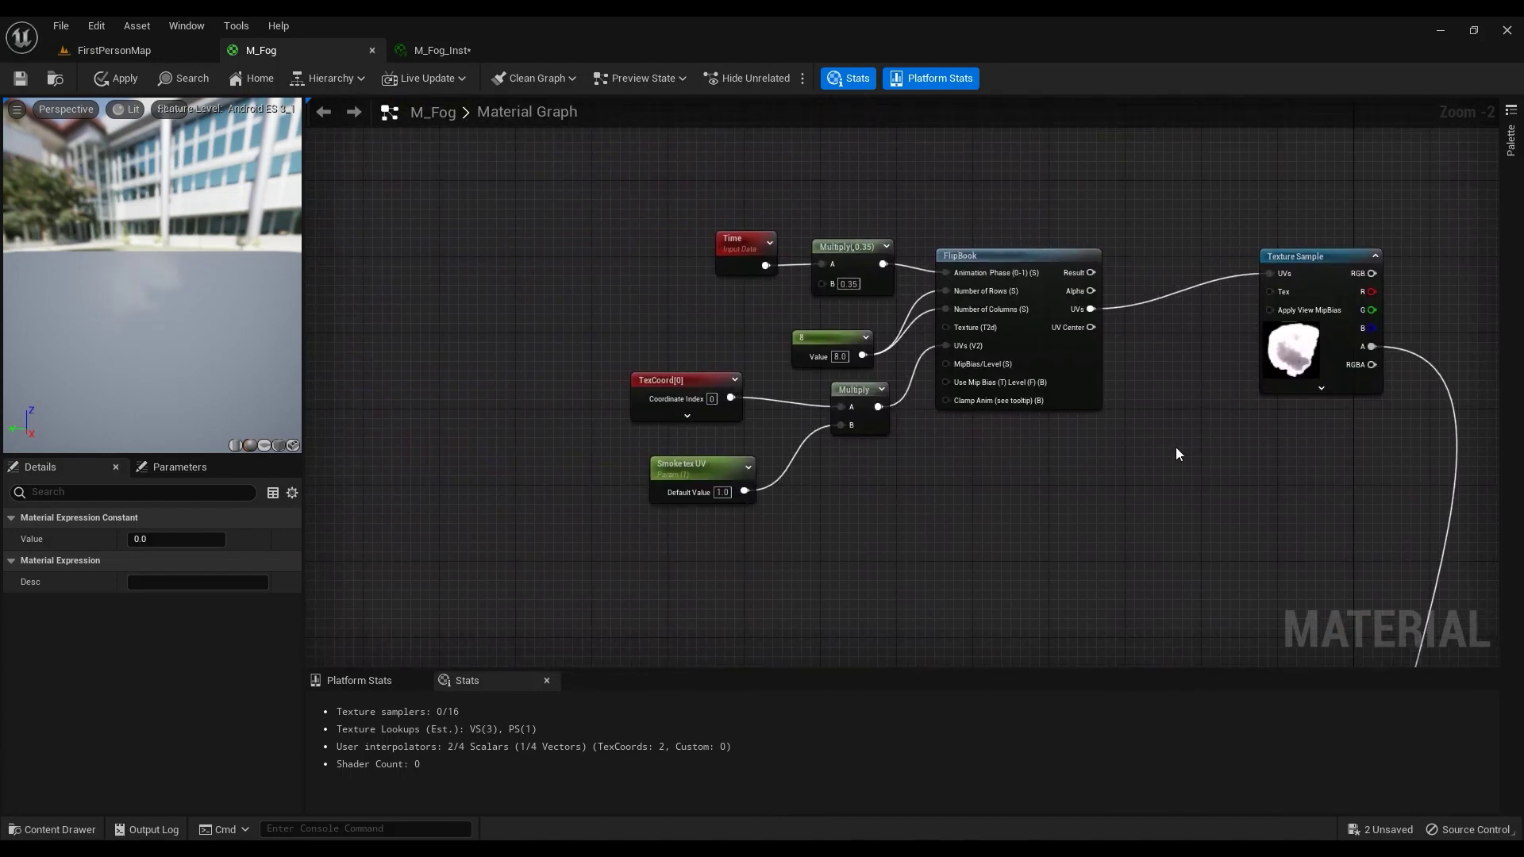
{"action": "scroll", "coordinate": [957, 250], "scroll_direction": "up", "scroll_amount": 2}
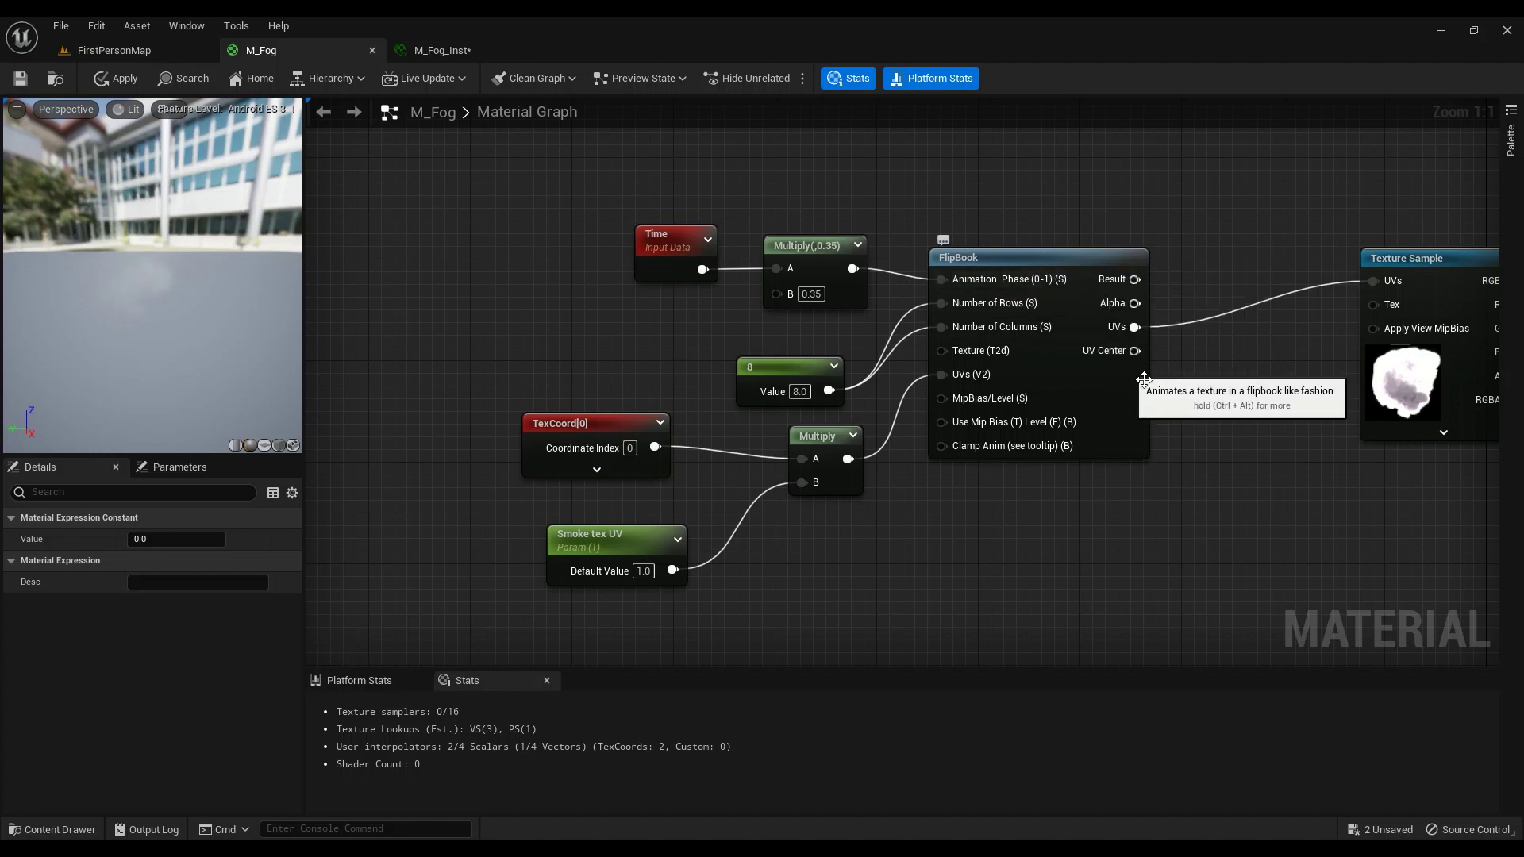
{"action": "right_click_drag", "start_coordinate": [1140, 381], "coordinate": [913, 366]}
Step: Open the texture used by the Texture Sample, inspect its grid of smoke frames, close it and return to the M_Fog graph
{"action": "left_click", "coordinate": [1174, 373]}
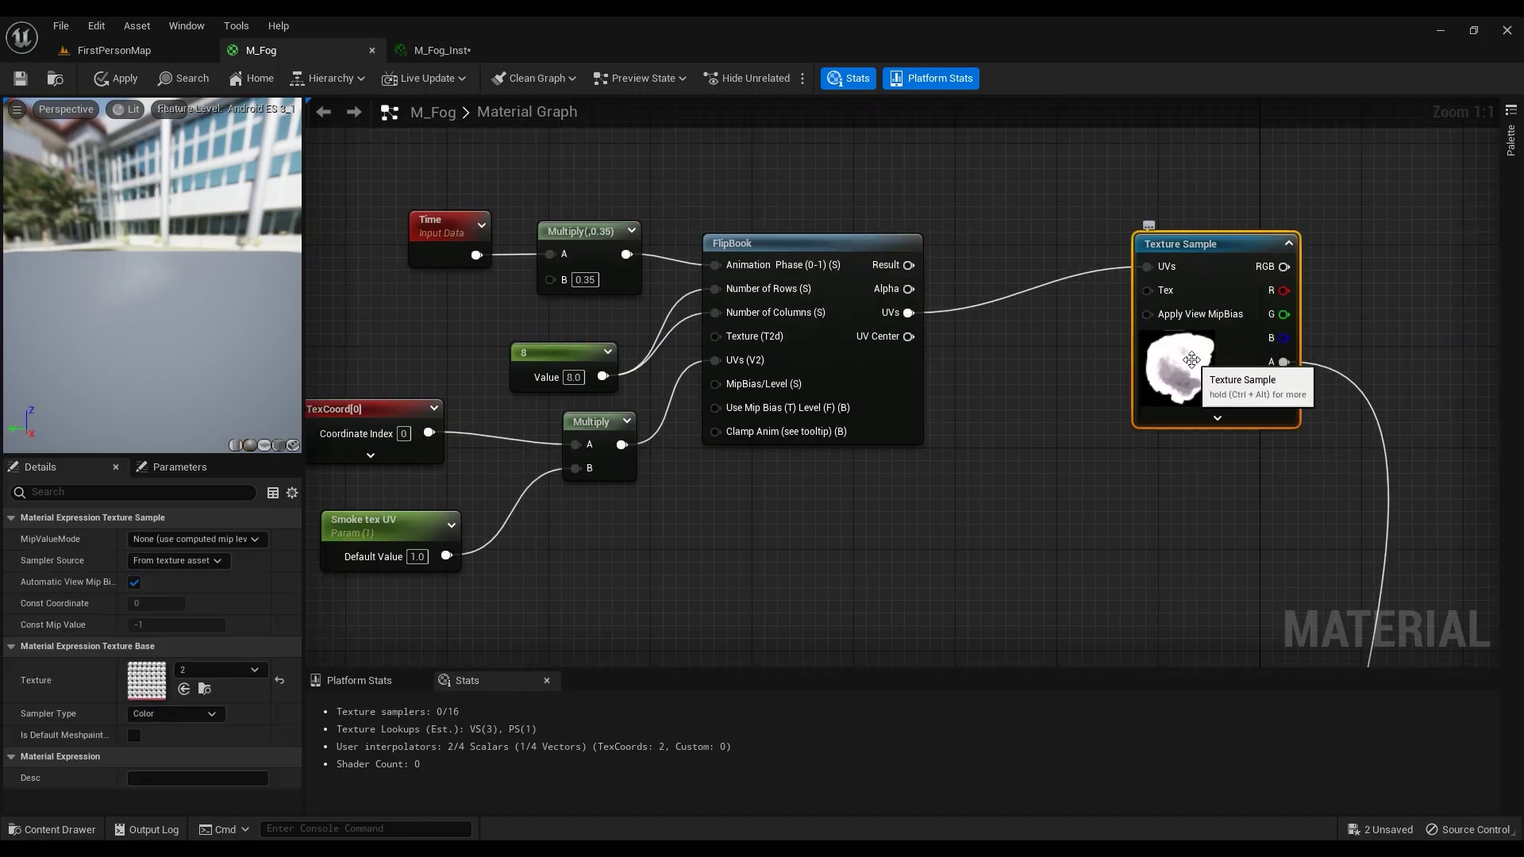
{"action": "double_click", "coordinate": [146, 681]}
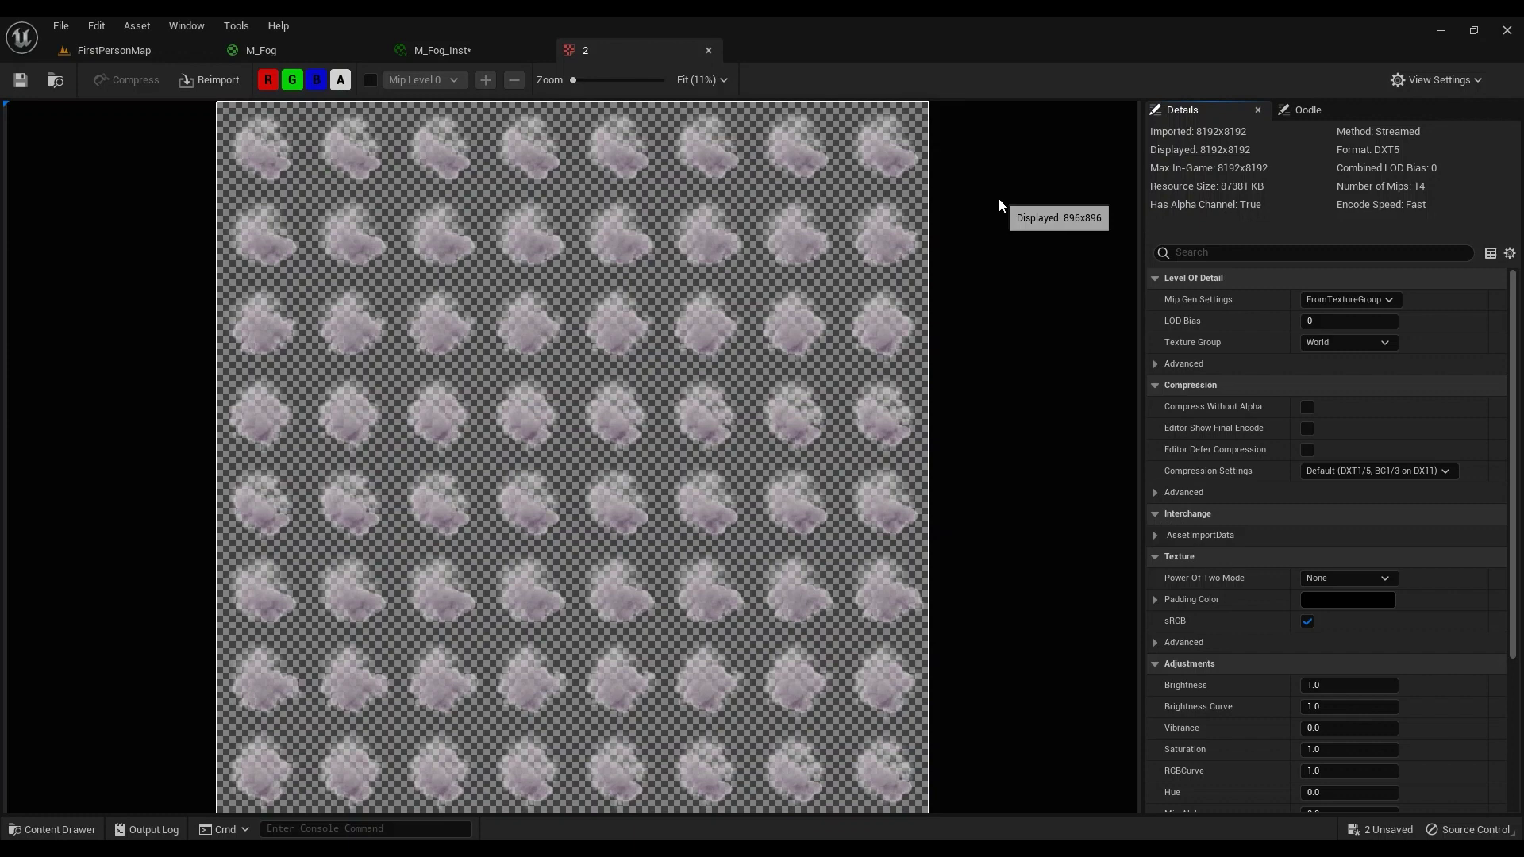
{"action": "scroll", "coordinate": [655, 345], "scroll_direction": "up", "scroll_amount": 3}
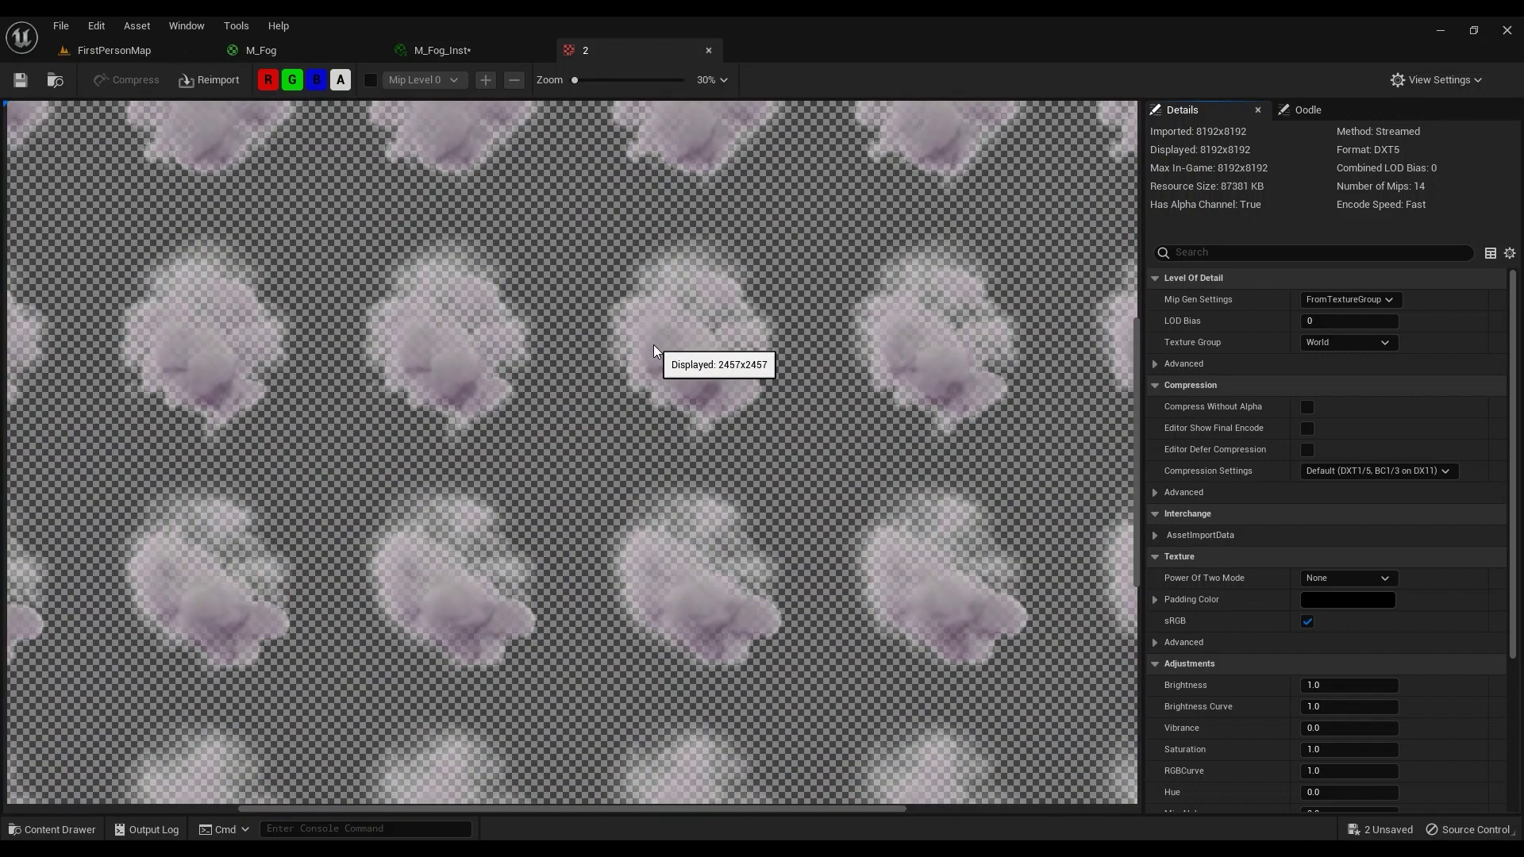
{"action": "scroll", "coordinate": [656, 349], "scroll_direction": "down", "scroll_amount": 5}
{"action": "scroll", "coordinate": [653, 350], "scroll_direction": "up", "scroll_amount": 4}
{"action": "scroll", "coordinate": [644, 354], "scroll_direction": "down", "scroll_amount": 2}
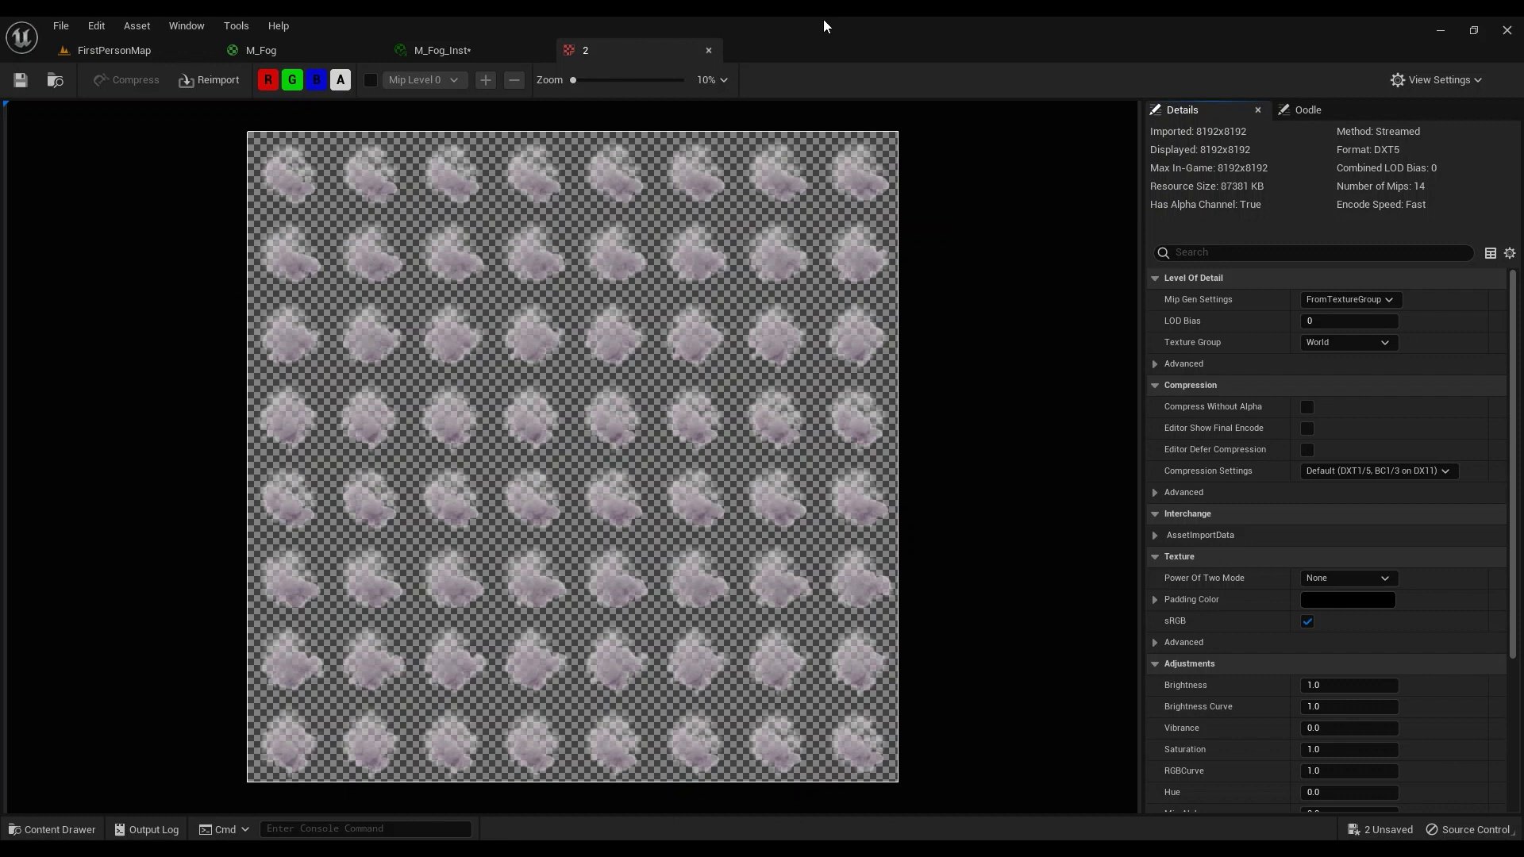
{"action": "left_click", "coordinate": [708, 50]}
{"action": "left_click", "coordinate": [111, 50]}
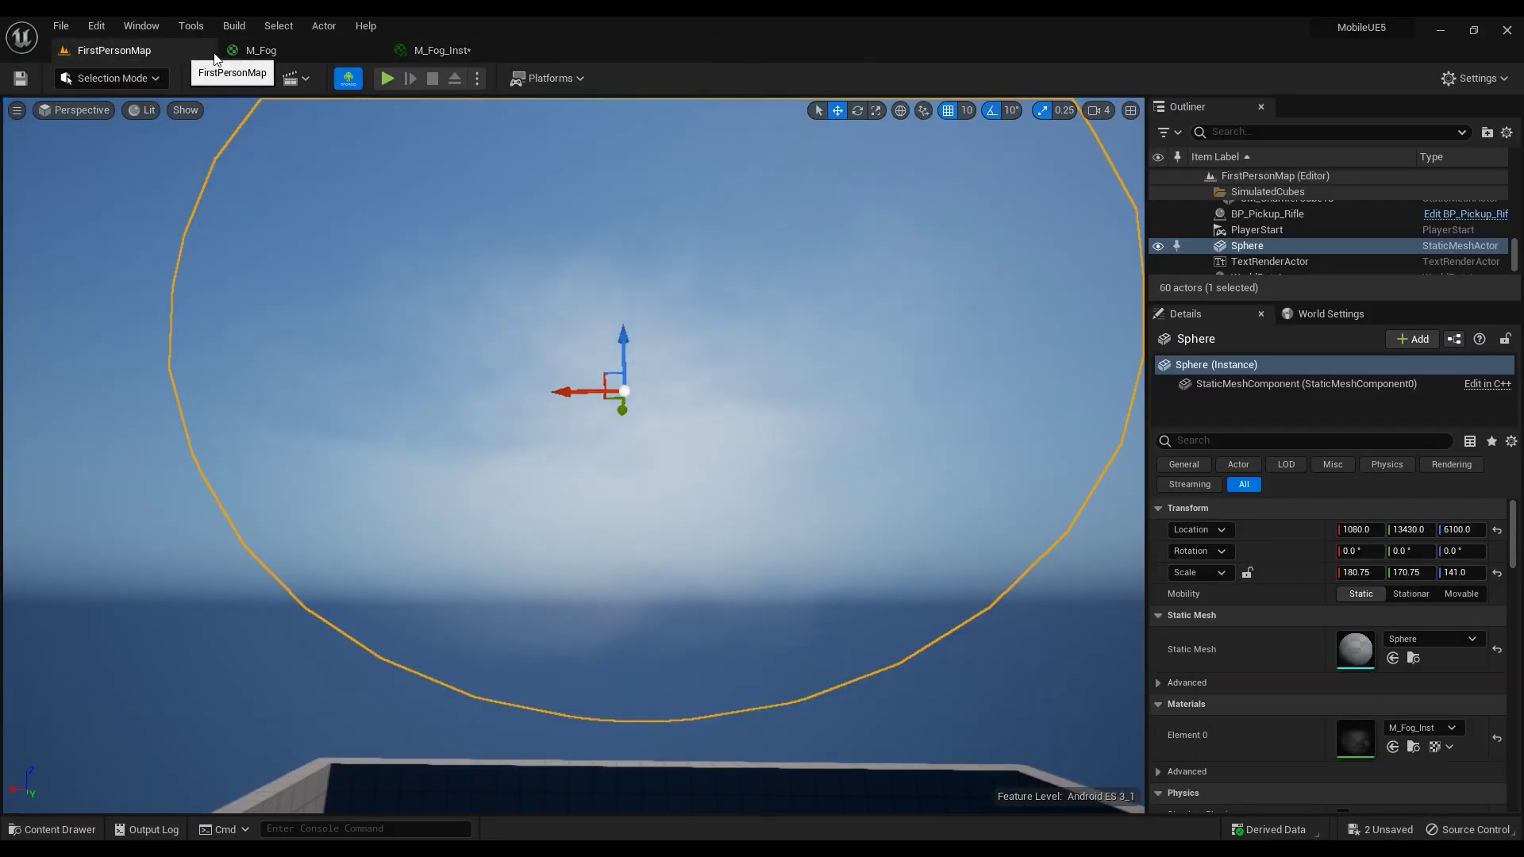
{"action": "left_click", "coordinate": [261, 50]}
Step: Locate texture 2 among the project assets and add it to the graph as a second Texture Sample below the existing one
{"action": "scroll", "coordinate": [1017, 321], "scroll_direction": "down", "scroll_amount": 2}
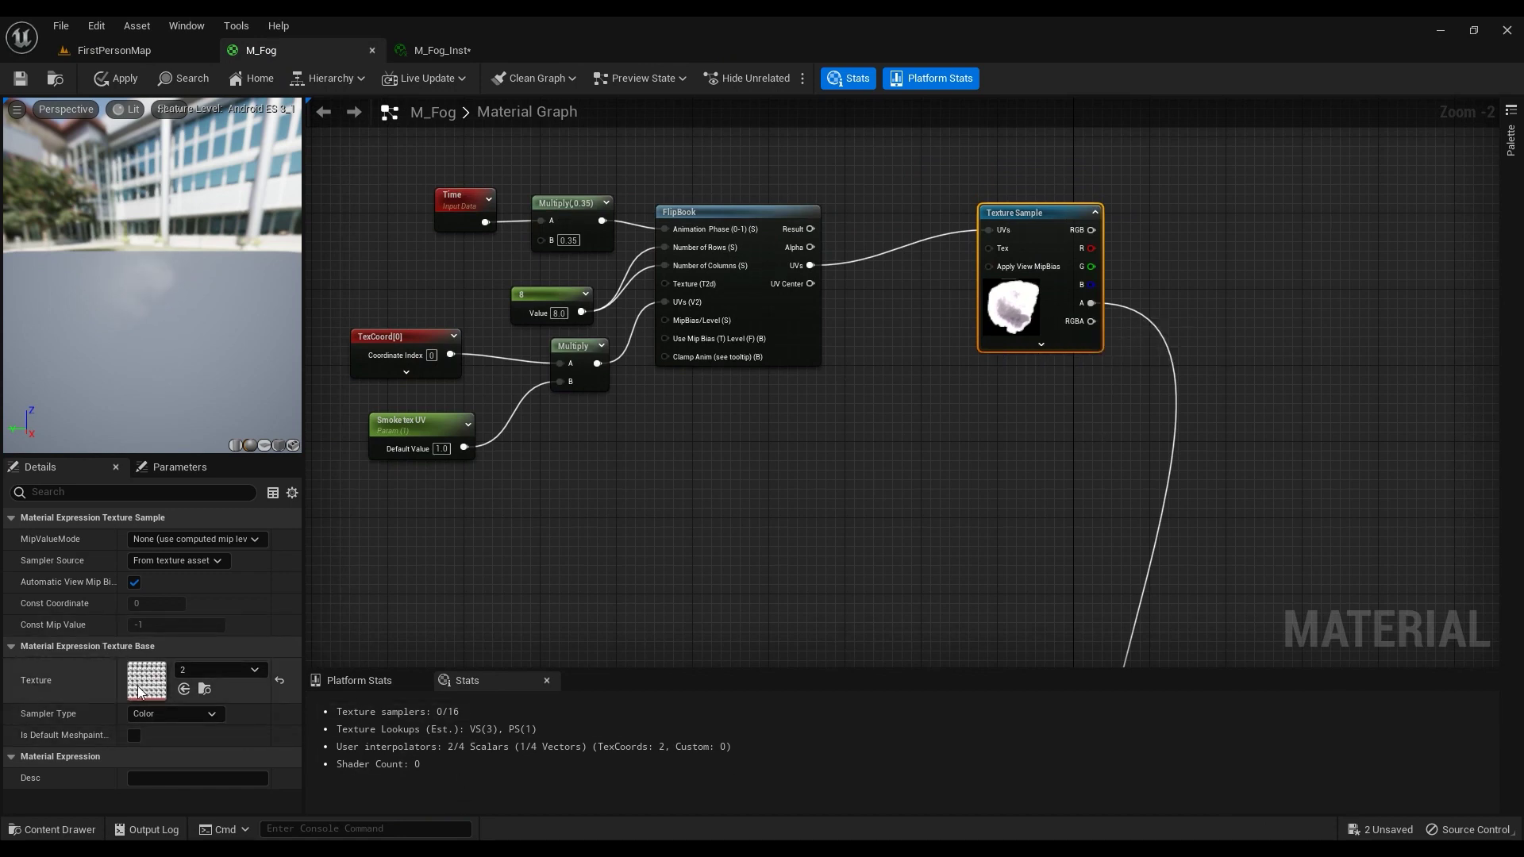
{"action": "left_click", "coordinate": [208, 686]}
{"action": "left_click_drag", "start_coordinate": [312, 708], "coordinate": [1069, 423]}
{"action": "right_click_drag", "start_coordinate": [734, 427], "coordinate": [816, 421]}
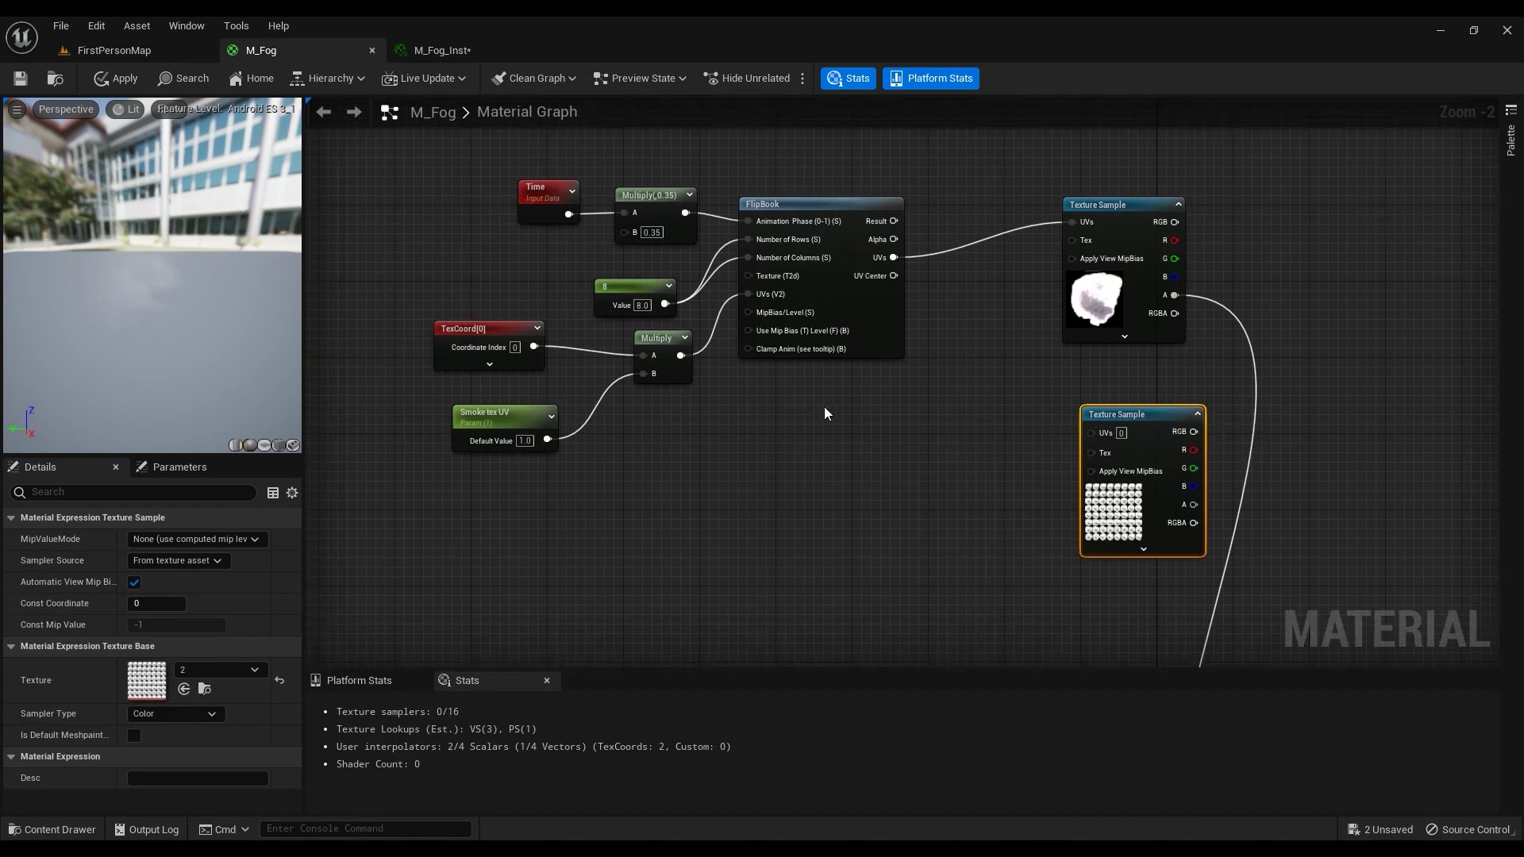
Step: Add a FlipBook node feeding the new Texture Sample's UVs and place it beside that node
{"action": "left_click_drag", "start_coordinate": [1092, 432], "coordinate": [1008, 463]}
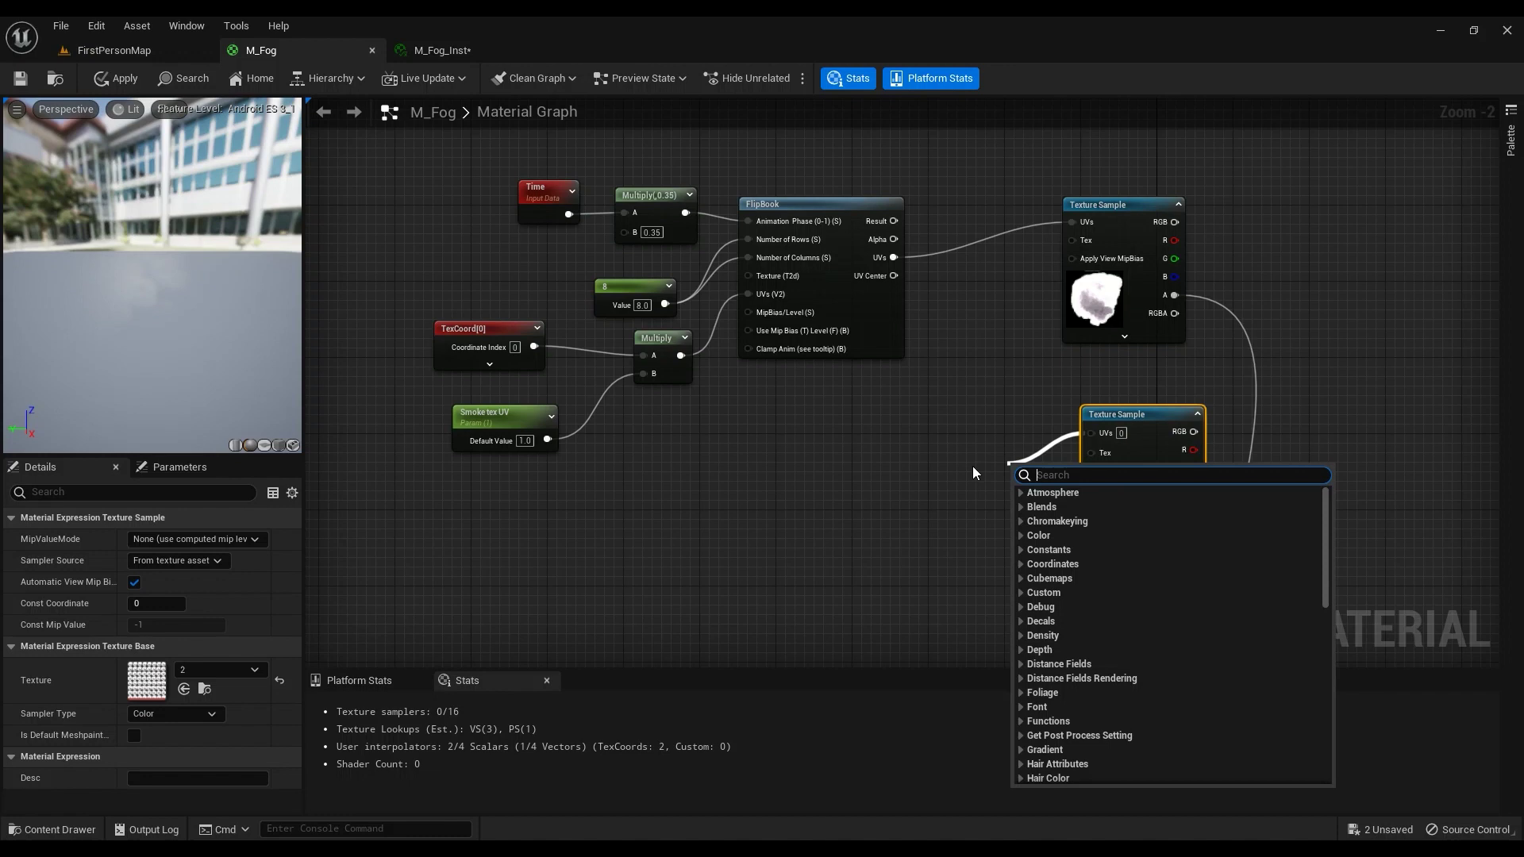
{"action": "type", "text": "flipbook"}
{"action": "key", "text": "Return"}
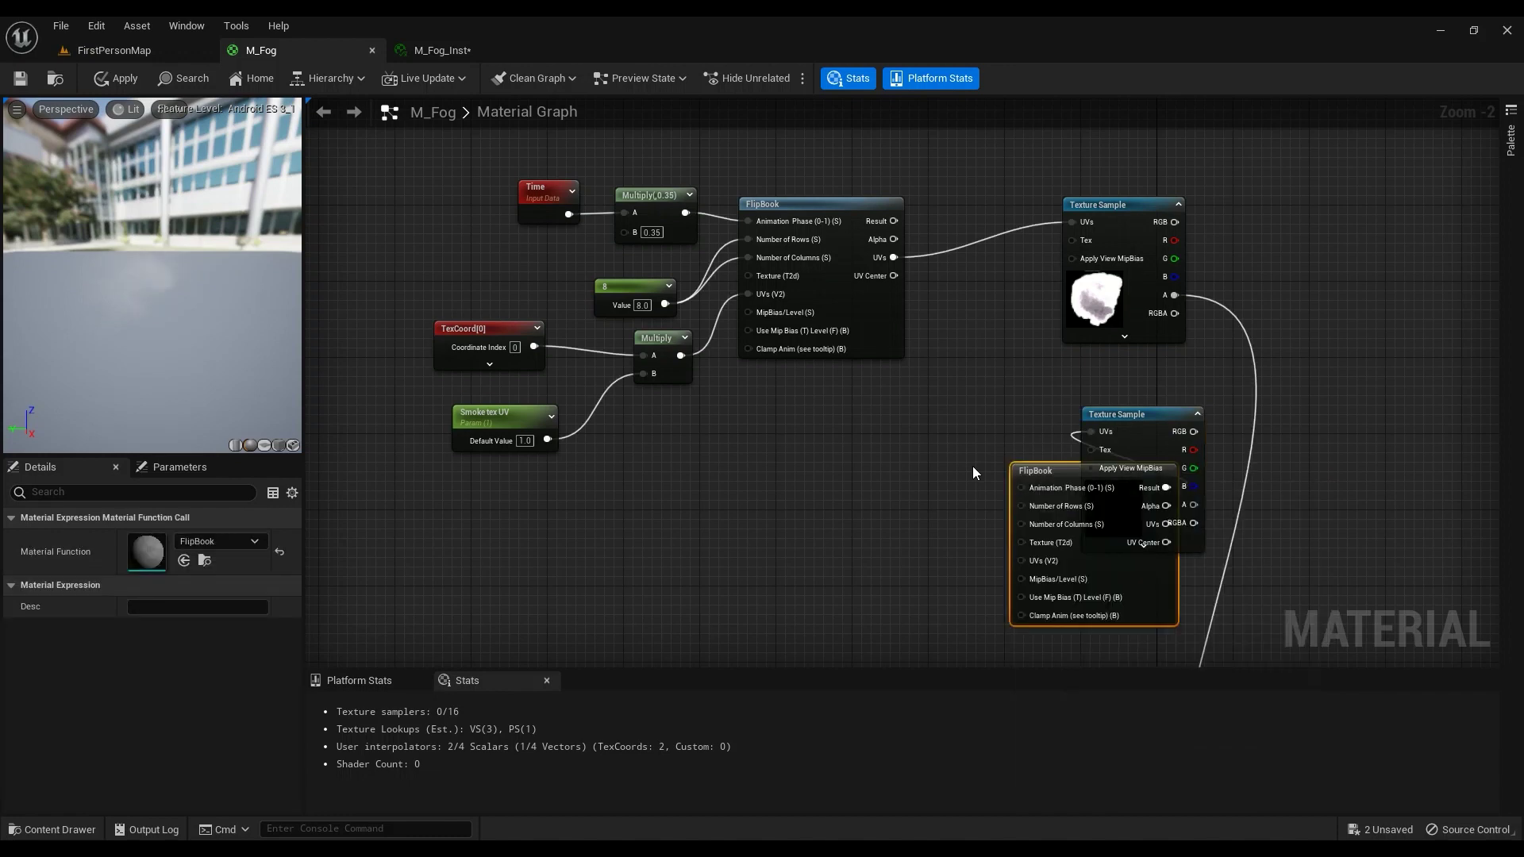
{"action": "left_click_drag", "start_coordinate": [1055, 472], "coordinate": [821, 433]}
{"action": "scroll", "coordinate": [835, 474], "scroll_direction": "up", "scroll_amount": 2}
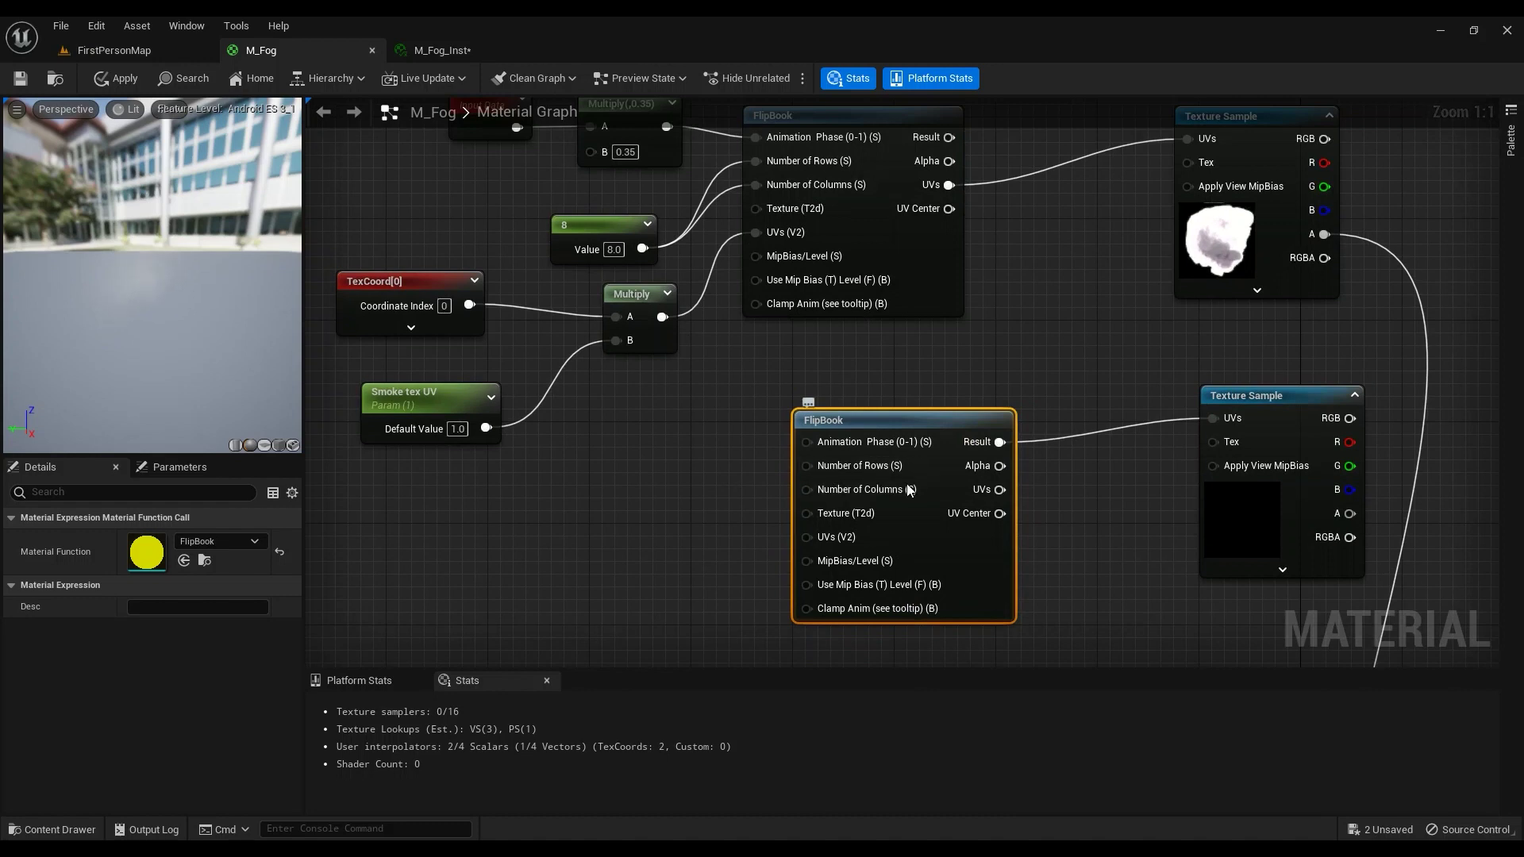
Step: Connect a new constant of 8 to the new FlipBook's Number of Rows and Number of Columns, and feed its UVs output to the Texture Sample
{"action": "mouse_move", "coordinate": [899, 503]}
{"action": "left_click", "coordinate": [1226, 490]}
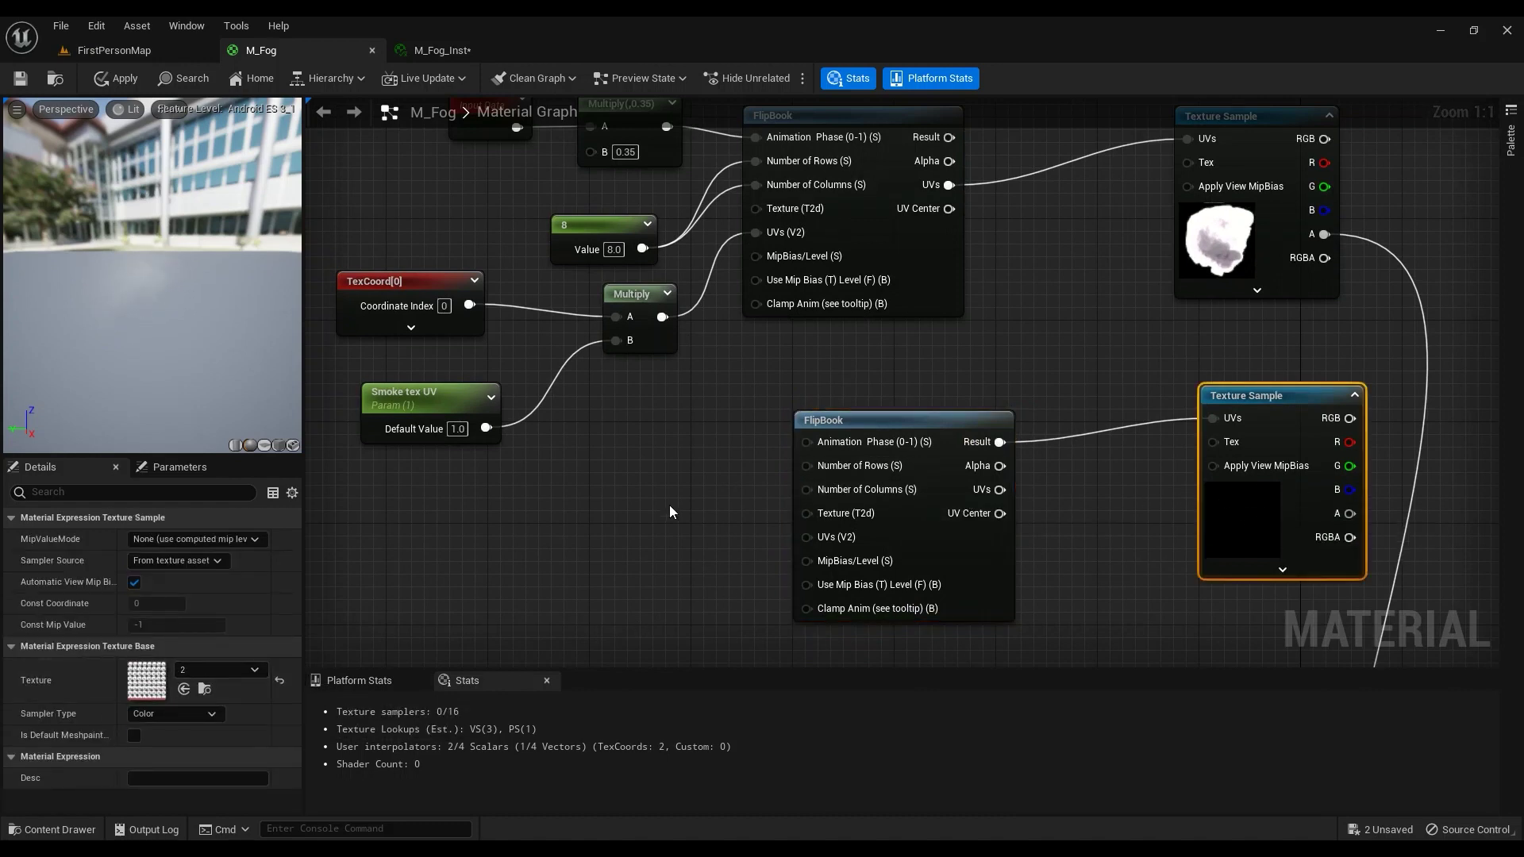
{"action": "right_click_drag", "start_coordinate": [669, 505], "coordinate": [703, 507]}
{"action": "left_click", "coordinate": [703, 508]}
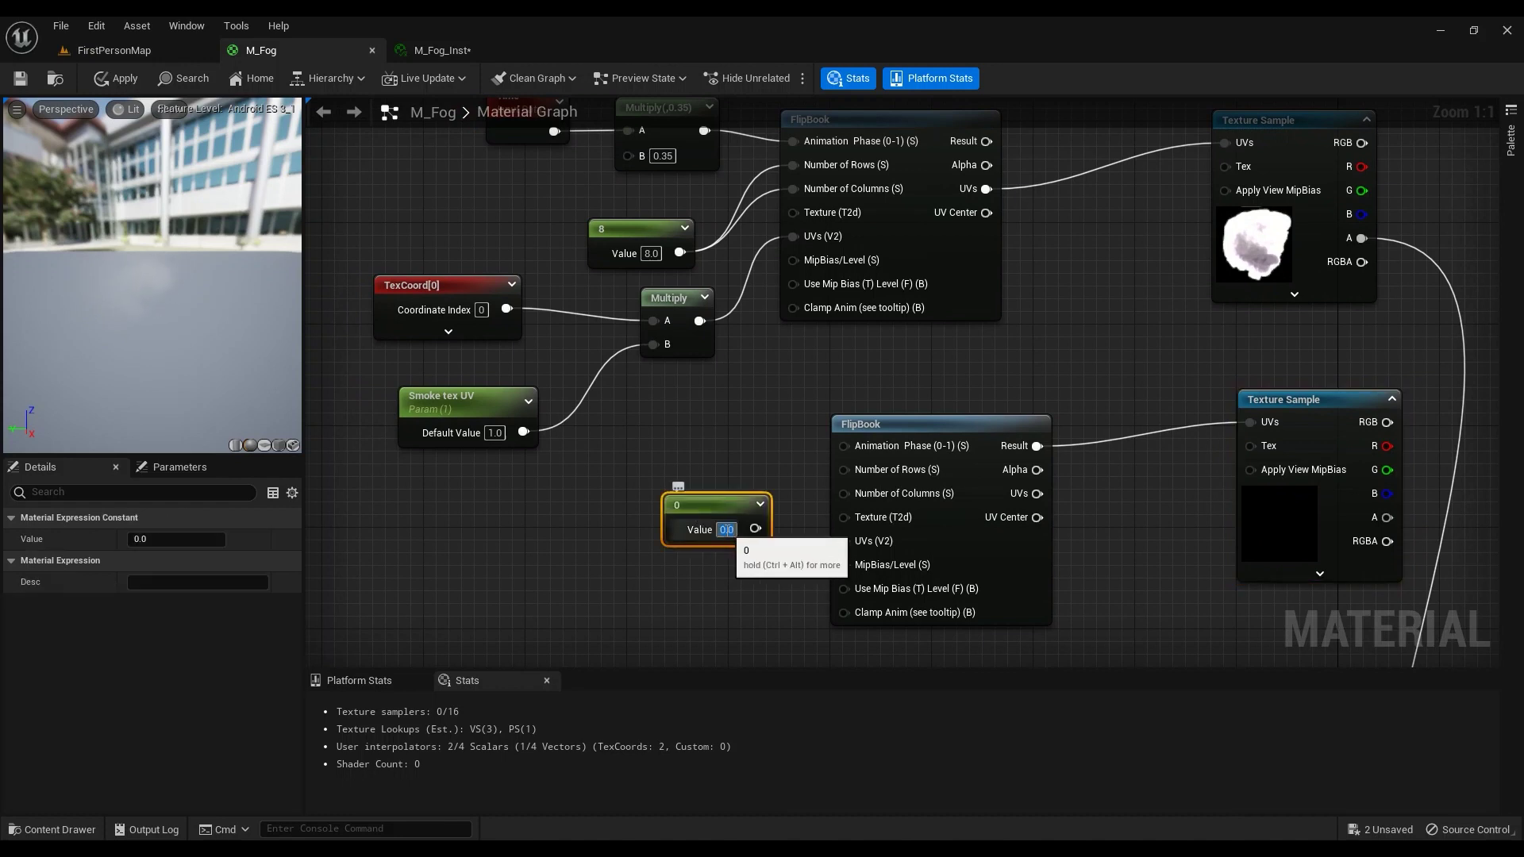
{"action": "type", "text": "8"}
{"action": "left_click_drag", "start_coordinate": [843, 470], "coordinate": [703, 492]}
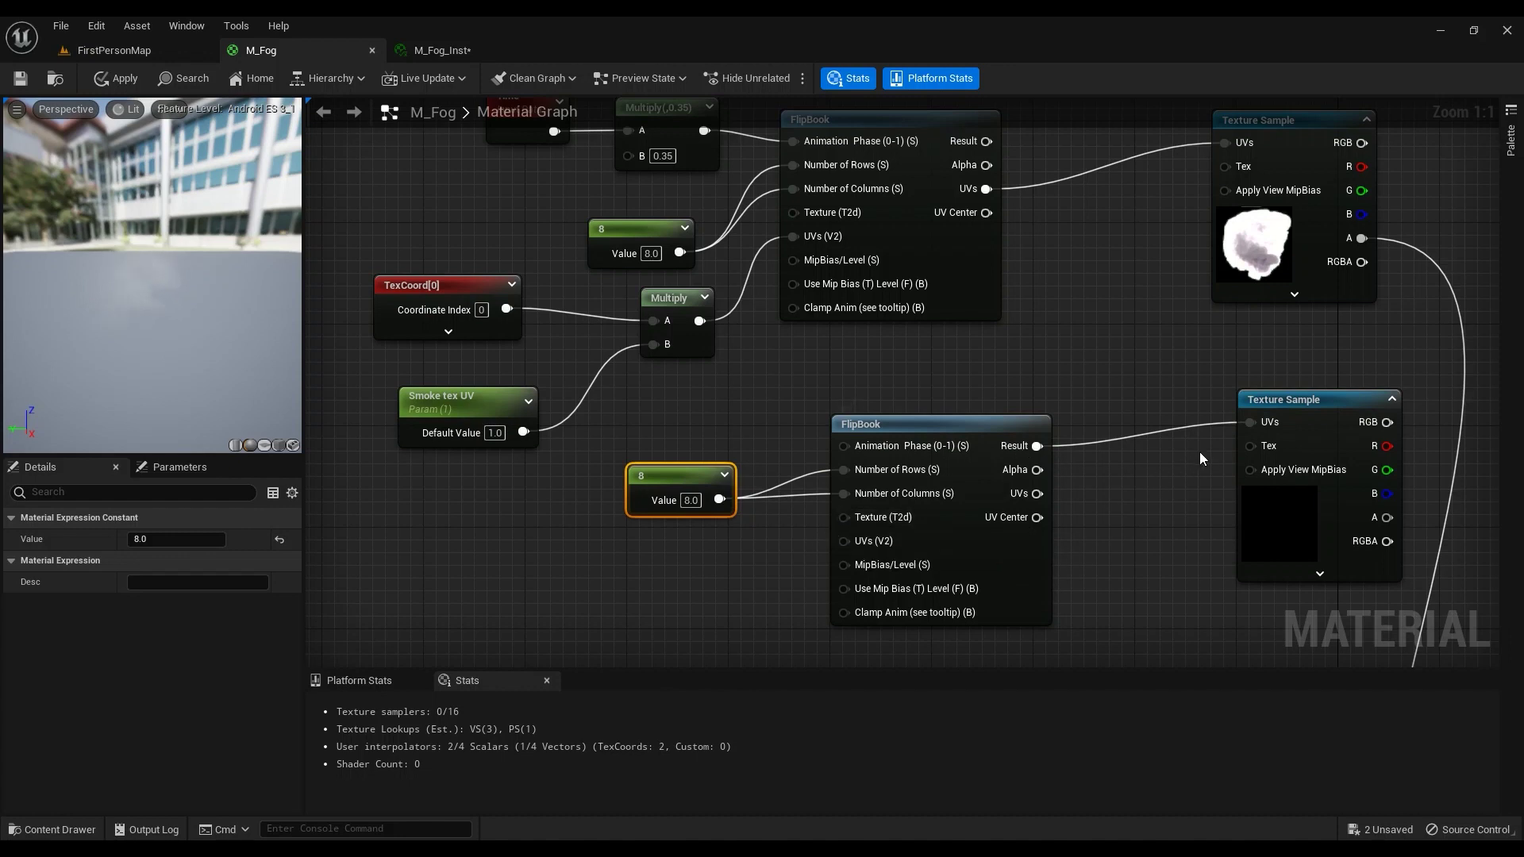
{"action": "left_click_drag", "start_coordinate": [1037, 446], "coordinate": [1038, 494], "text": "ctrl"}
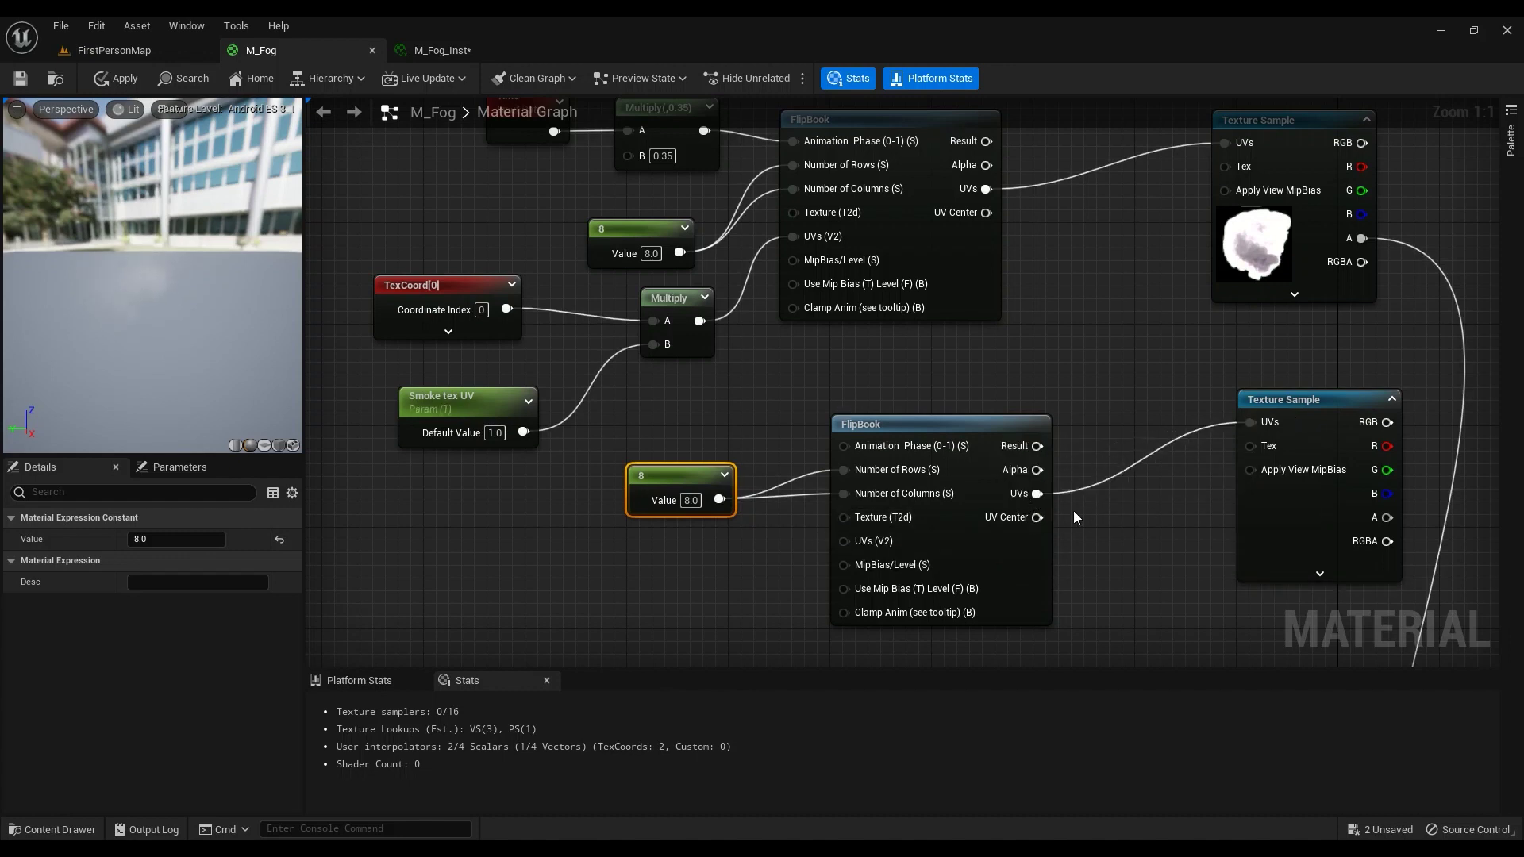
Step: Duplicate the new Texture Sample, convert the copy to a Texture Object and connect it to the new FlipBook's Texture input
{"action": "left_click", "coordinate": [1317, 425]}
{"action": "right_click_drag", "start_coordinate": [1027, 551], "coordinate": [1155, 452]}
{"action": "key", "text": "ctrl+c"}
{"action": "key", "text": "ctrl+v"}
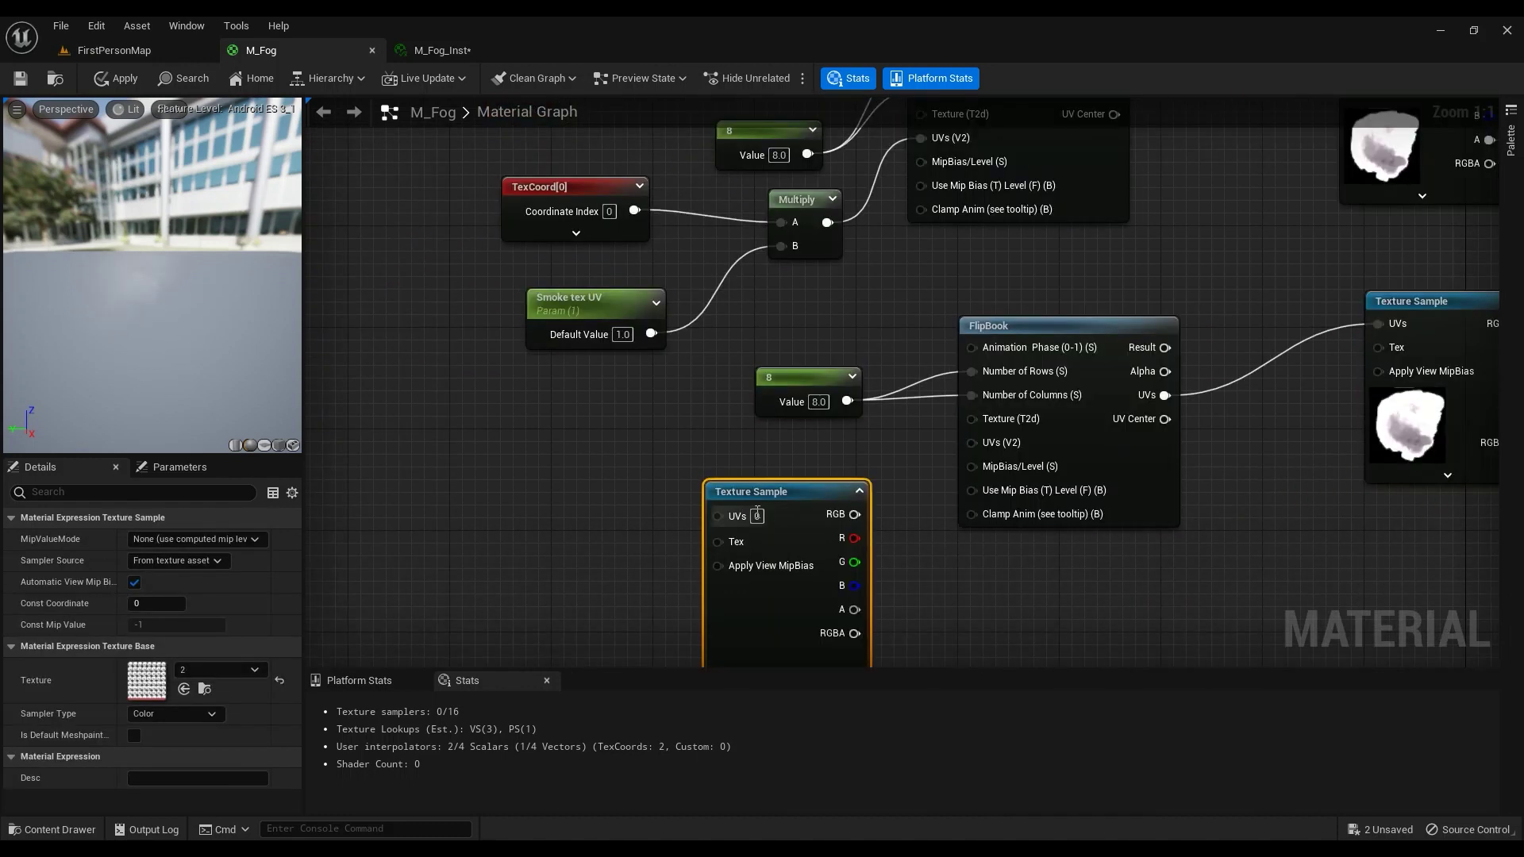
{"action": "right_click", "coordinate": [778, 493]}
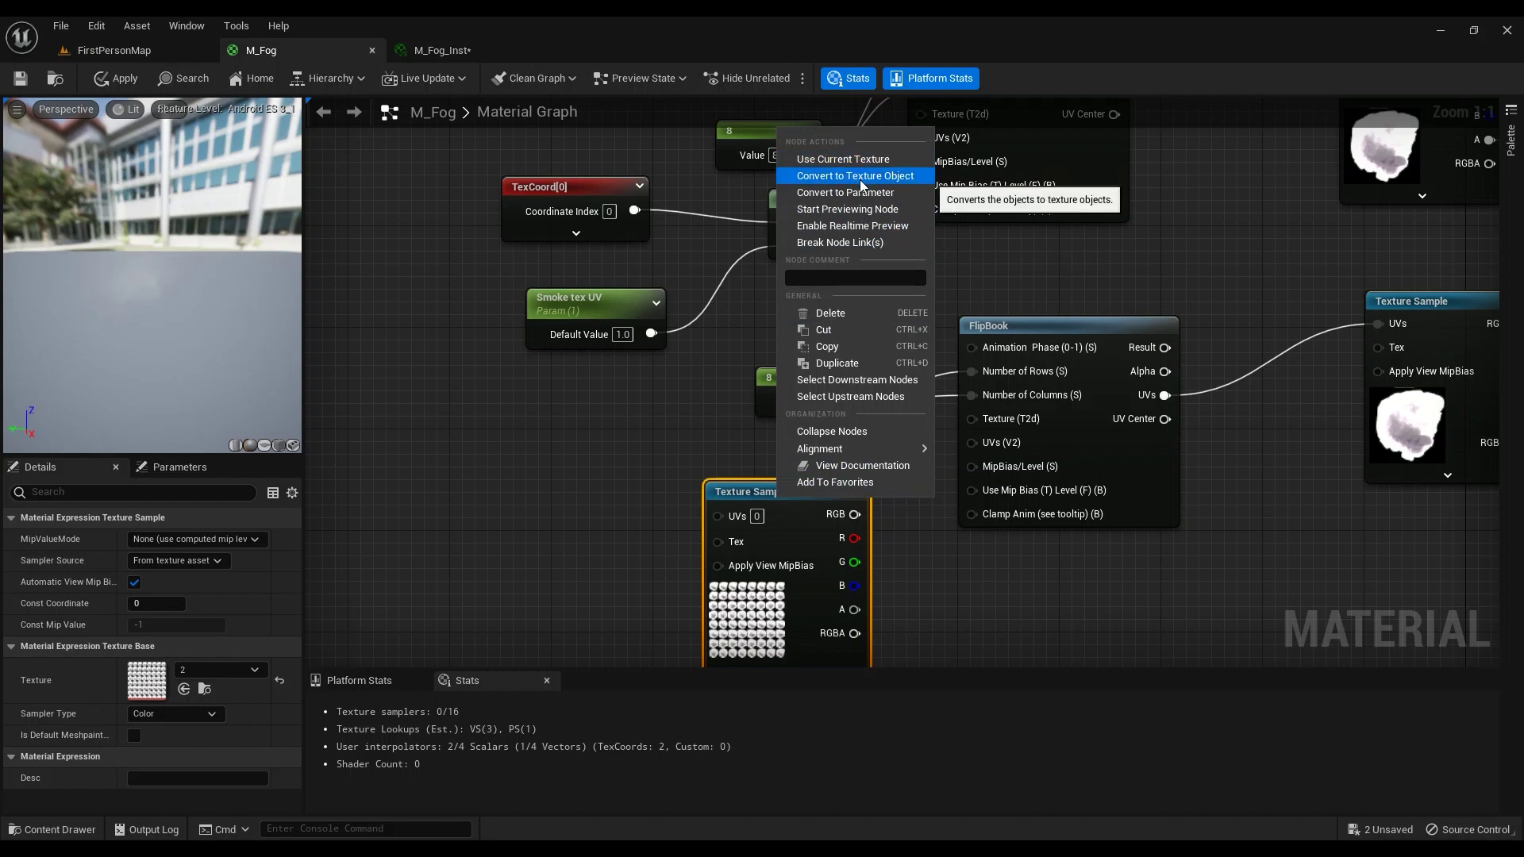
{"action": "left_click", "coordinate": [859, 177]}
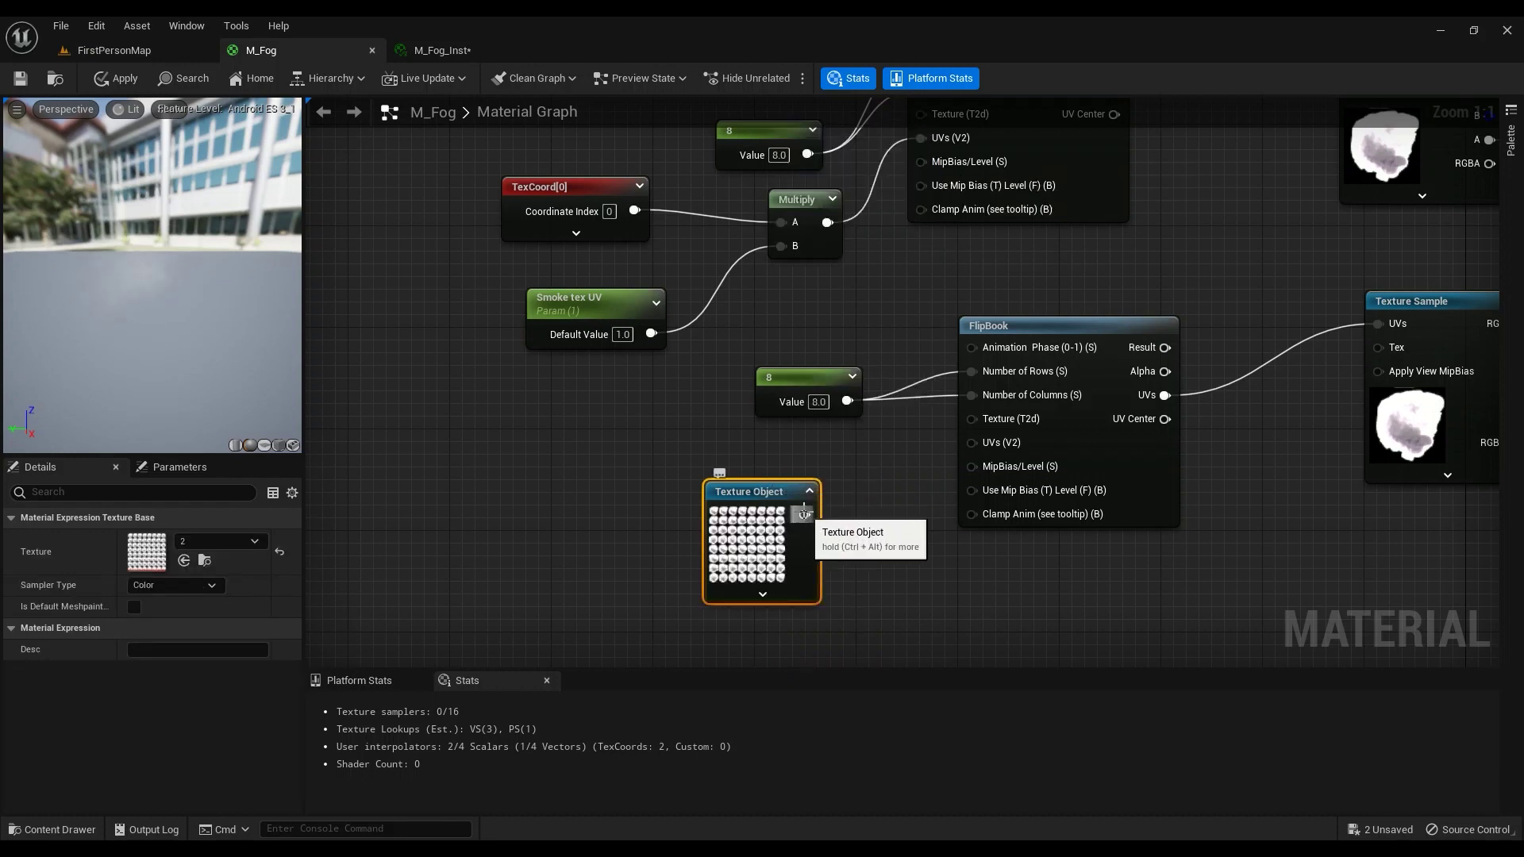
{"action": "left_click_drag", "start_coordinate": [804, 514], "coordinate": [961, 453]}
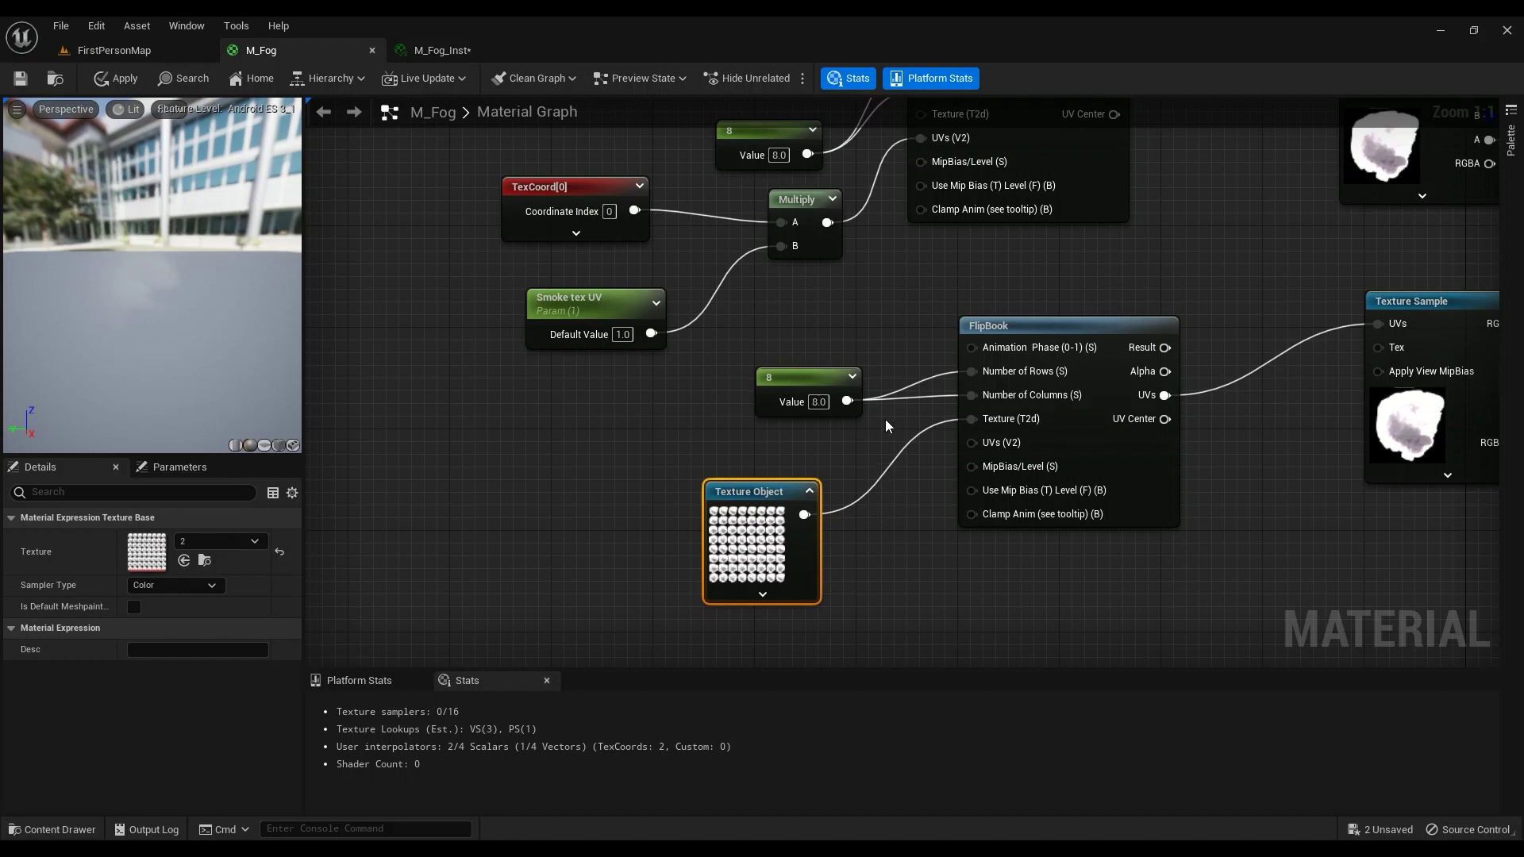
Step: Move the new constant 8 node directly above the Texture Object
{"action": "right_click_drag", "start_coordinate": [895, 392], "coordinate": [990, 588]}
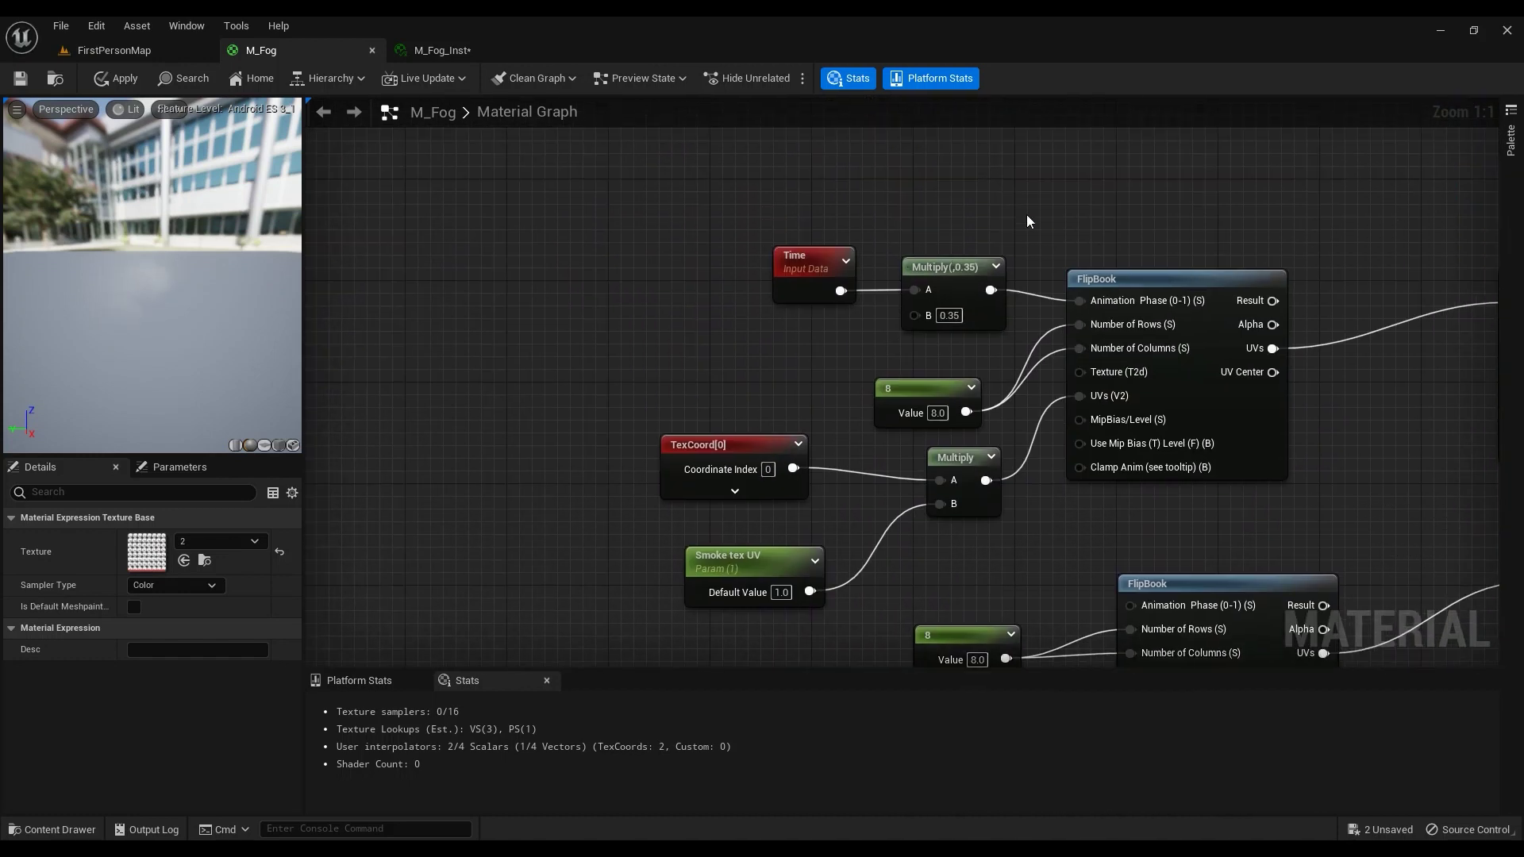
{"action": "left_click_drag", "start_coordinate": [1027, 216], "coordinate": [825, 296]}
{"action": "right_click_drag", "start_coordinate": [969, 588], "coordinate": [977, 344]}
{"action": "left_click_drag", "start_coordinate": [956, 398], "coordinate": [918, 475]}
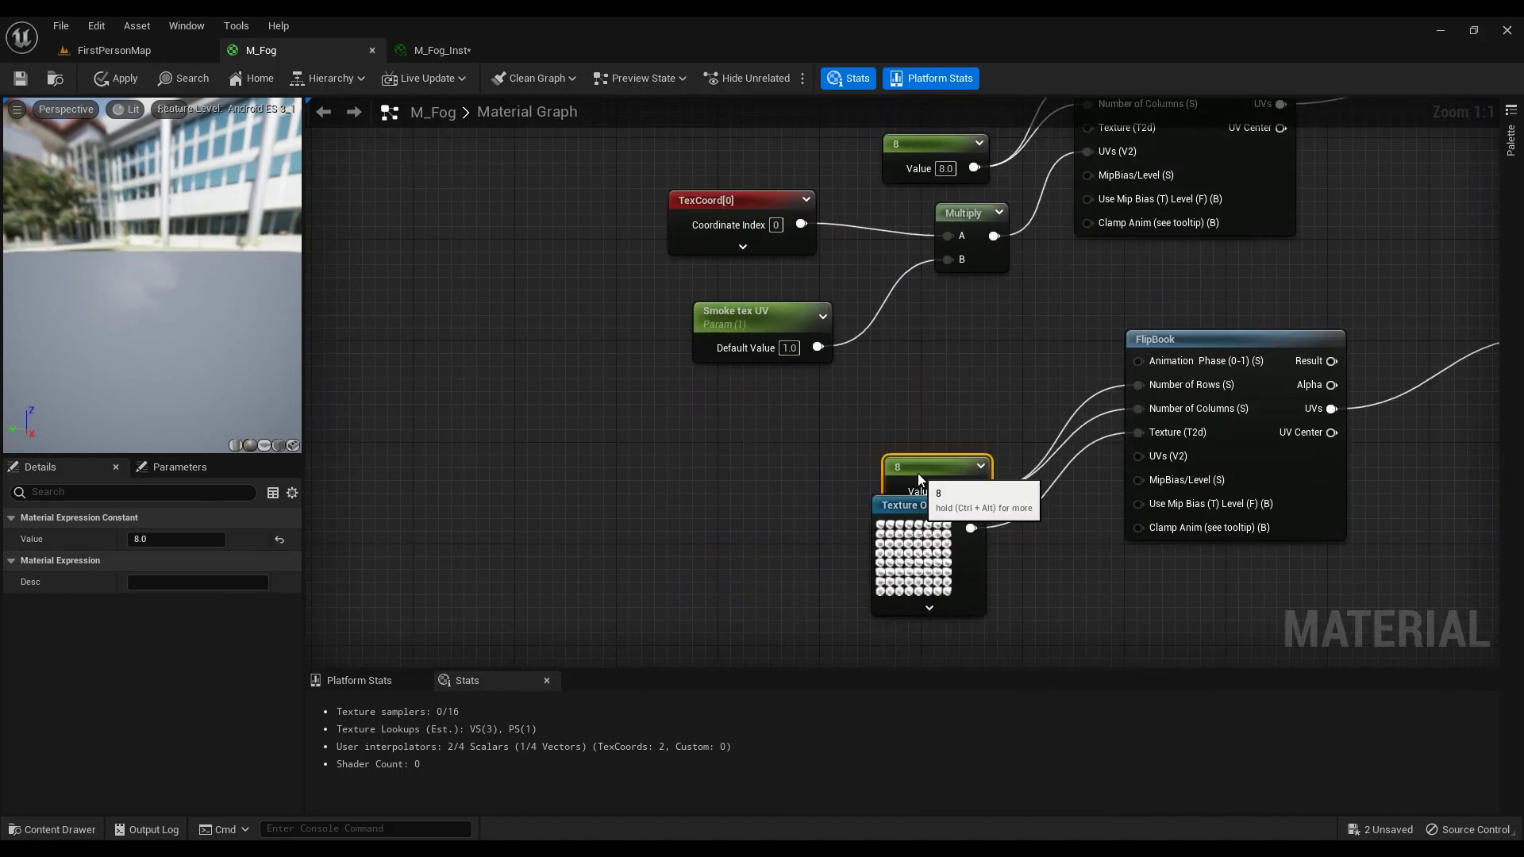
Step: Add a Time node above the new constant and connect it to the new FlipBook's Animation Phase
{"action": "right_click", "coordinate": [885, 375]}
{"action": "type", "text": "ti"}
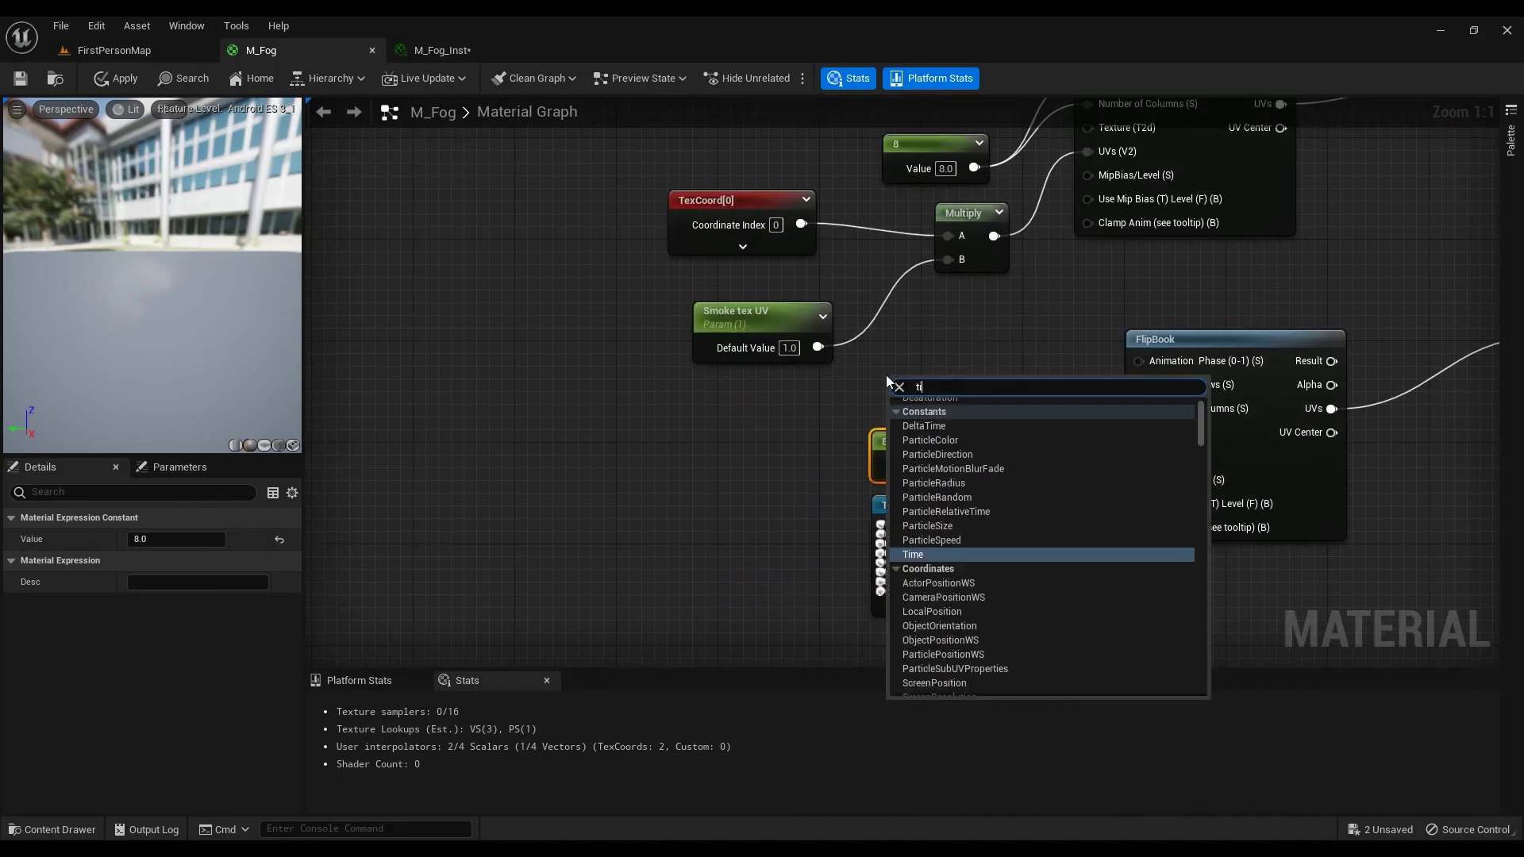
{"action": "type", "text": "me"}
{"action": "key", "text": "Return"}
{"action": "left_click_drag", "start_coordinate": [921, 386], "coordinate": [920, 341]}
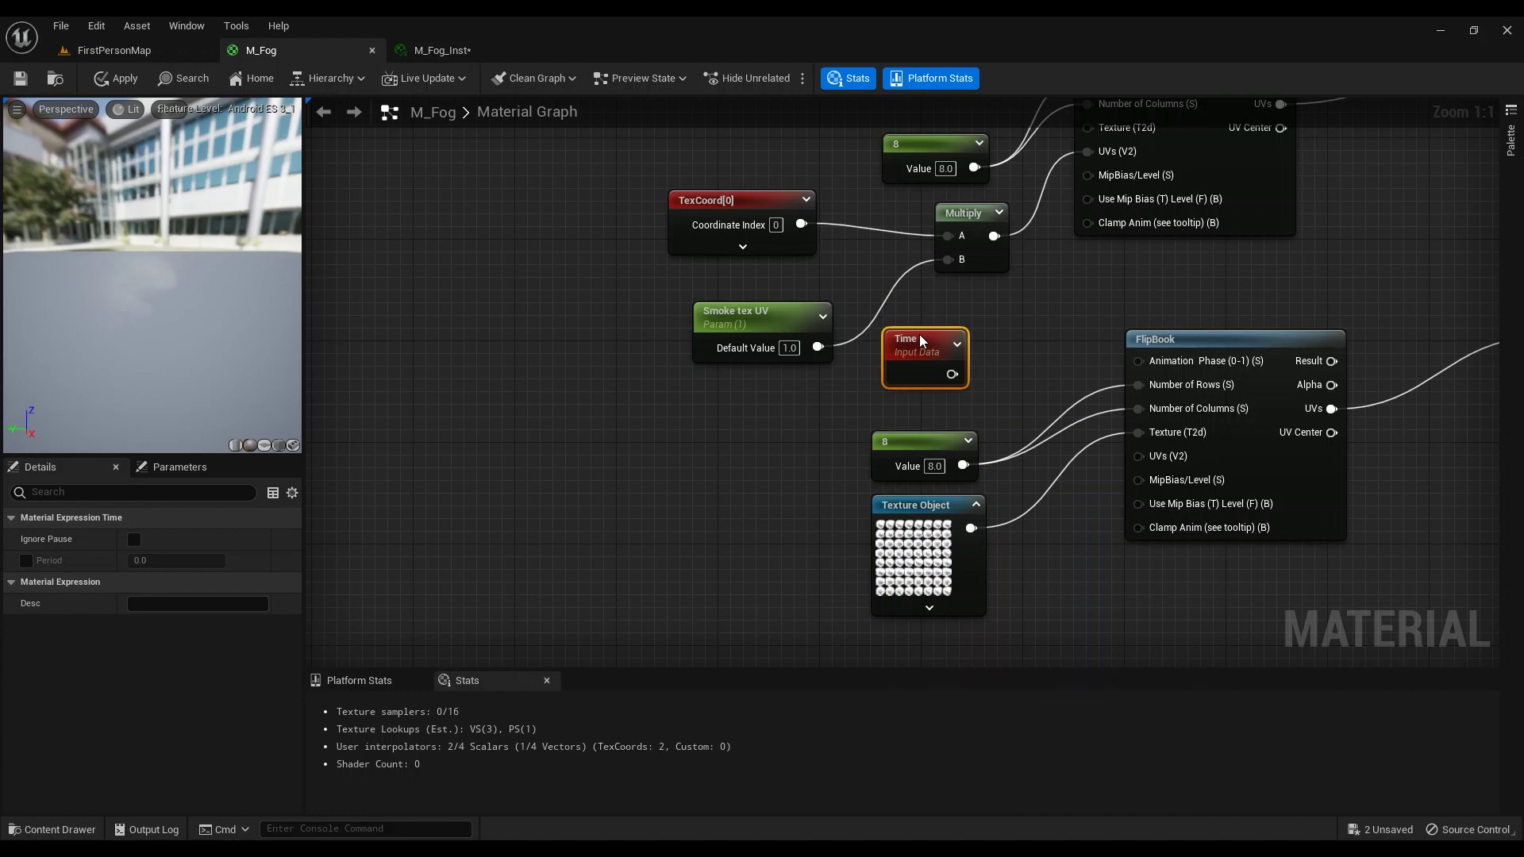
{"action": "right_click_drag", "start_coordinate": [1015, 286], "coordinate": [1006, 466]}
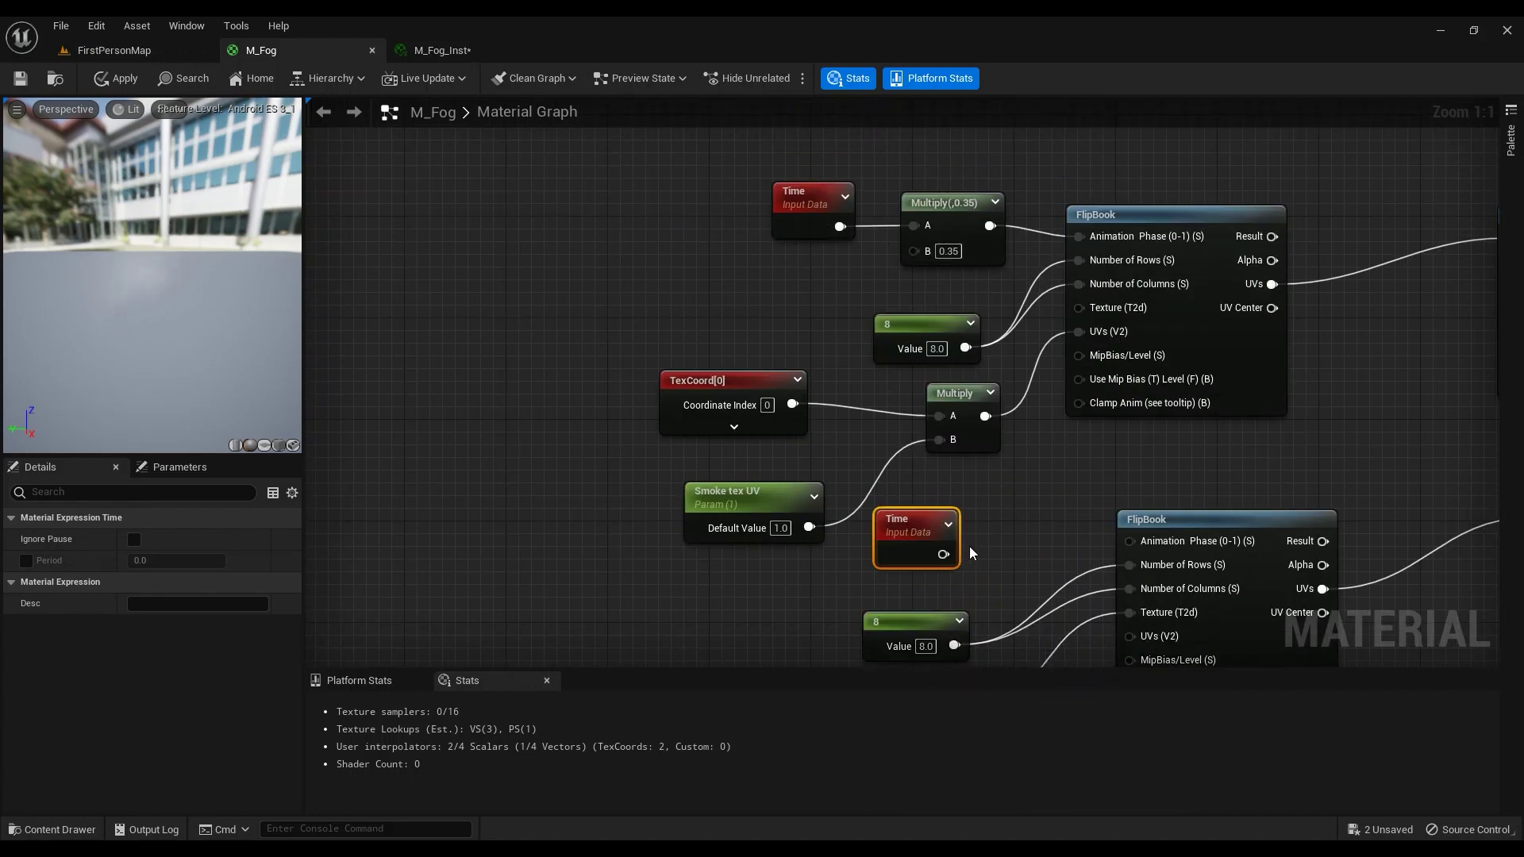
{"action": "right_click_drag", "start_coordinate": [974, 551], "coordinate": [902, 467]}
{"action": "left_click_drag", "start_coordinate": [871, 470], "coordinate": [1059, 457]}
{"action": "right_click_drag", "start_coordinate": [1162, 384], "coordinate": [1010, 289]}
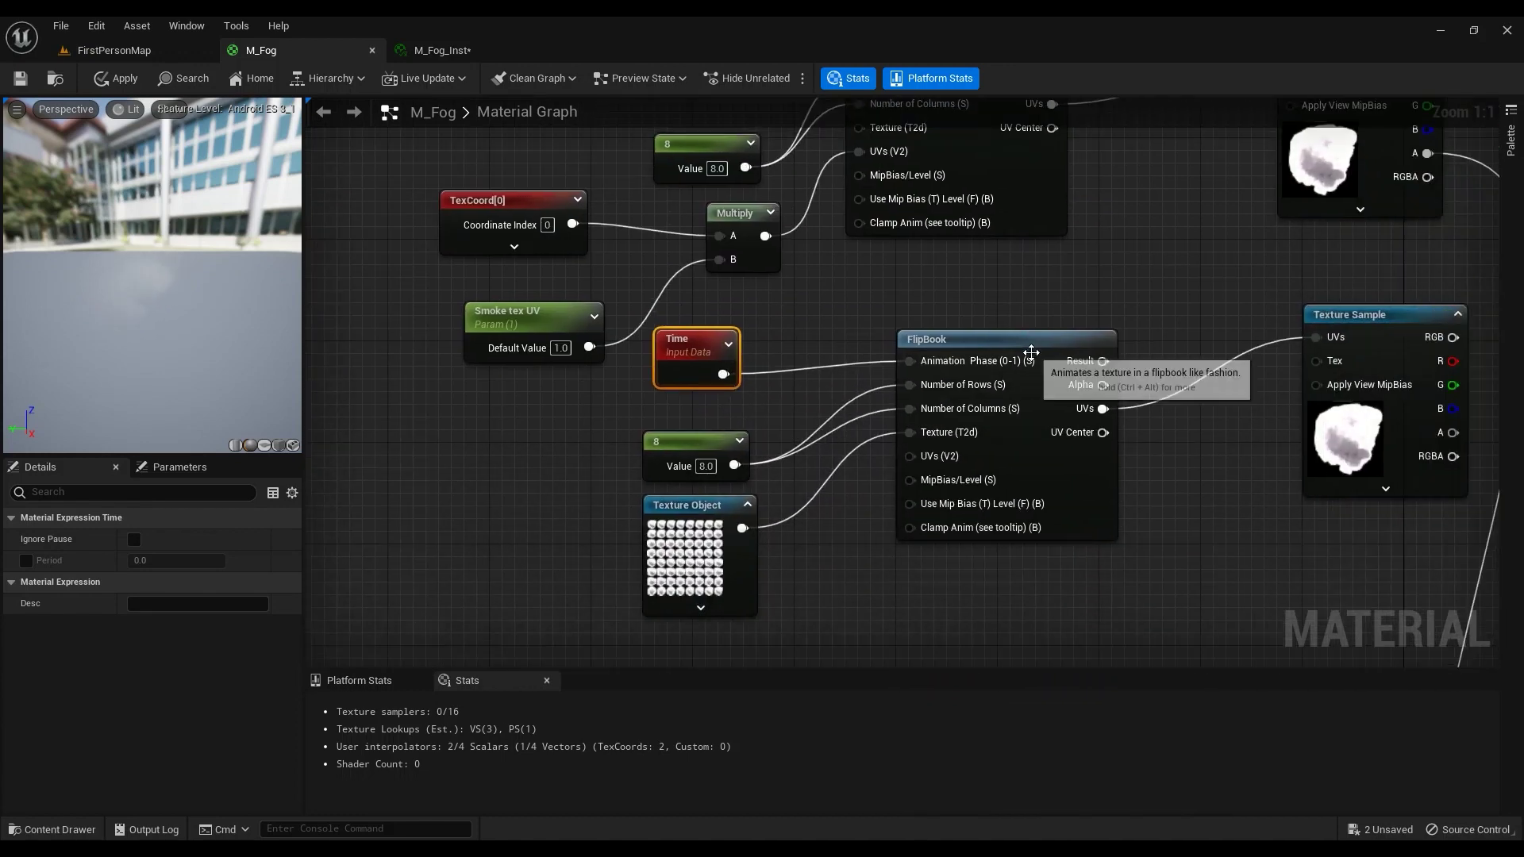
Step: Preview the new FlipBook node on a plane mesh in the material preview
{"action": "right_click", "coordinate": [1030, 351]}
{"action": "left_click", "coordinate": [1106, 392]}
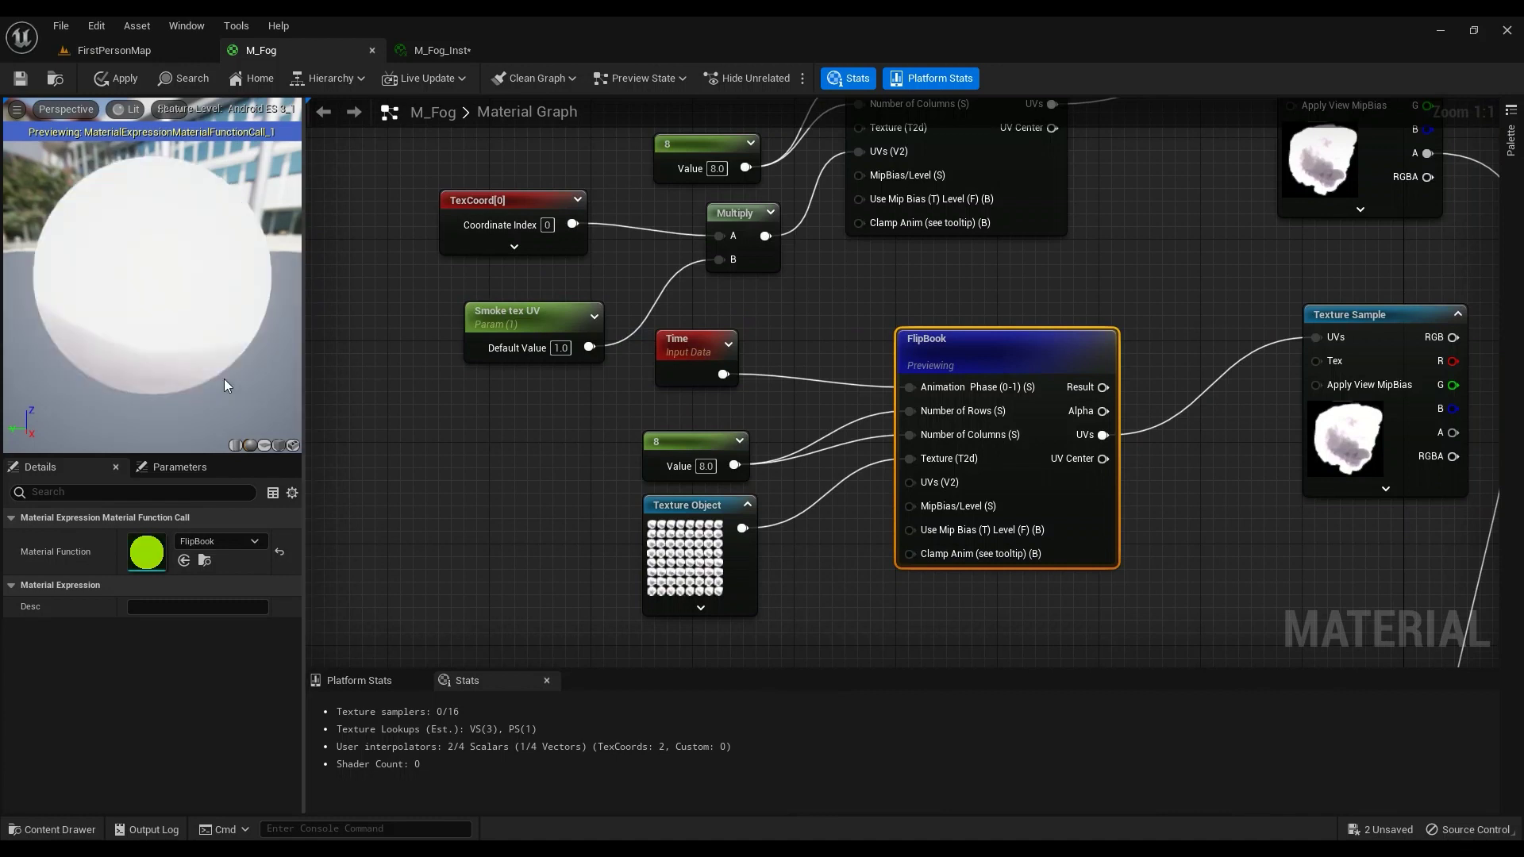
{"action": "left_click", "coordinate": [268, 442]}
{"action": "left_click_drag", "start_coordinate": [197, 321], "coordinate": [173, 341]}
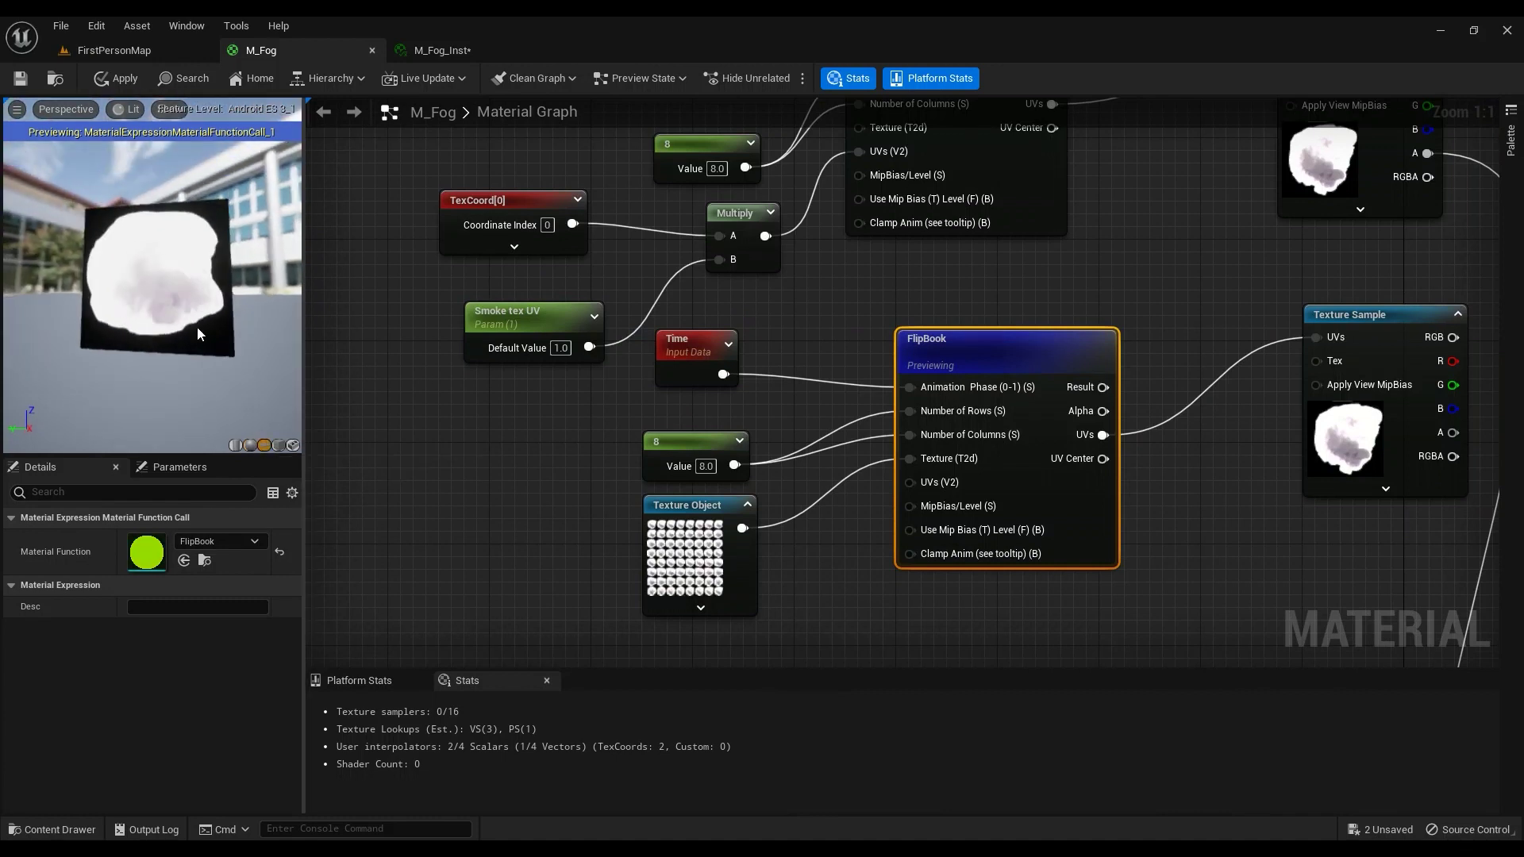
Step: Insert a Multiply node between the new Time node and the FlipBook's Animation Phase, trying 0.3 for B before setting it to 0.5
{"action": "left_click", "coordinate": [765, 362]}
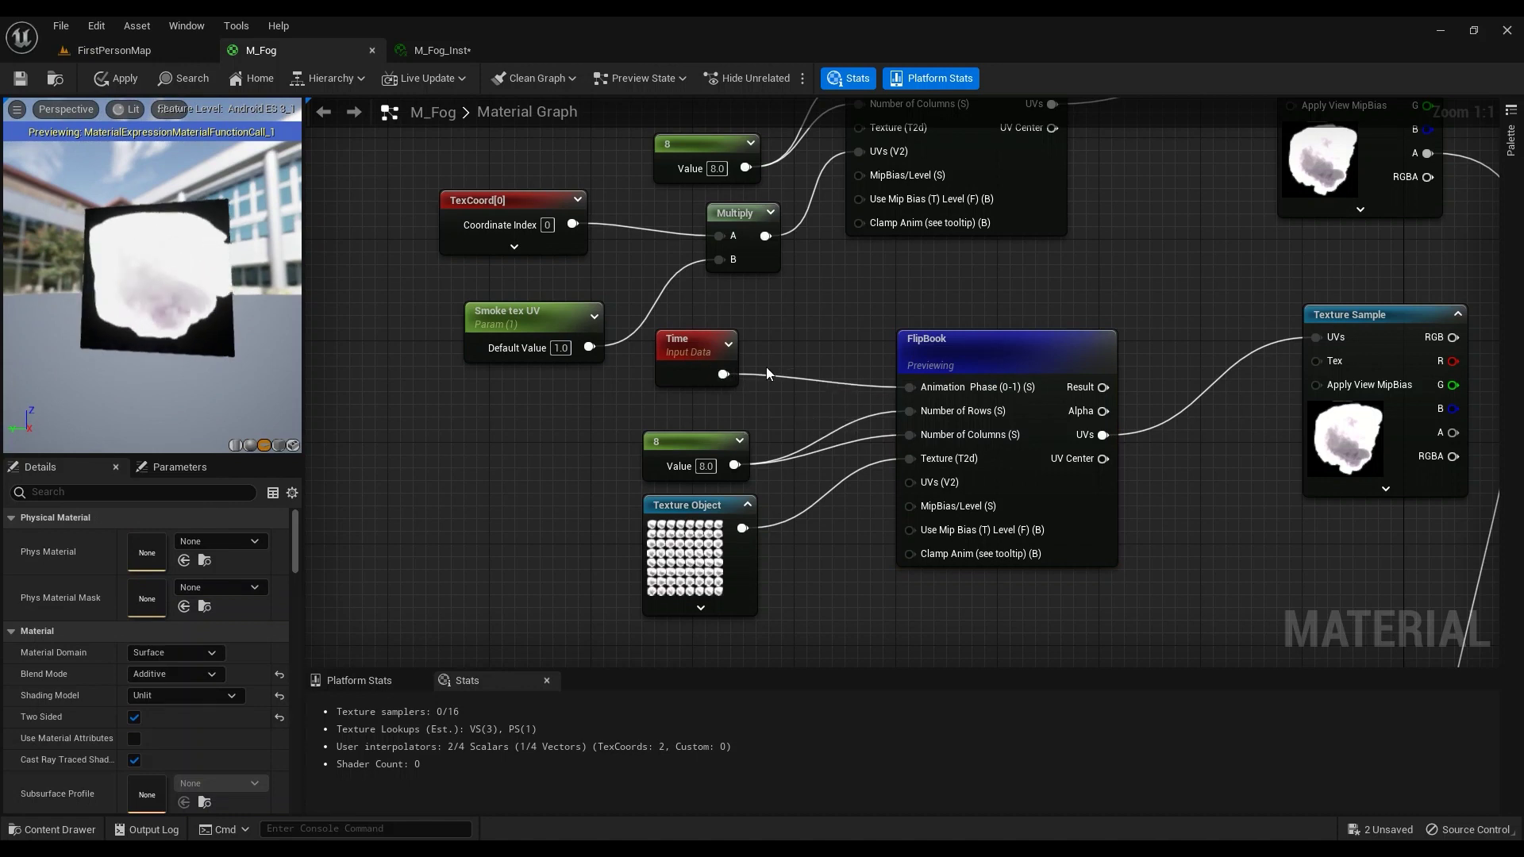
{"action": "left_click", "coordinate": [765, 366]}
{"action": "left_click_drag", "start_coordinate": [782, 404], "coordinate": [910, 388]}
{"action": "left_click_drag", "start_coordinate": [802, 377], "coordinate": [803, 352]}
{"action": "type", "text": "0.3"}
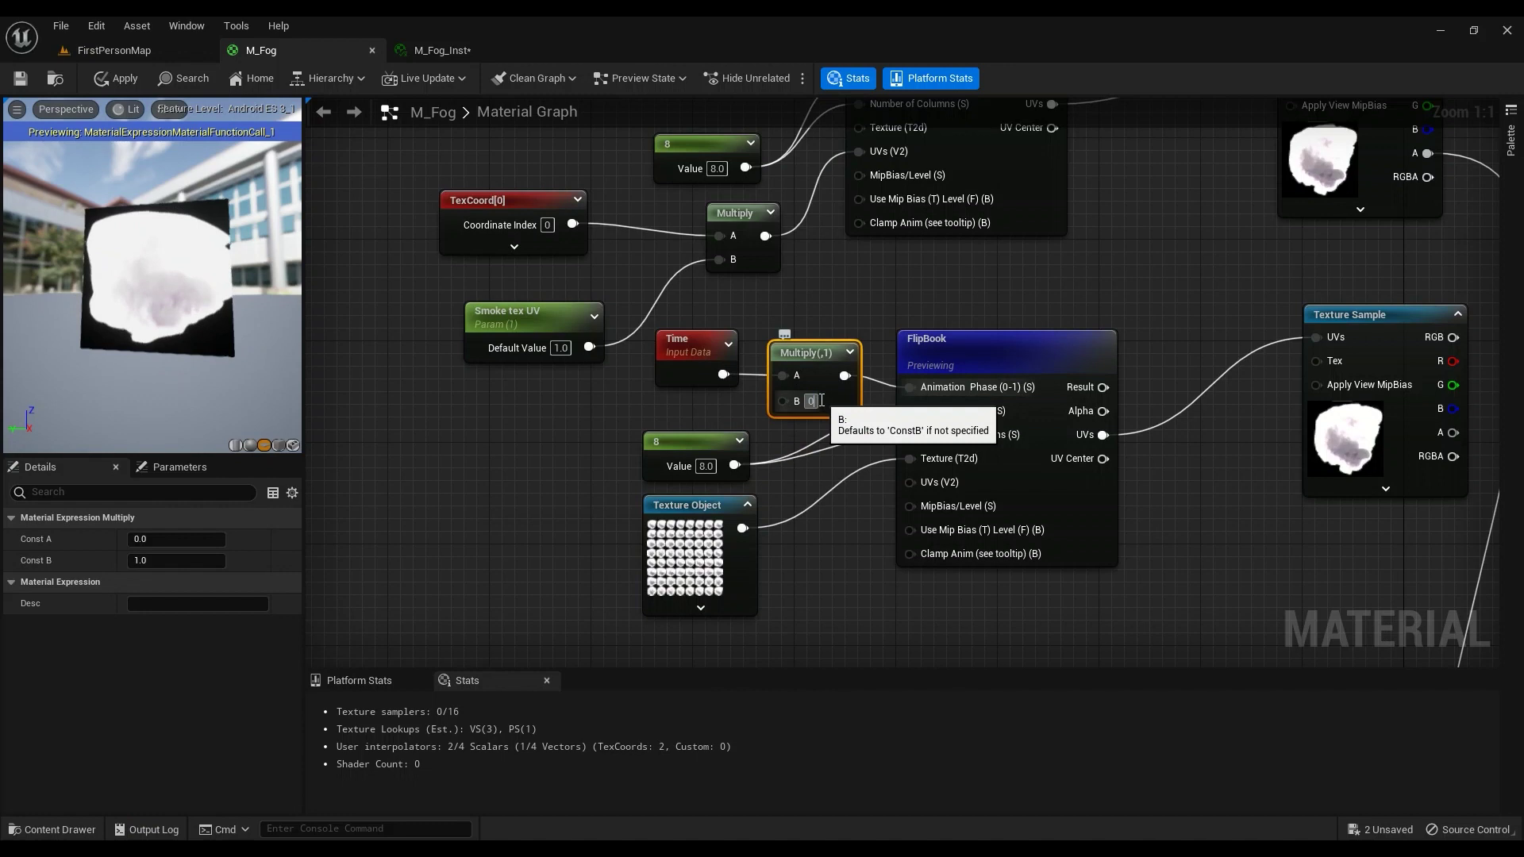
{"action": "key", "text": "Return"}
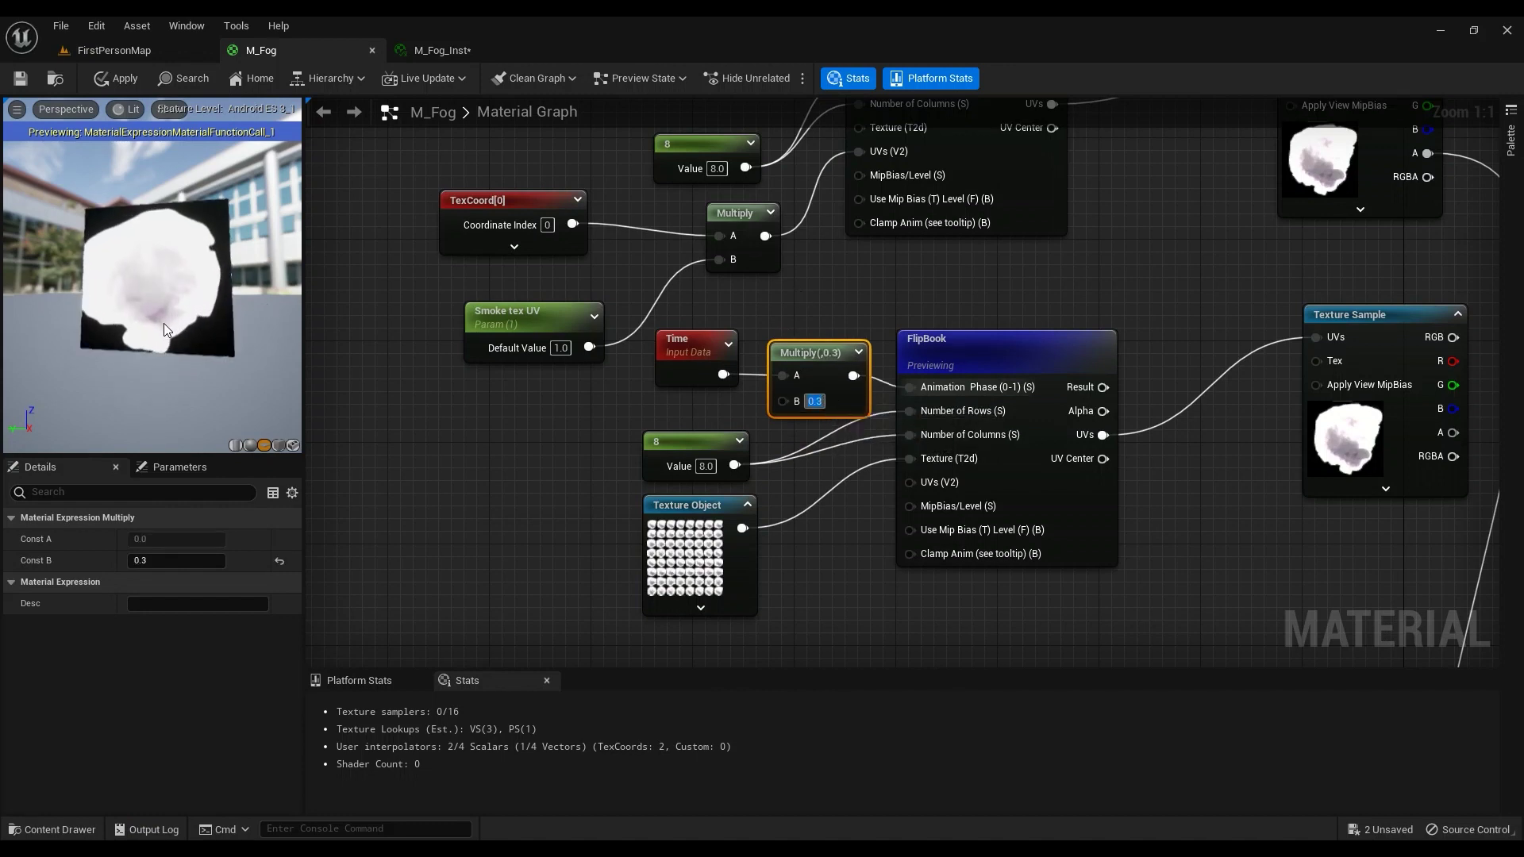
{"action": "type", "text": "0.5"}
{"action": "key", "text": "Return"}
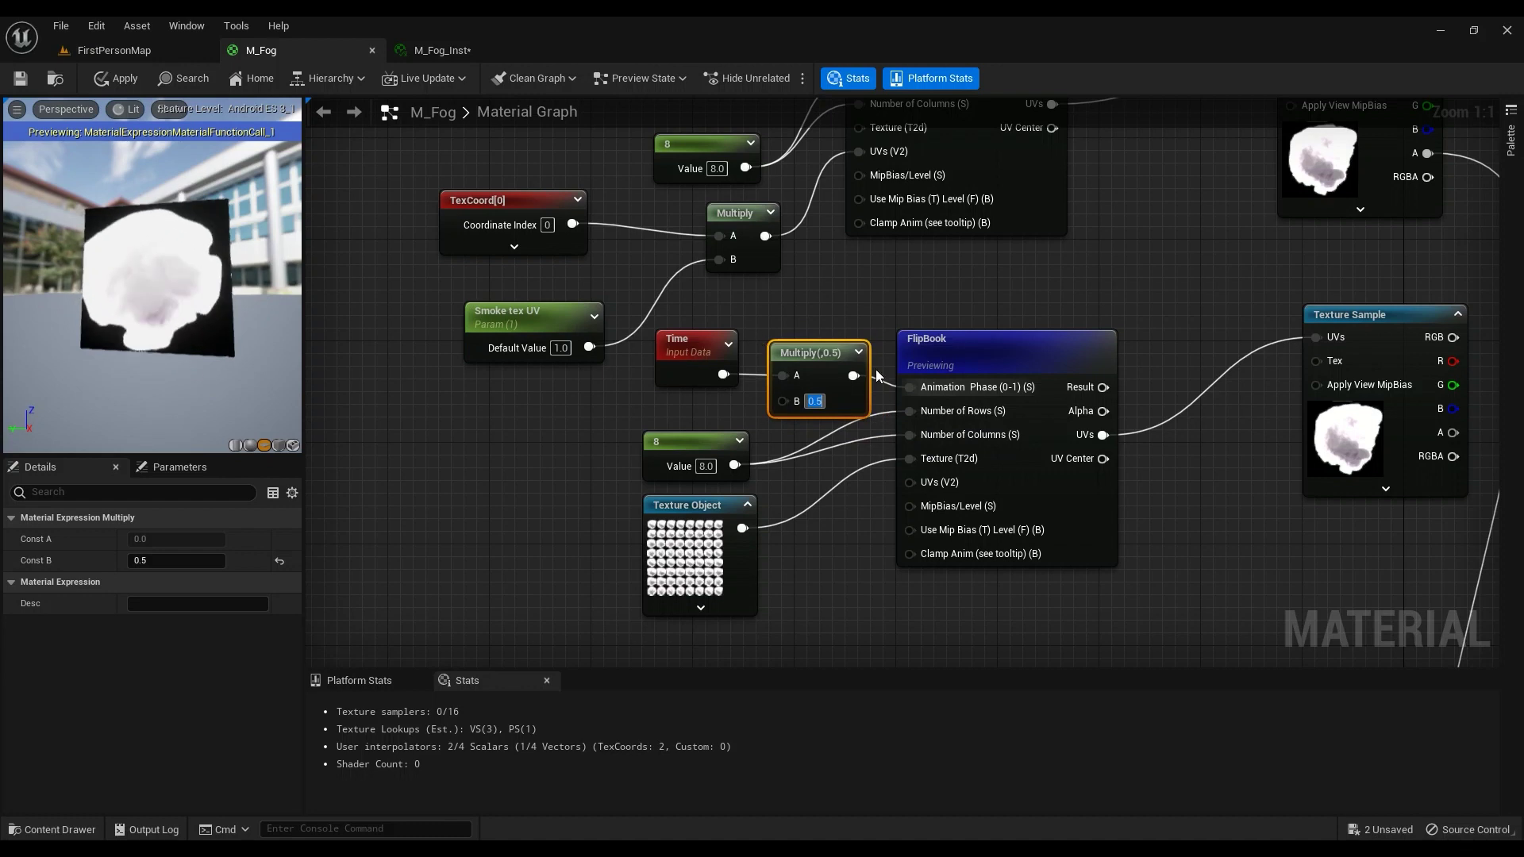
Step: Preview the new Texture Sample node driven by the rebuilt FlipBook
{"action": "right_click_drag", "start_coordinate": [947, 294], "coordinate": [832, 266]}
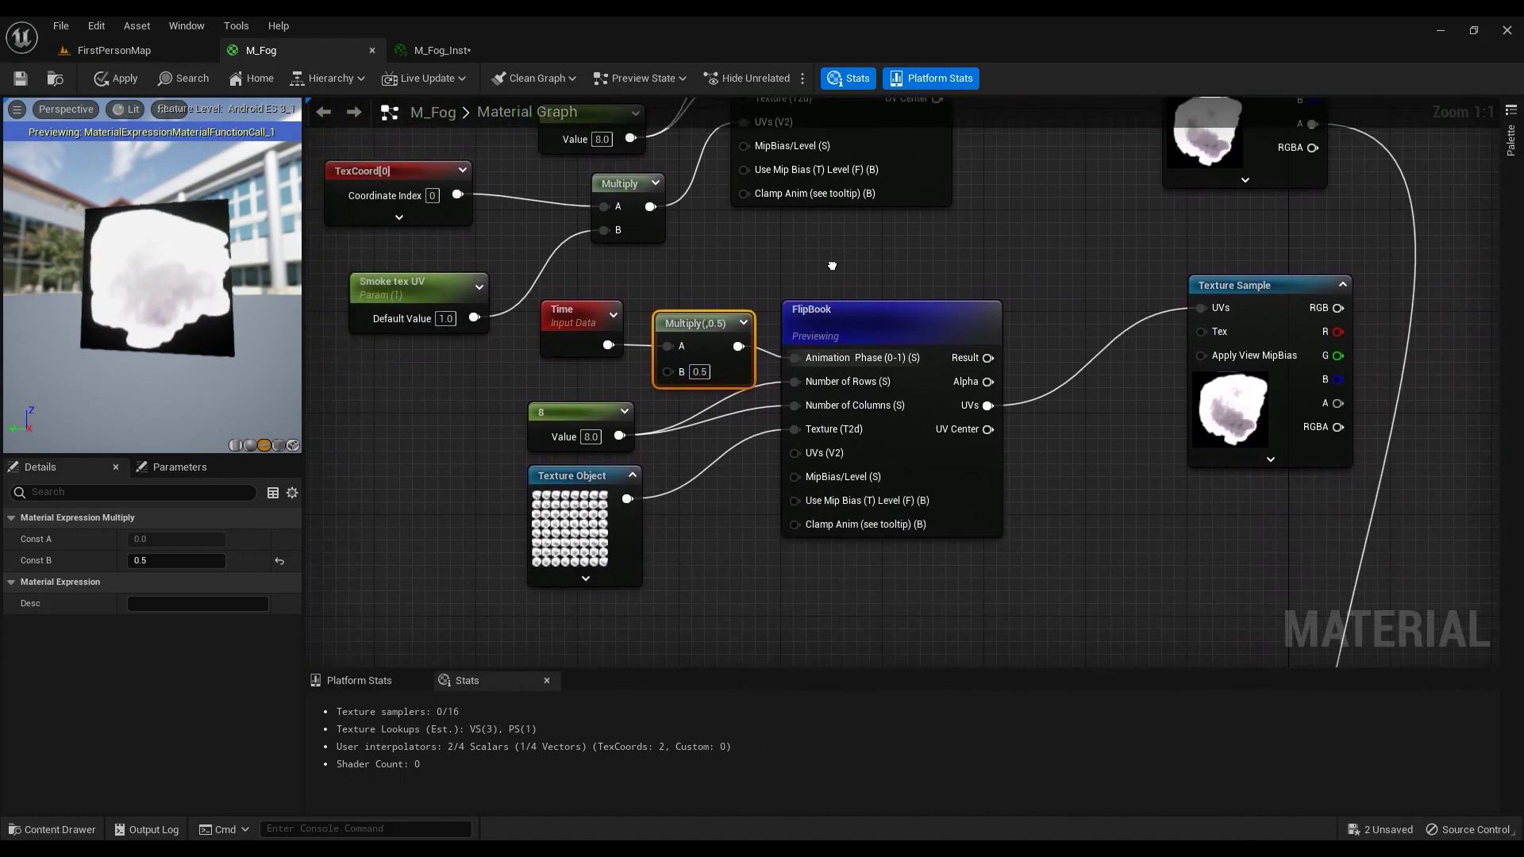
{"action": "right_click", "coordinate": [1273, 287]}
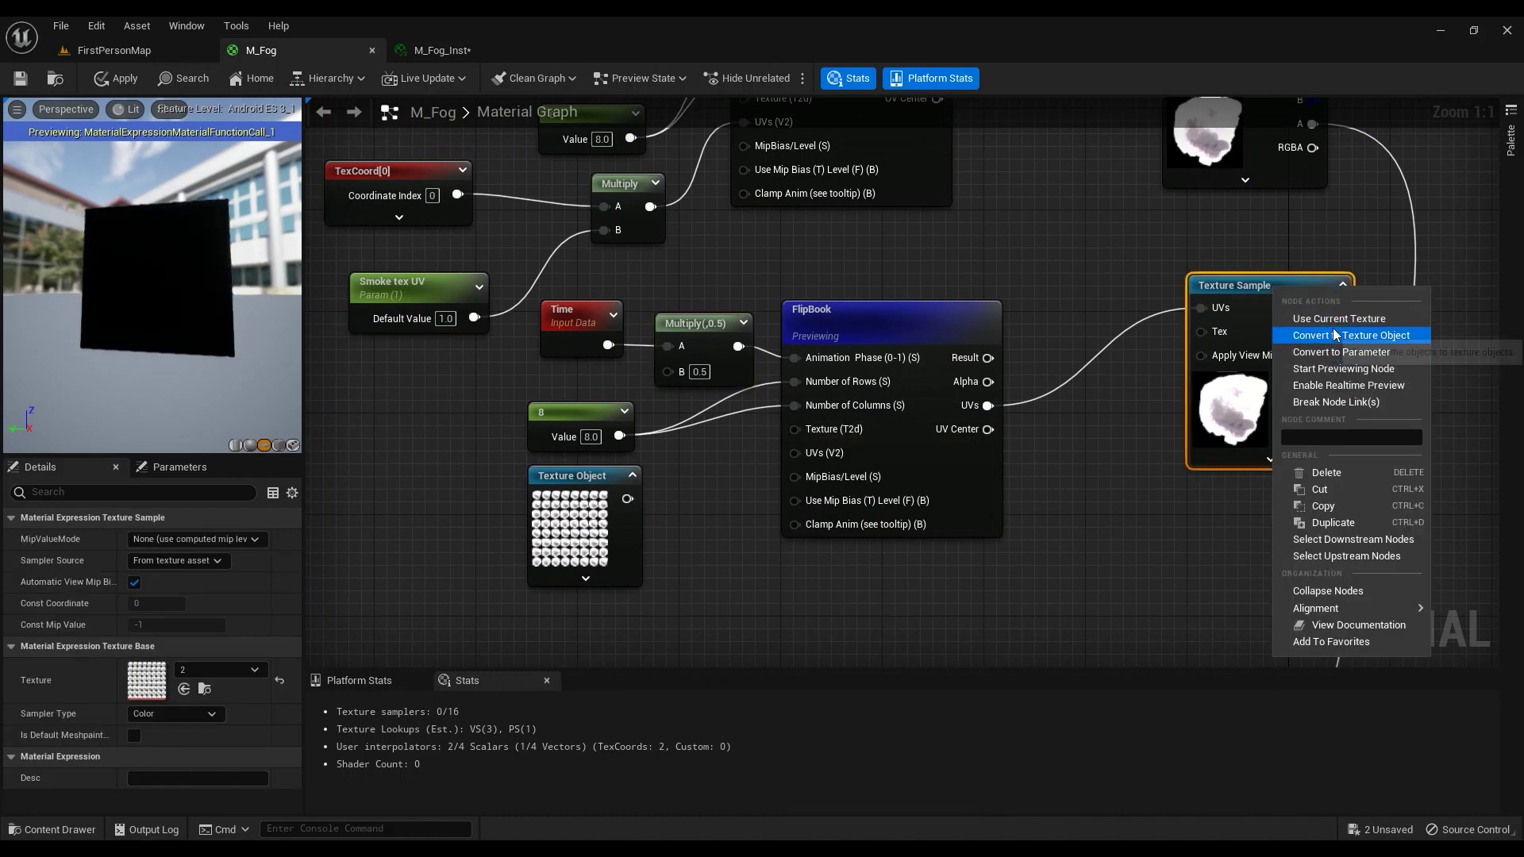
{"action": "left_click", "coordinate": [1341, 368]}
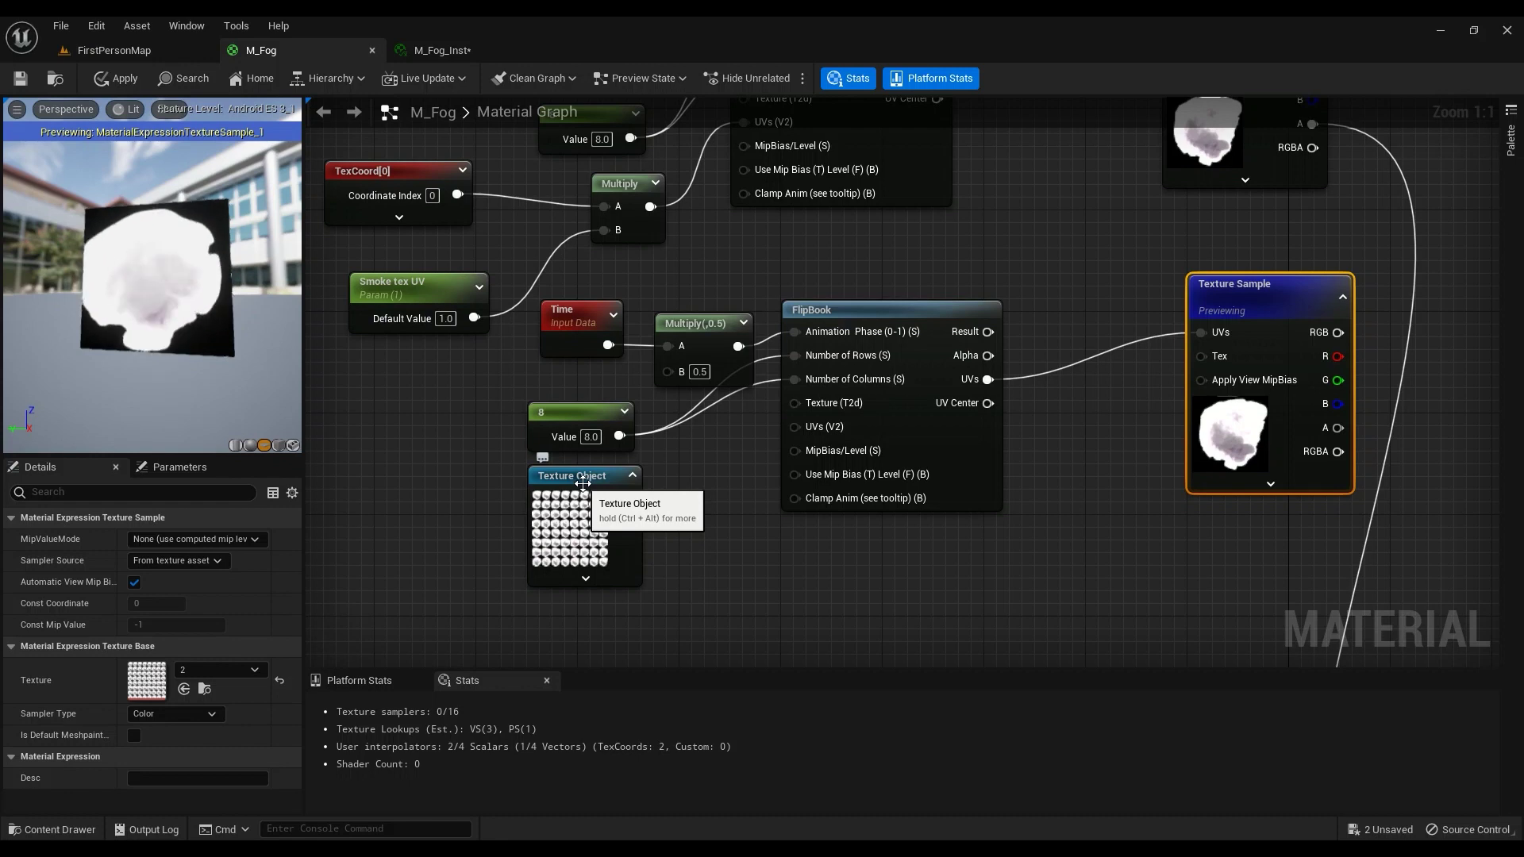
Step: Delete the rebuilt demonstration FlipBook branch, from the Time and Texture Object nodes through its Texture Sample
{"action": "left_click_drag", "start_coordinate": [1285, 257], "coordinate": [559, 520]}
{"action": "key", "text": "Delete"}
{"action": "scroll", "coordinate": [770, 501], "scroll_direction": "down", "scroll_amount": 3}
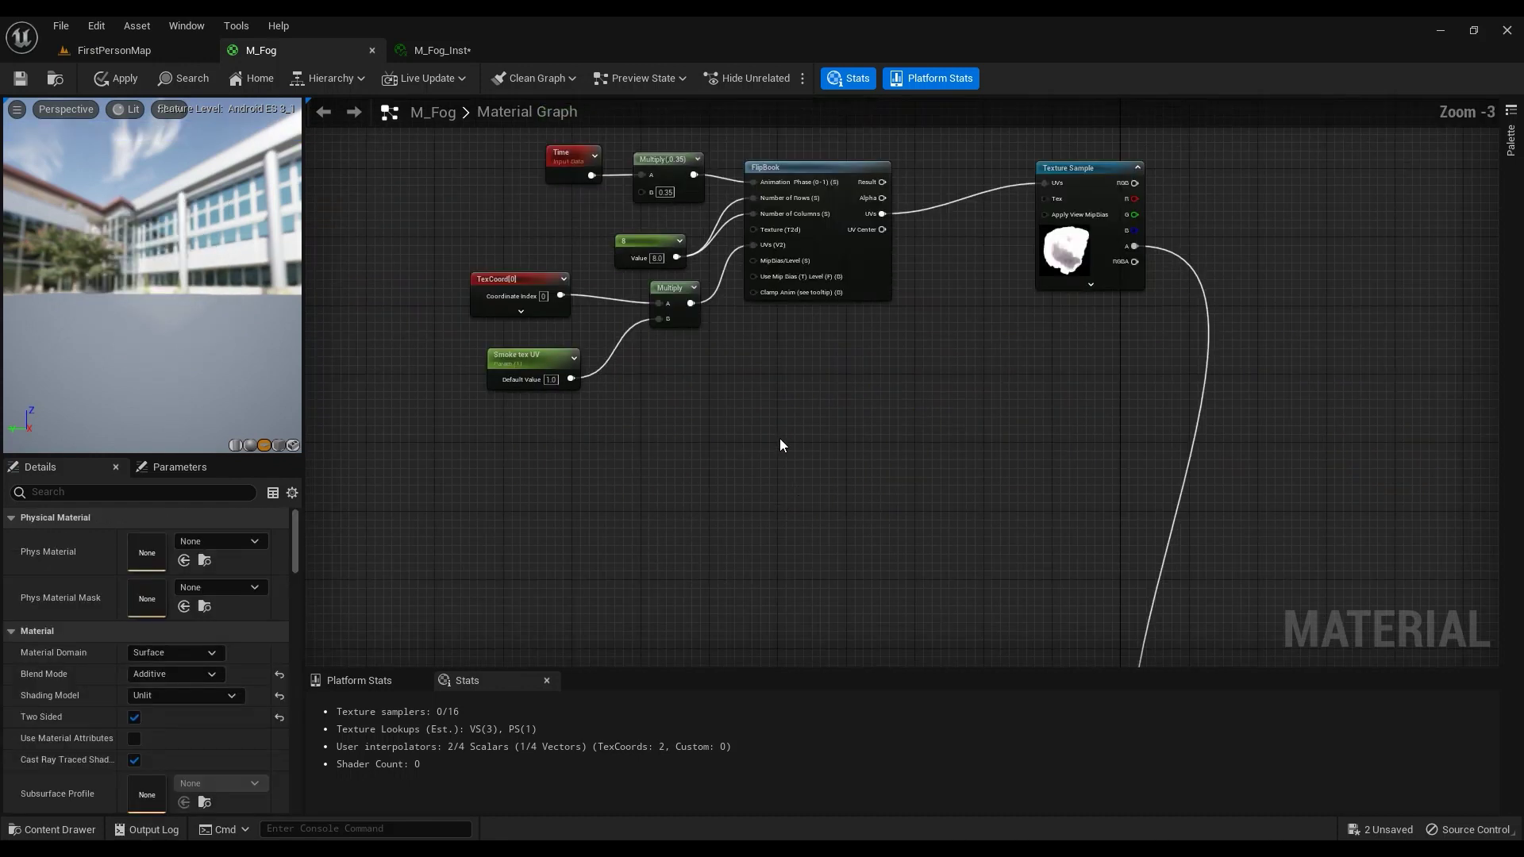
Step: Apply the M_Fog changes and check the fog sphere in FirstPersonMap before returning to the material graph
{"action": "left_click", "coordinate": [110, 78]}
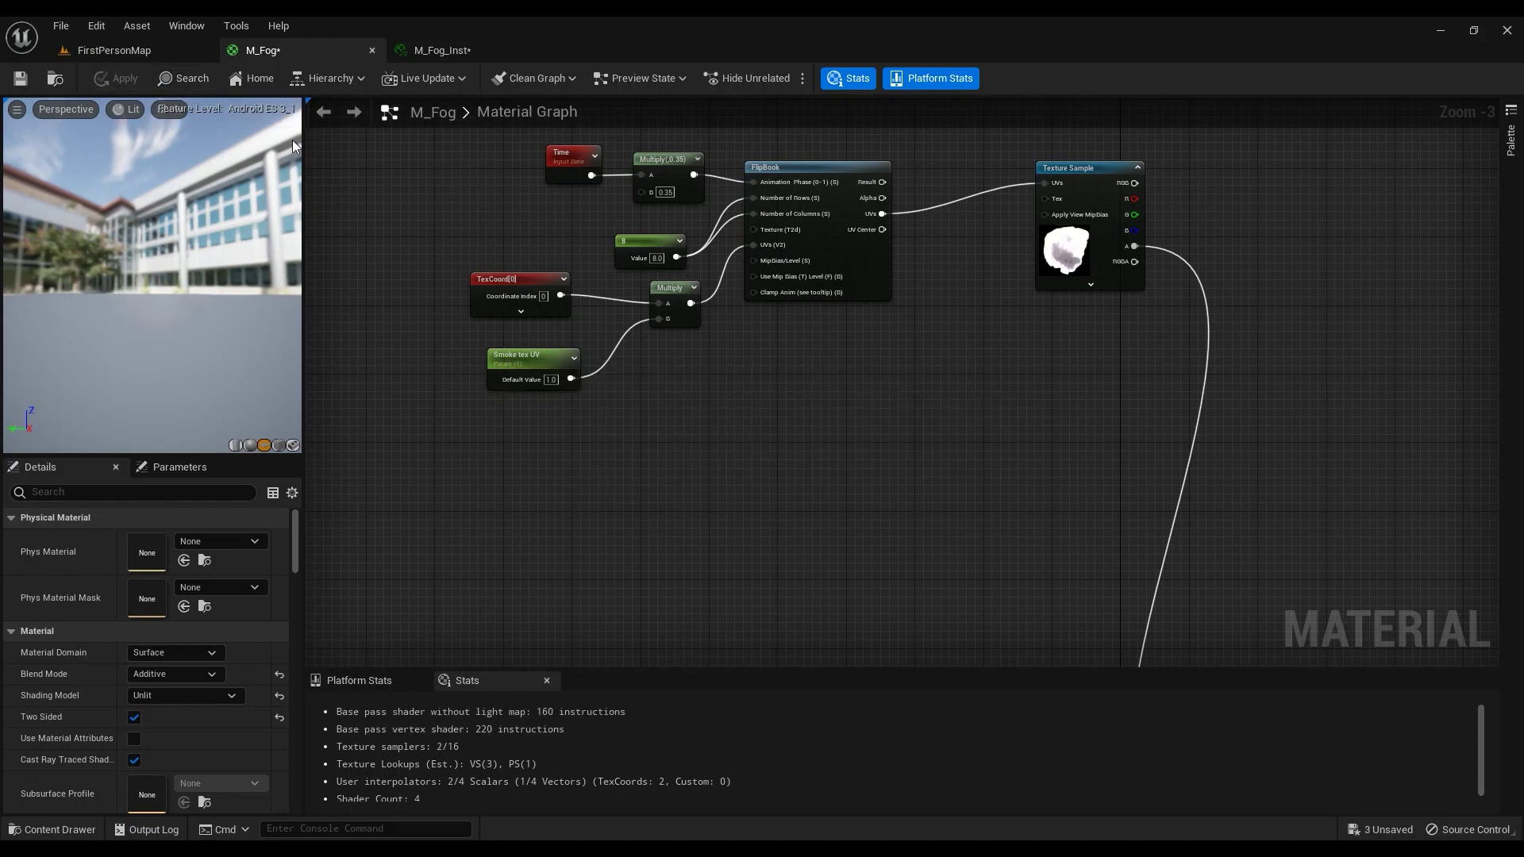
{"action": "left_click", "coordinate": [119, 49]}
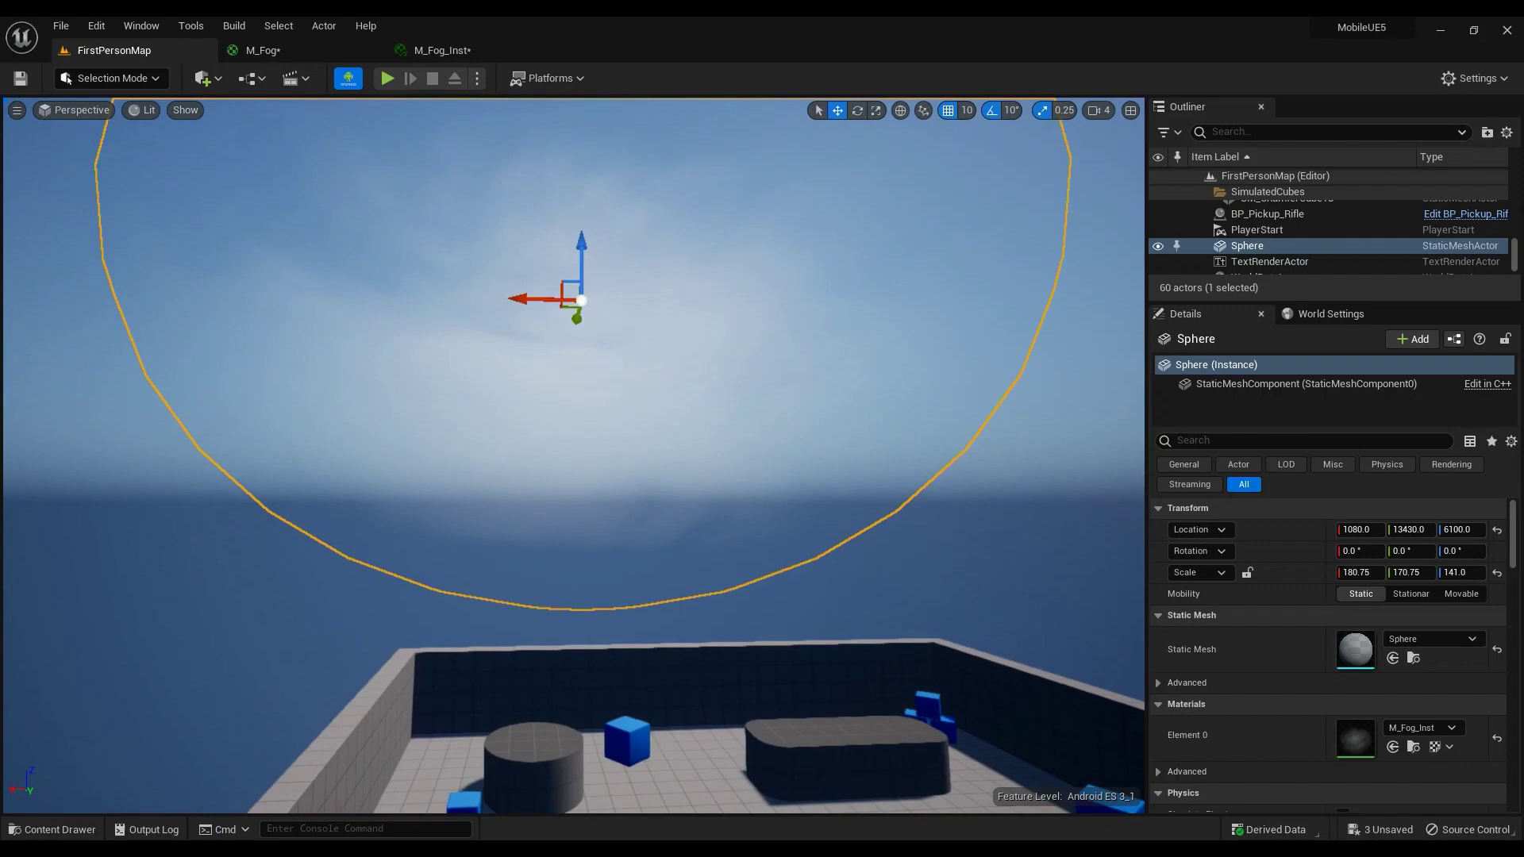
{"action": "left_click", "coordinate": [297, 51]}
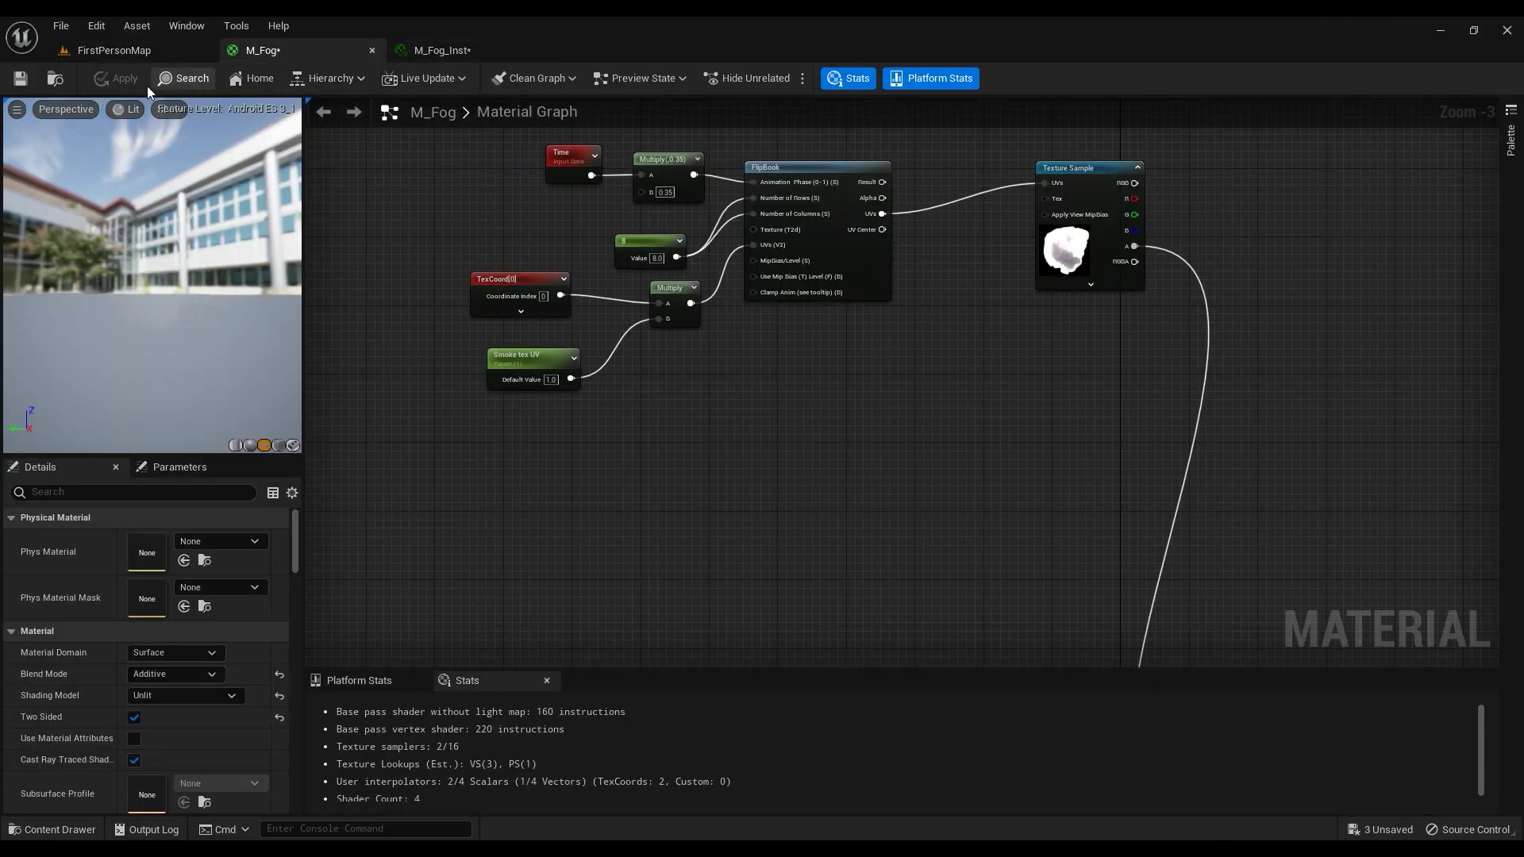
Step: Locate M_Fog in the StarterContent Materials folder and open its material instance M_Fog_Inst
{"action": "left_click", "coordinate": [55, 79]}
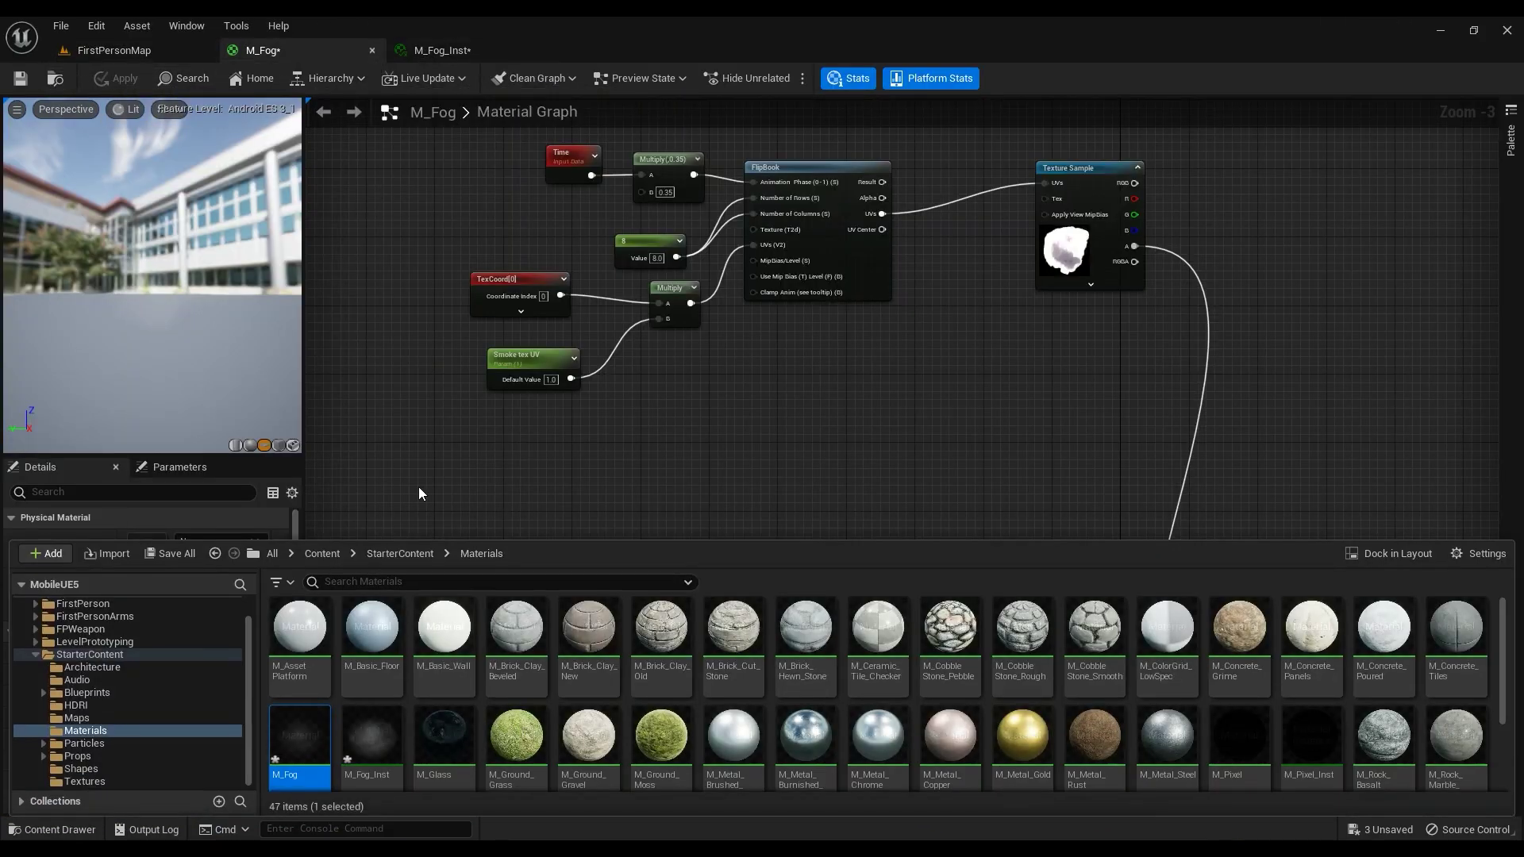
{"action": "right_click", "coordinate": [303, 717]}
{"action": "left_click", "coordinate": [378, 753]}
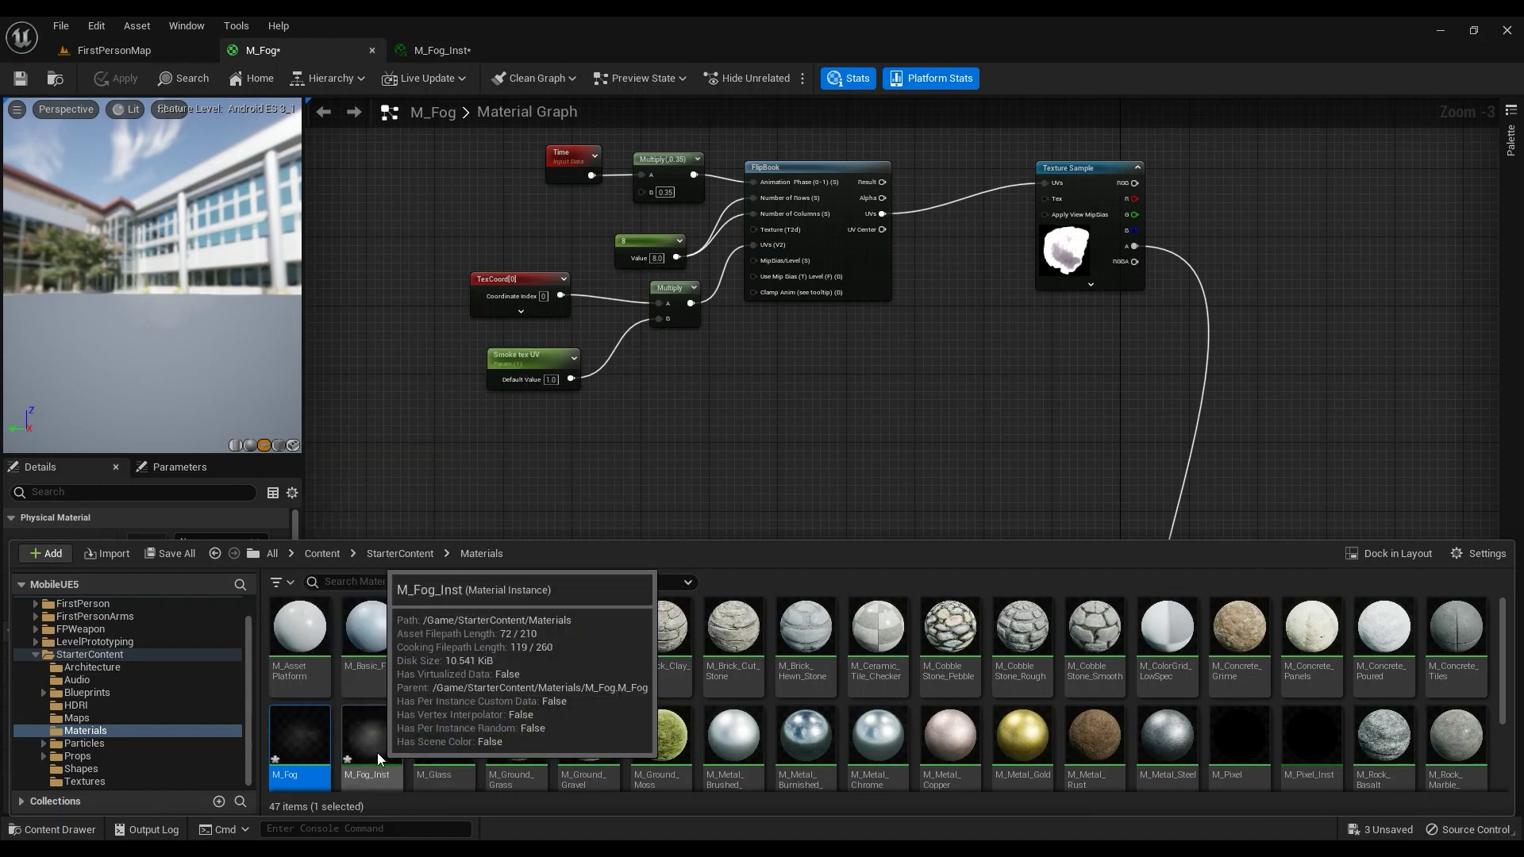
{"action": "double_click", "coordinate": [382, 738]}
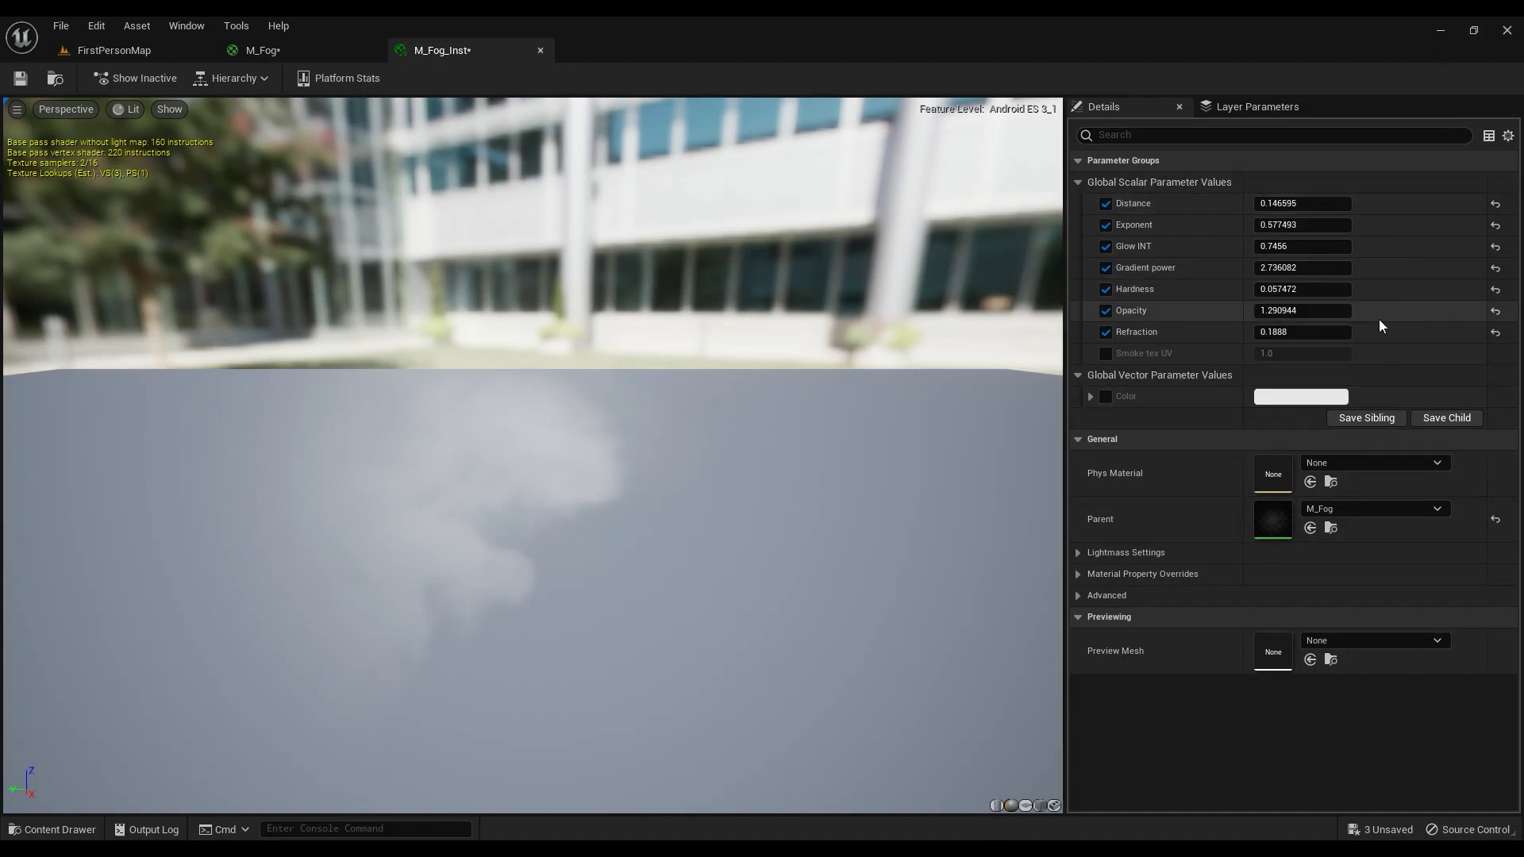
Step: Duplicate the fog sphere in FirstPersonMap, placing the copy at X -11180 and rotating it about 100° around Z
{"action": "left_click", "coordinate": [118, 50]}
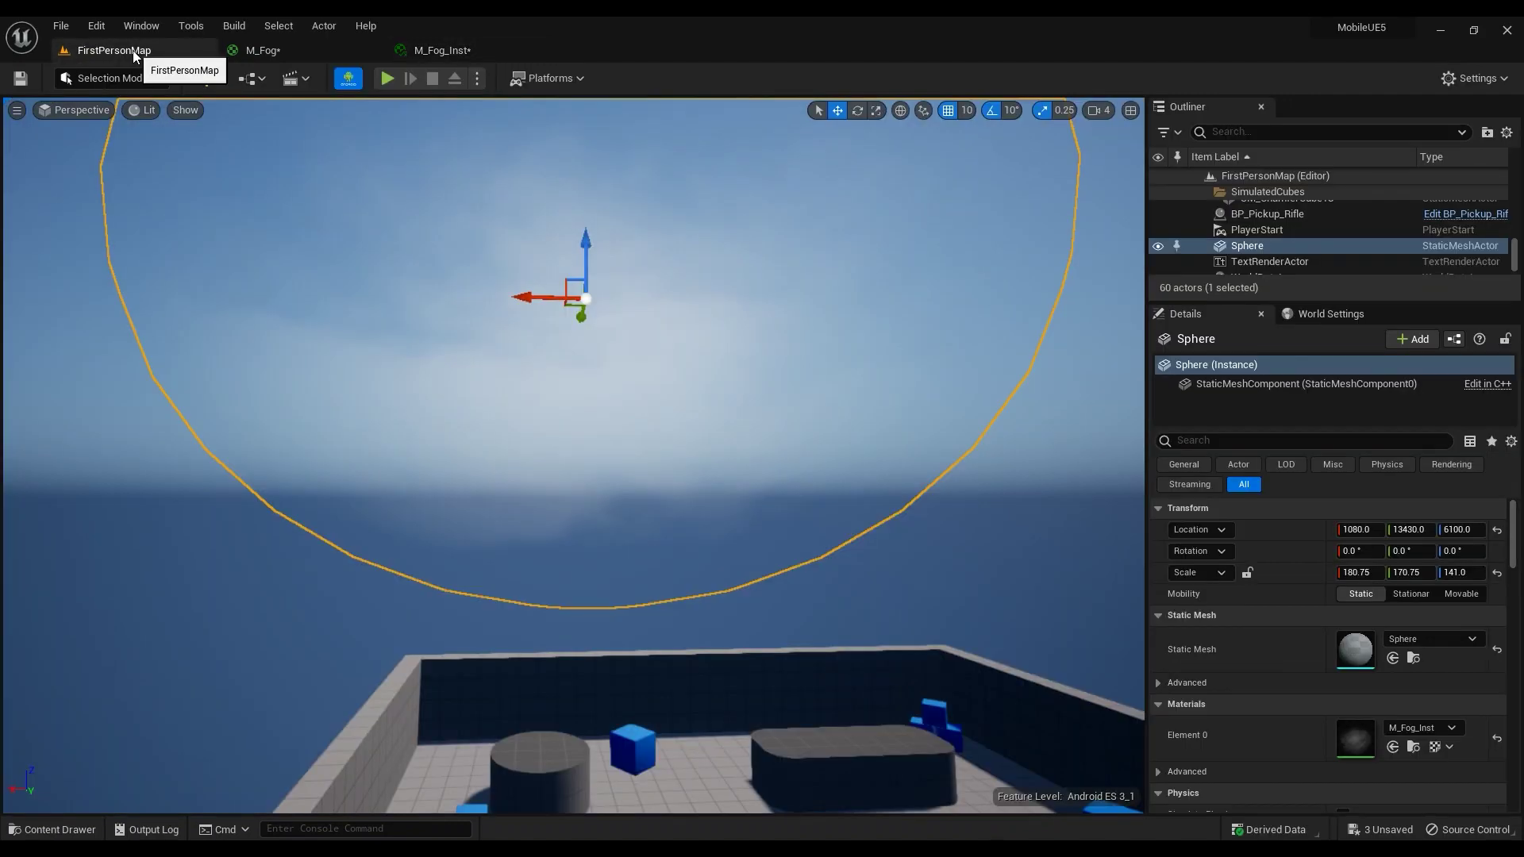
{"action": "mouse_move", "coordinate": [608, 344]}
{"action": "right_mouse_down"}
{"action": "mouse_move", "coordinate": [464, 282]}
{"action": "mouse_move", "coordinate": [562, 326]}
{"action": "mouse_move", "coordinate": [544, 358]}
{"action": "mouse_move", "coordinate": [612, 347]}
{"action": "right_mouse_up"}
{"action": "key", "text": "w"}
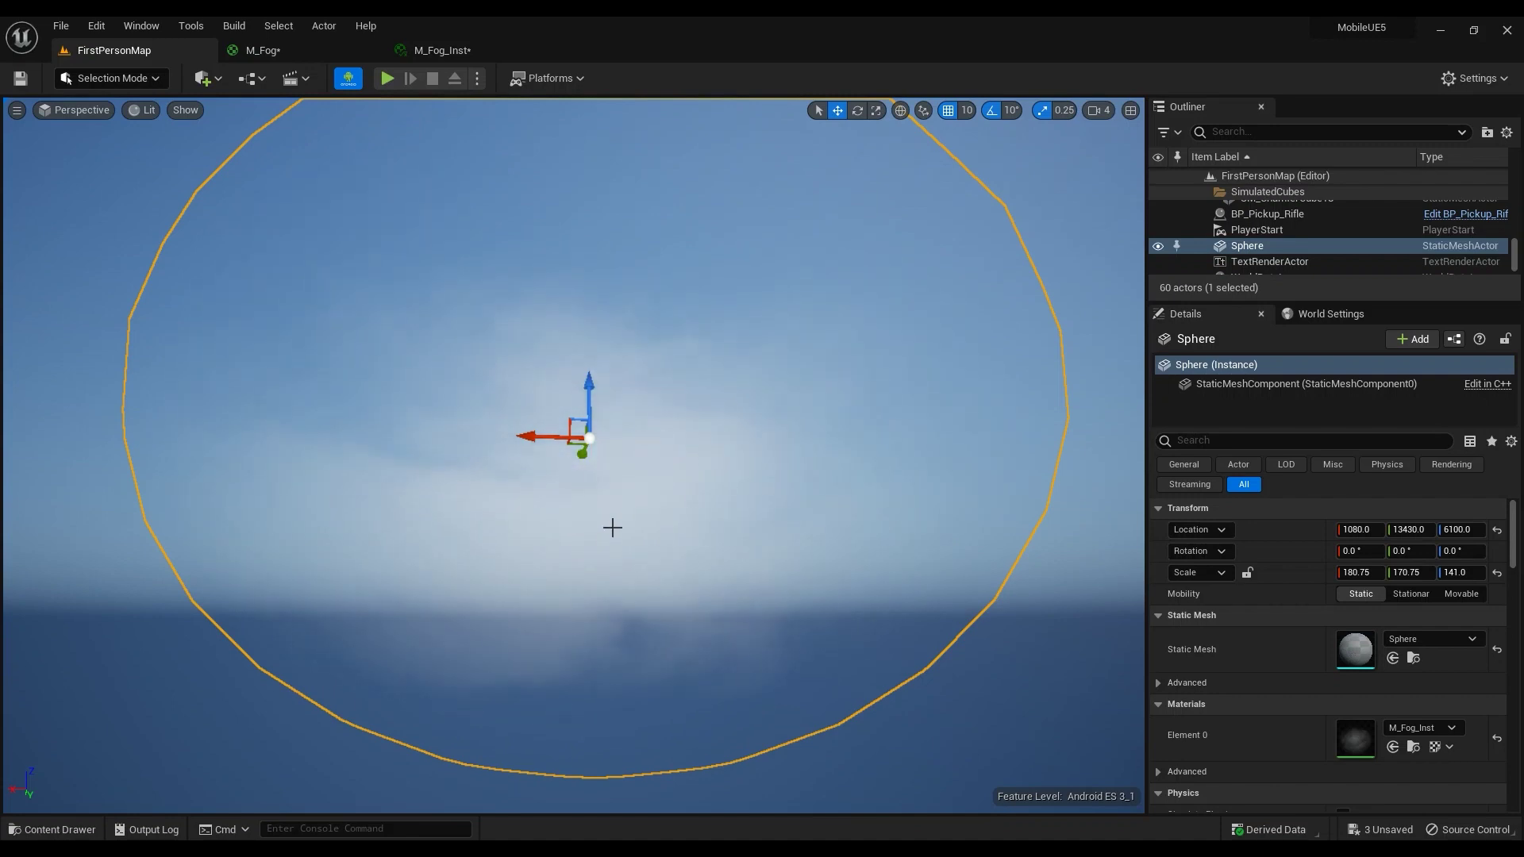
{"action": "mouse_move", "coordinate": [582, 453]}
{"action": "right_mouse_down"}
{"action": "mouse_move", "coordinate": [760, 439]}
{"action": "mouse_move", "coordinate": [592, 450]}
{"action": "right_mouse_up"}
{"action": "left_click_drag", "start_coordinate": [504, 438], "coordinate": [874, 487], "text": "alt"}
{"action": "key", "text": "e"}
{"action": "mouse_move", "coordinate": [873, 486]}
{"action": "right_mouse_down"}
{"action": "mouse_move", "coordinate": [758, 520]}
{"action": "mouse_move", "coordinate": [936, 555]}
{"action": "mouse_move", "coordinate": [870, 486]}
{"action": "right_mouse_up"}
{"action": "left_click_drag", "start_coordinate": [741, 408], "coordinate": [669, 439]}
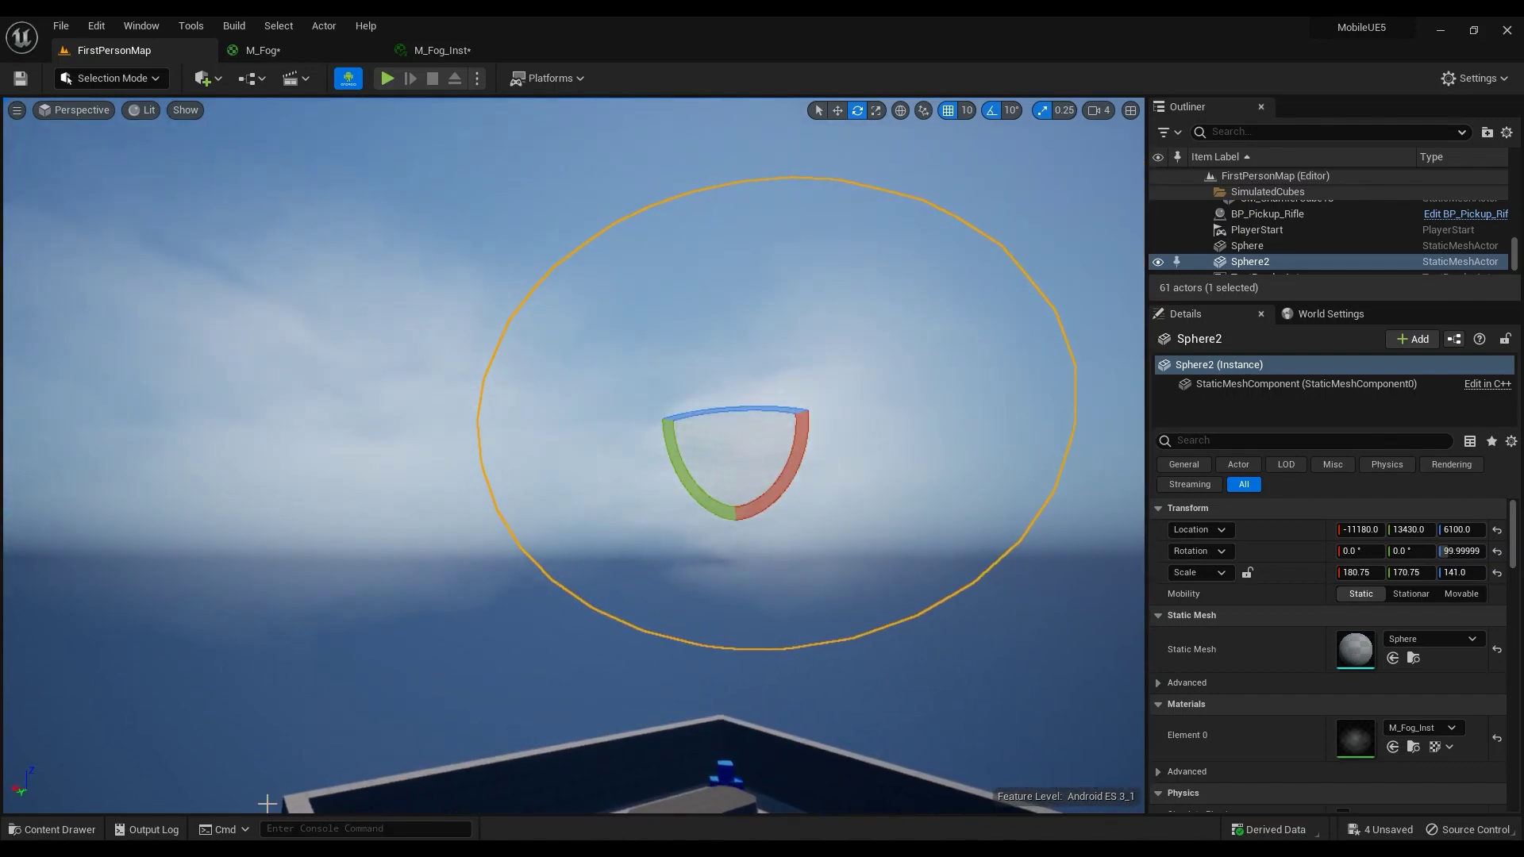
Step: Copy the whole smoke FlipBook branch in M_Fog, including its Texture Sample, and paste it below the original
{"action": "left_click", "coordinate": [349, 46]}
{"action": "scroll", "coordinate": [930, 384], "scroll_direction": "down", "scroll_amount": 3}
{"action": "key", "text": "ctrl+a"}
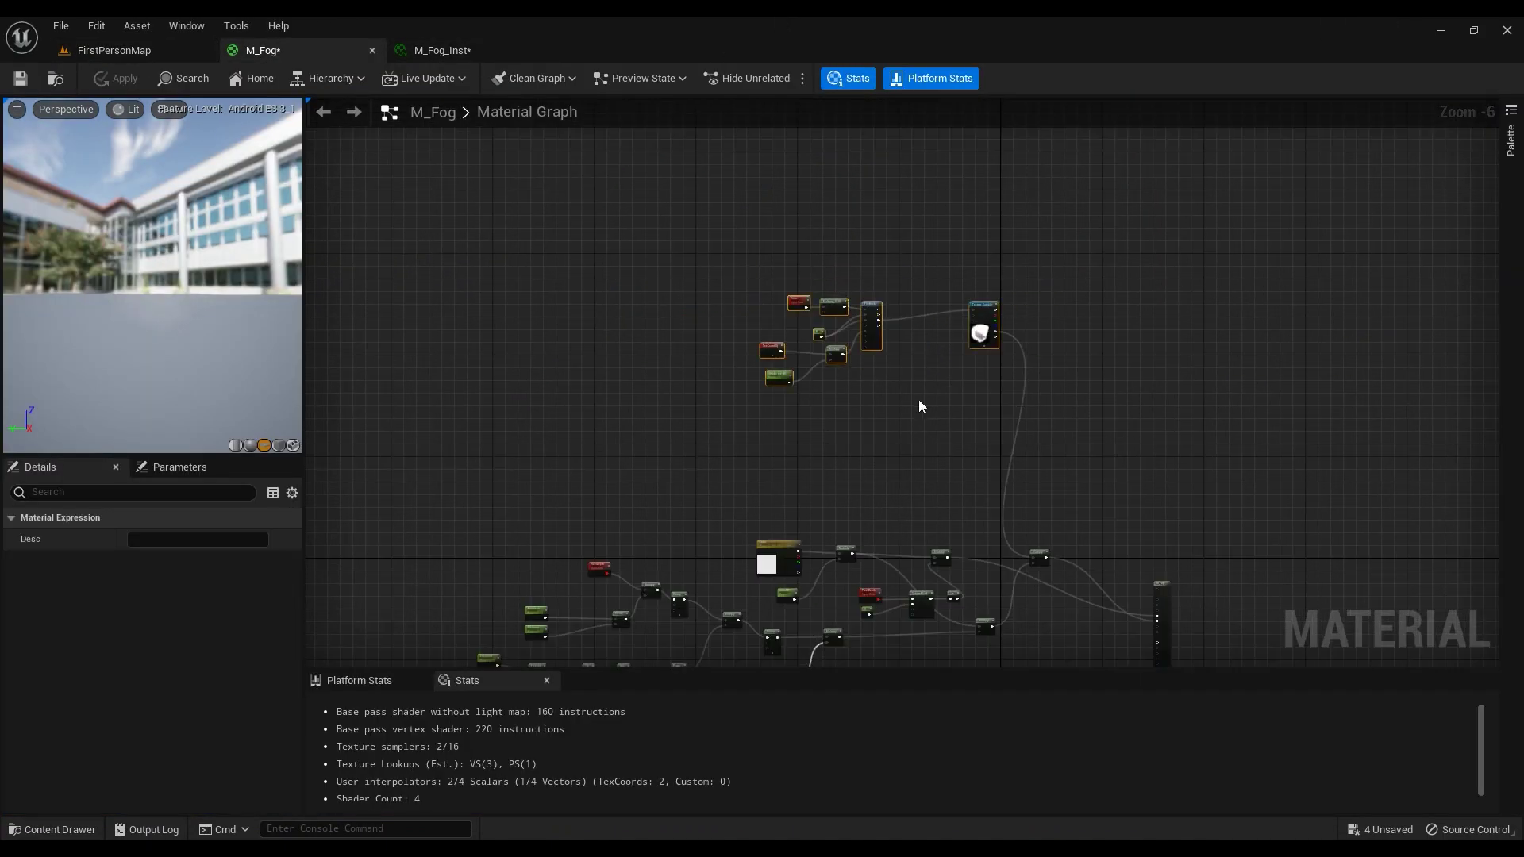
{"action": "right_click_drag", "start_coordinate": [917, 398], "coordinate": [916, 356]}
{"action": "scroll", "coordinate": [838, 360], "scroll_direction": "up", "scroll_amount": 3}
{"action": "key", "text": "ctrl+c"}
{"action": "key", "text": "ctrl+v"}
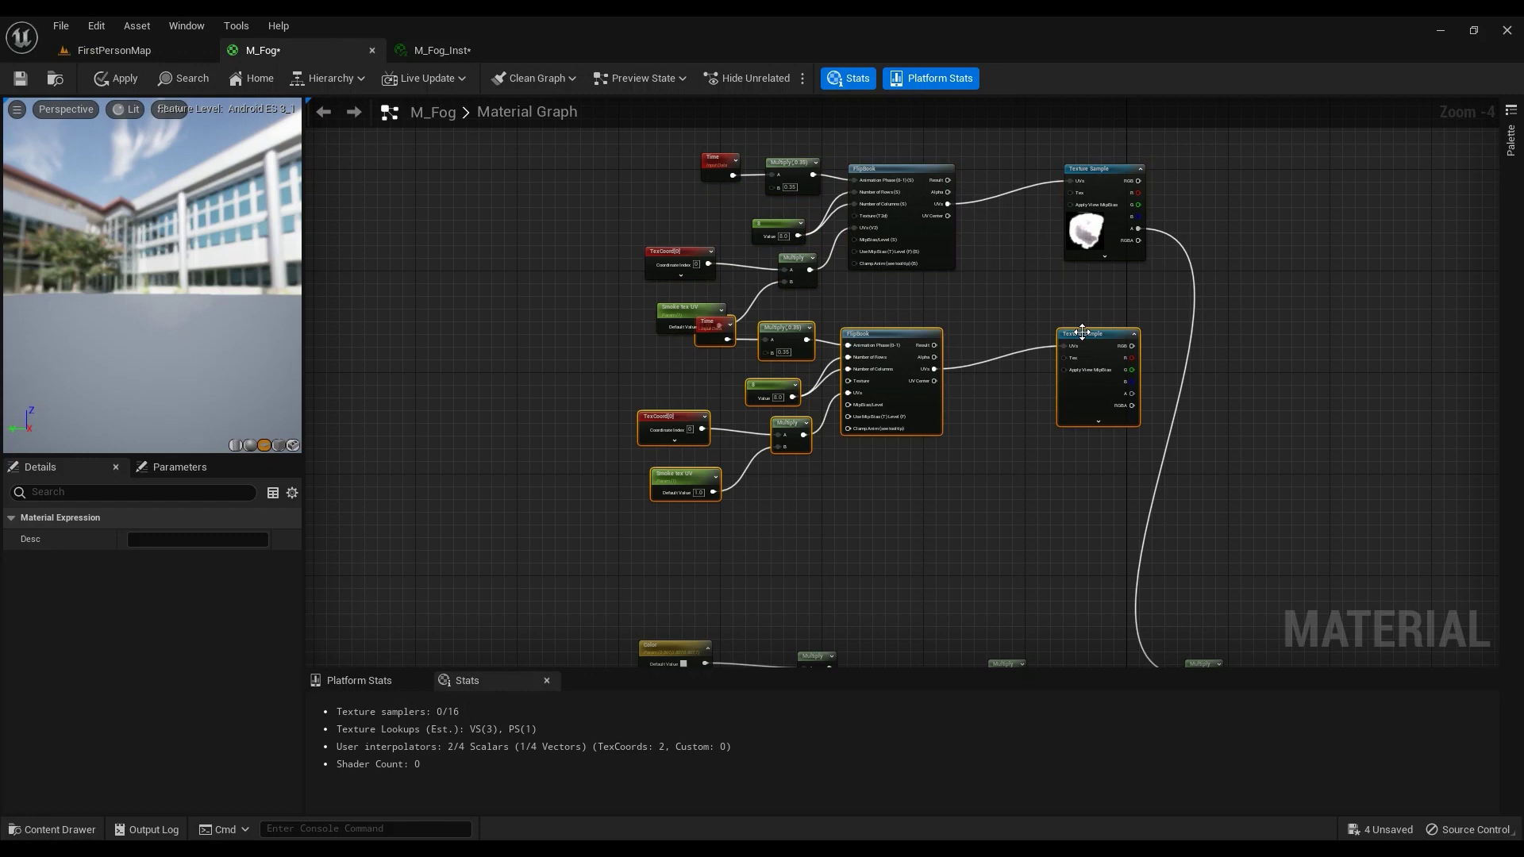
Step: Create an Add node combining the pasted Texture Sample's alpha in A with the original Texture Sample's alpha in B
{"action": "left_click_drag", "start_coordinate": [1082, 332], "coordinate": [1119, 422]}
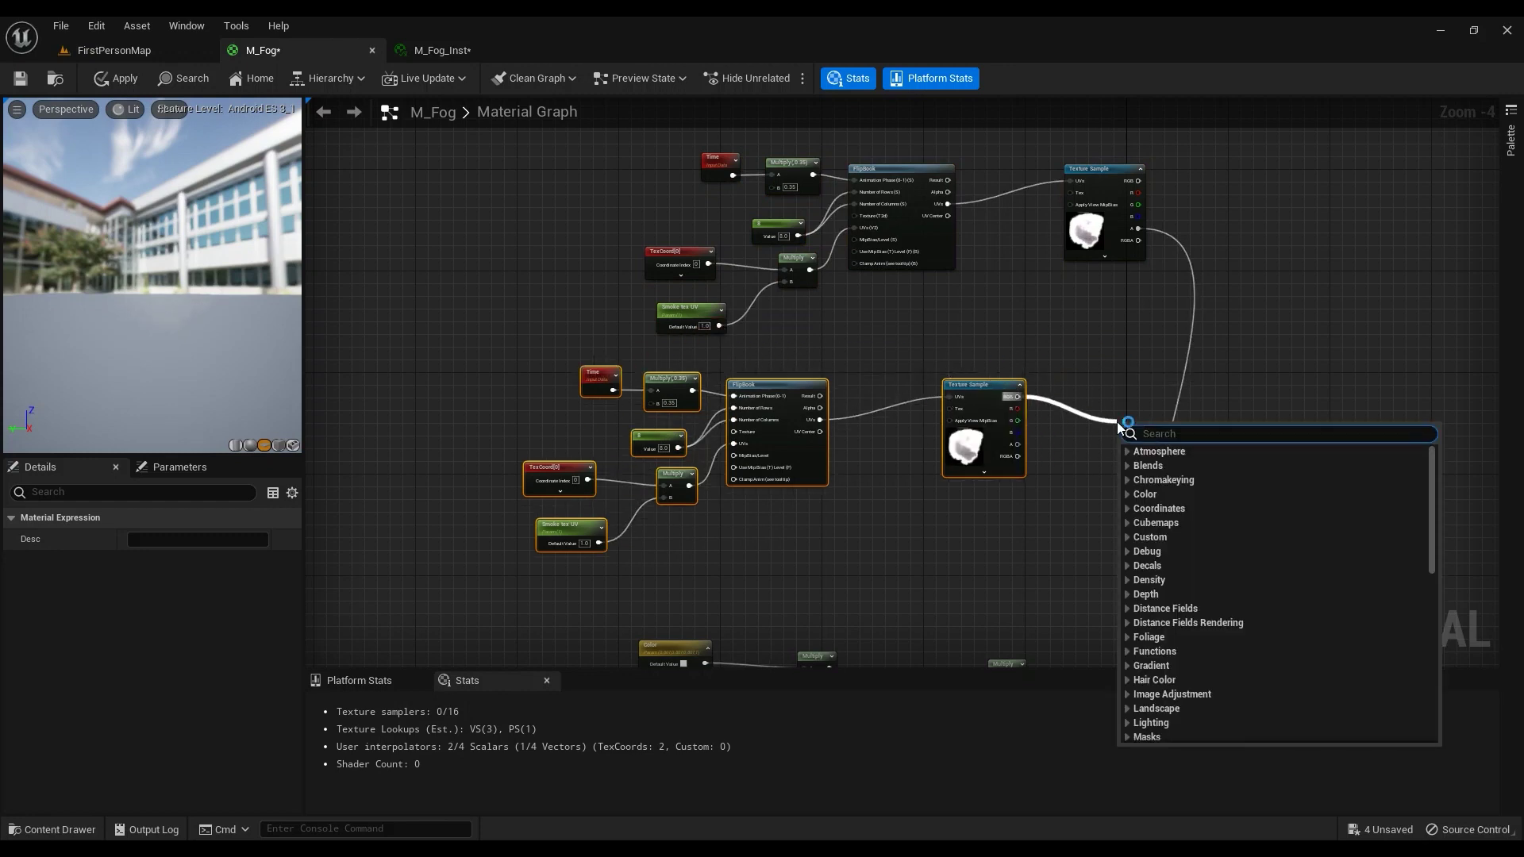
{"action": "type", "text": "add"}
{"action": "left_click", "coordinate": [1175, 508]}
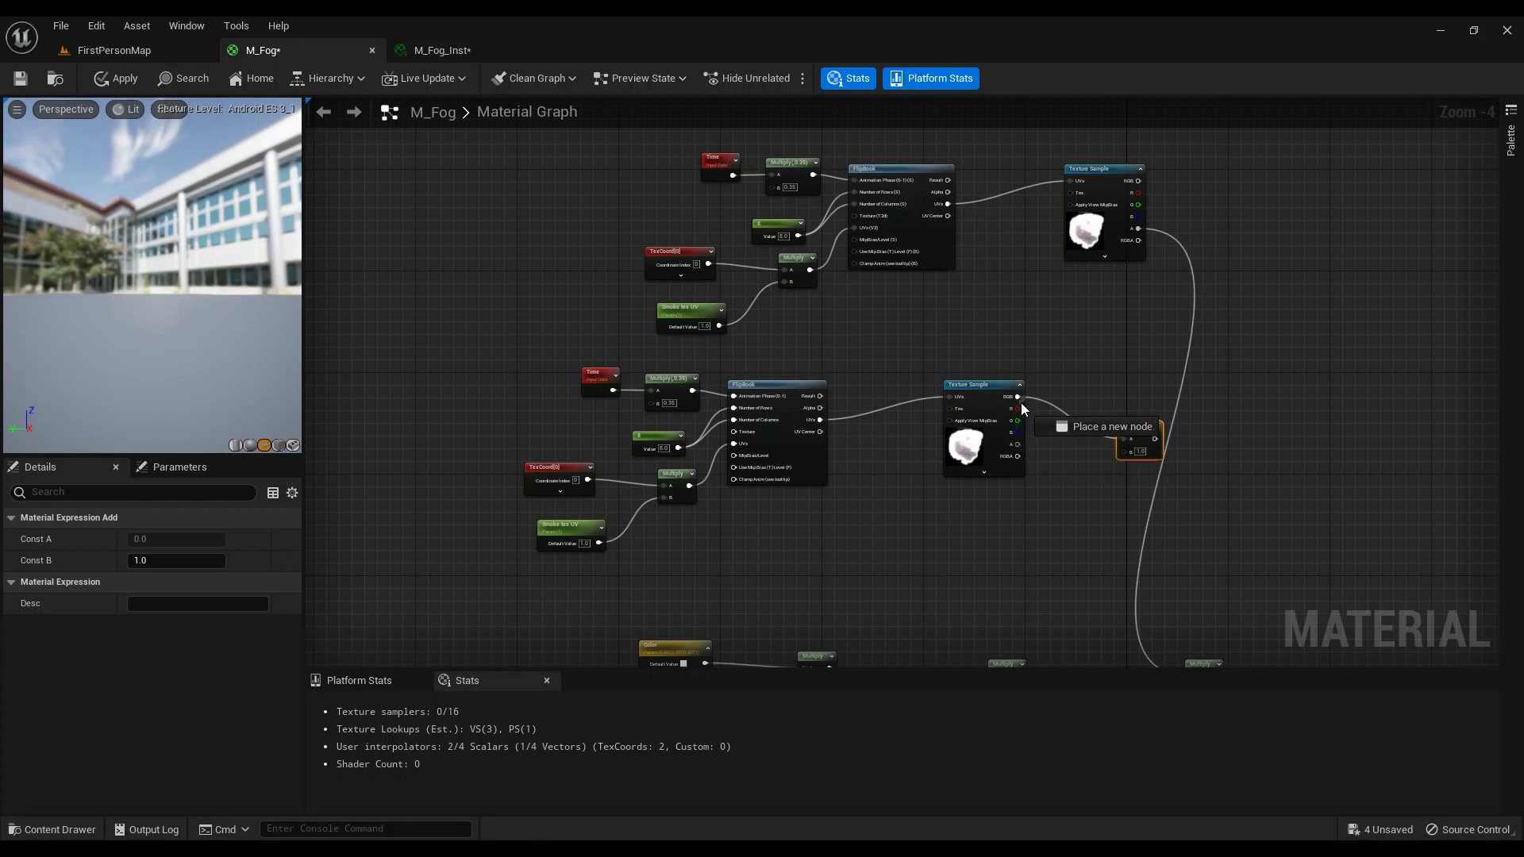
{"action": "left_click_drag", "start_coordinate": [1021, 400], "coordinate": [1019, 445], "text": "ctrl"}
{"action": "left_click_drag", "start_coordinate": [1141, 231], "coordinate": [1126, 452]}
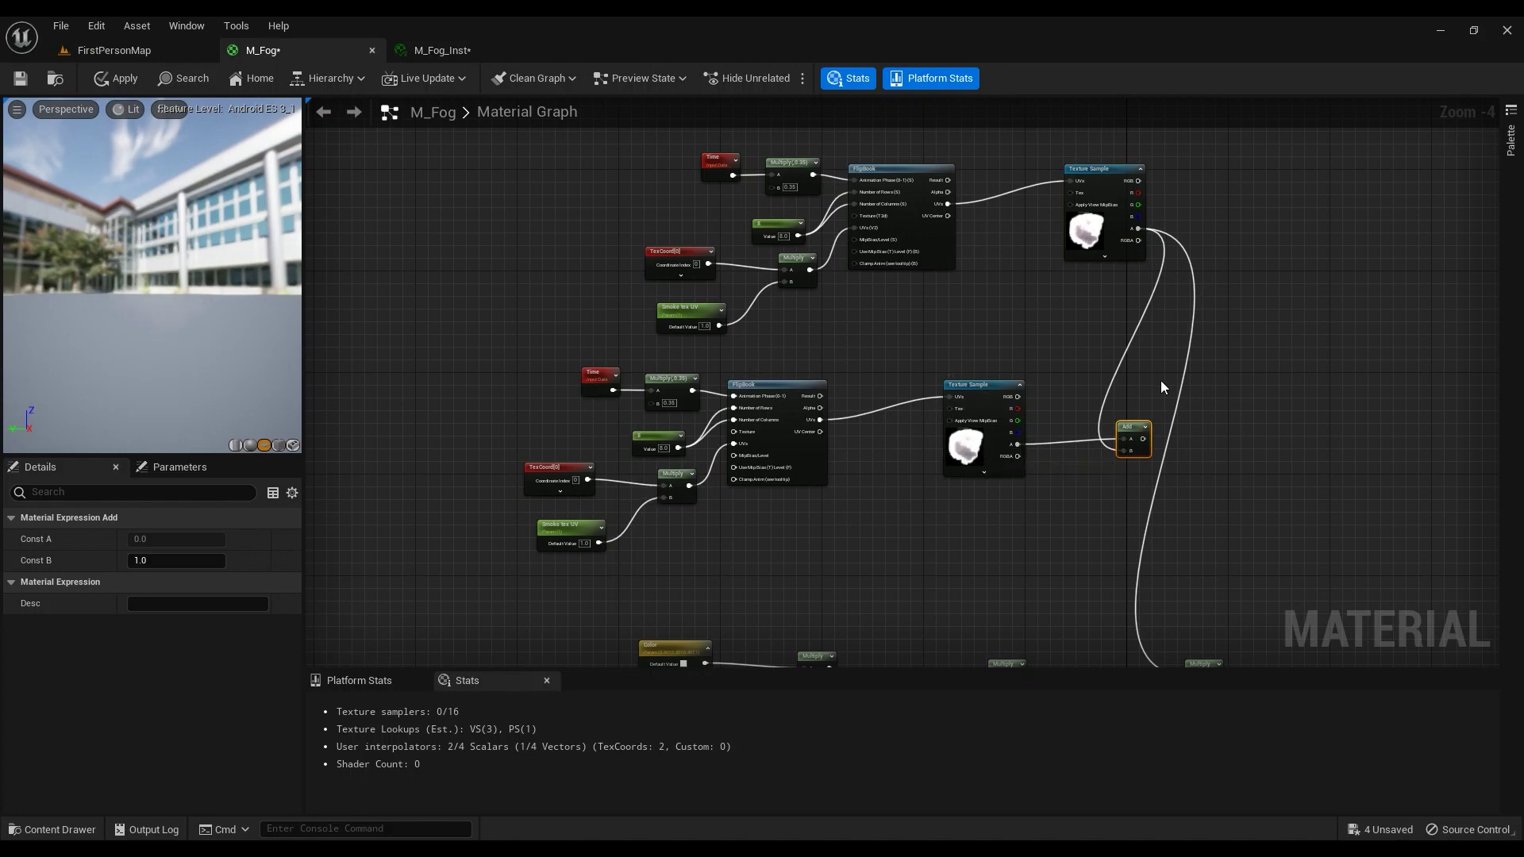
Step: Delete the pasted FlipBook branch together with the Add node
{"action": "left_click_drag", "start_coordinate": [1182, 377], "coordinate": [512, 580]}
{"action": "key", "text": "Delete"}
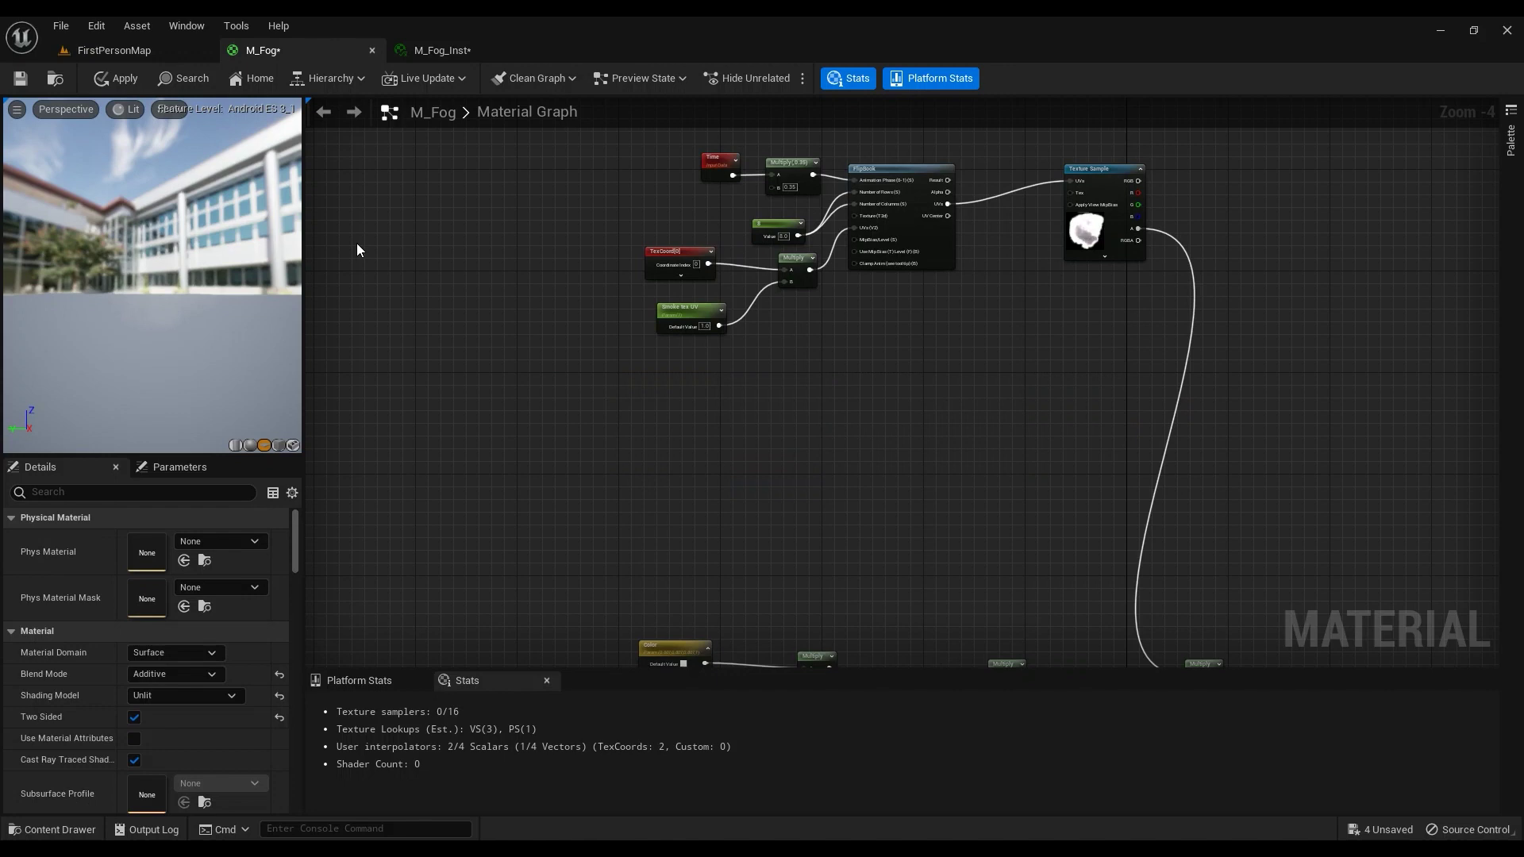
Step: Compare the two overlapping fog spheres in FirstPersonMap and delete the duplicated sphere
{"action": "left_click", "coordinate": [142, 50]}
{"action": "right_click_drag", "start_coordinate": [737, 379], "coordinate": [839, 399]}
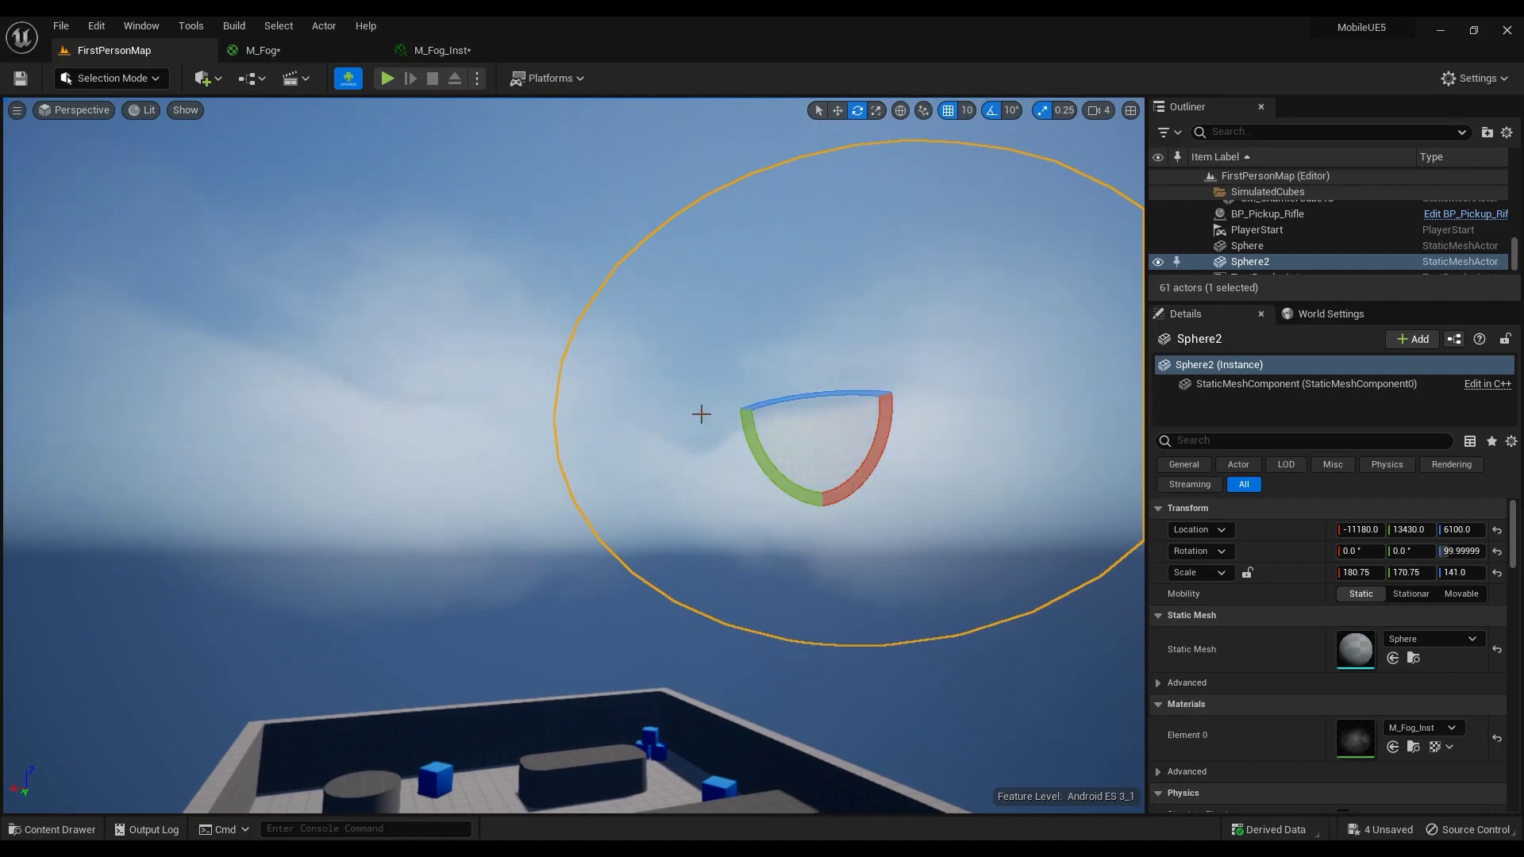
{"action": "left_click_drag", "start_coordinate": [537, 463], "coordinate": [445, 357]}
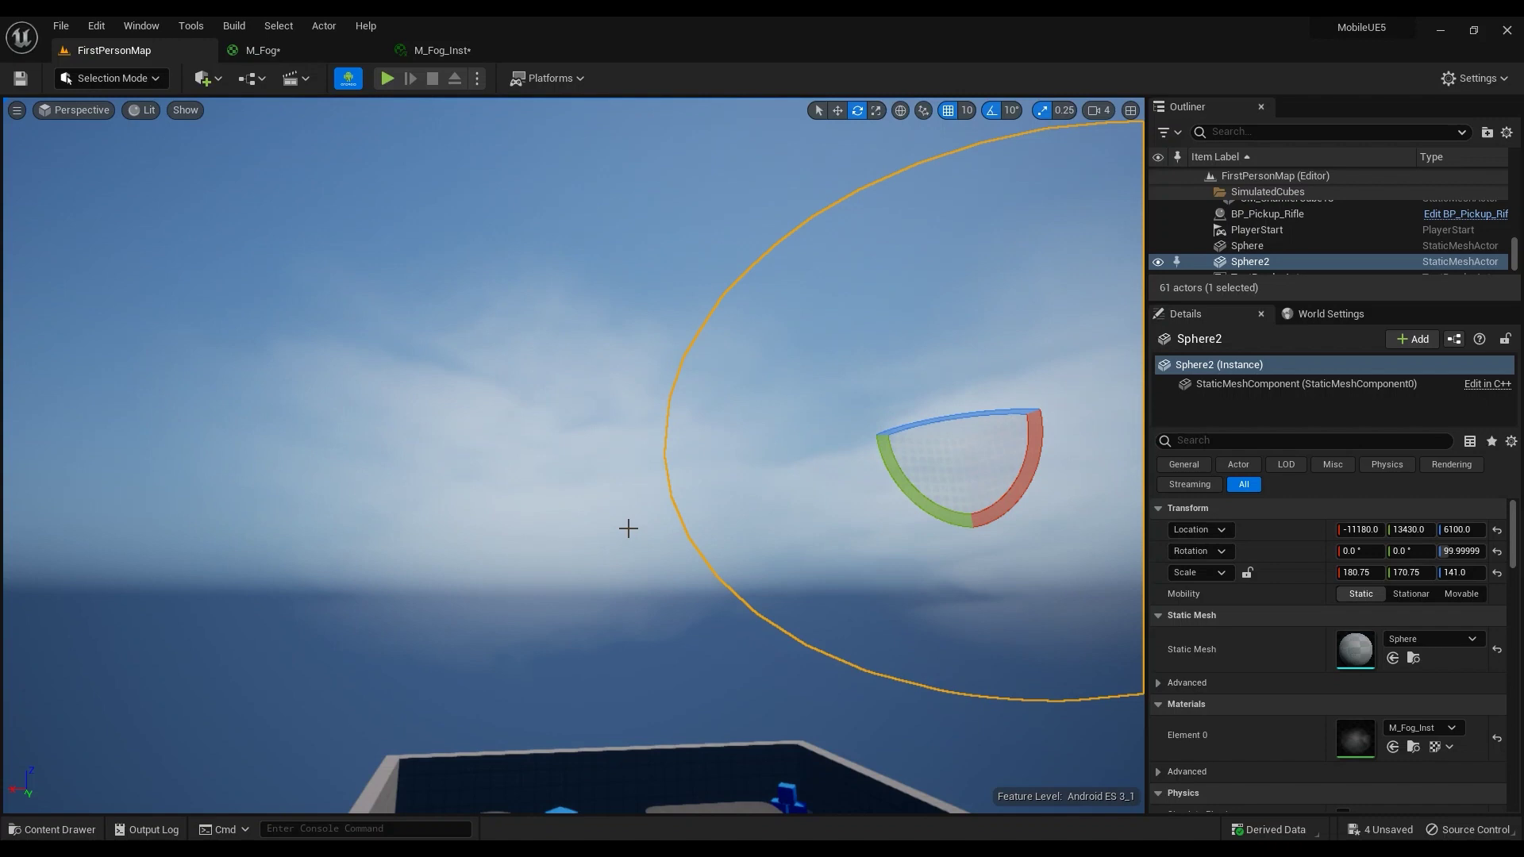
{"action": "right_click_drag", "start_coordinate": [622, 544], "coordinate": [624, 616]}
{"action": "key", "text": "Delete"}
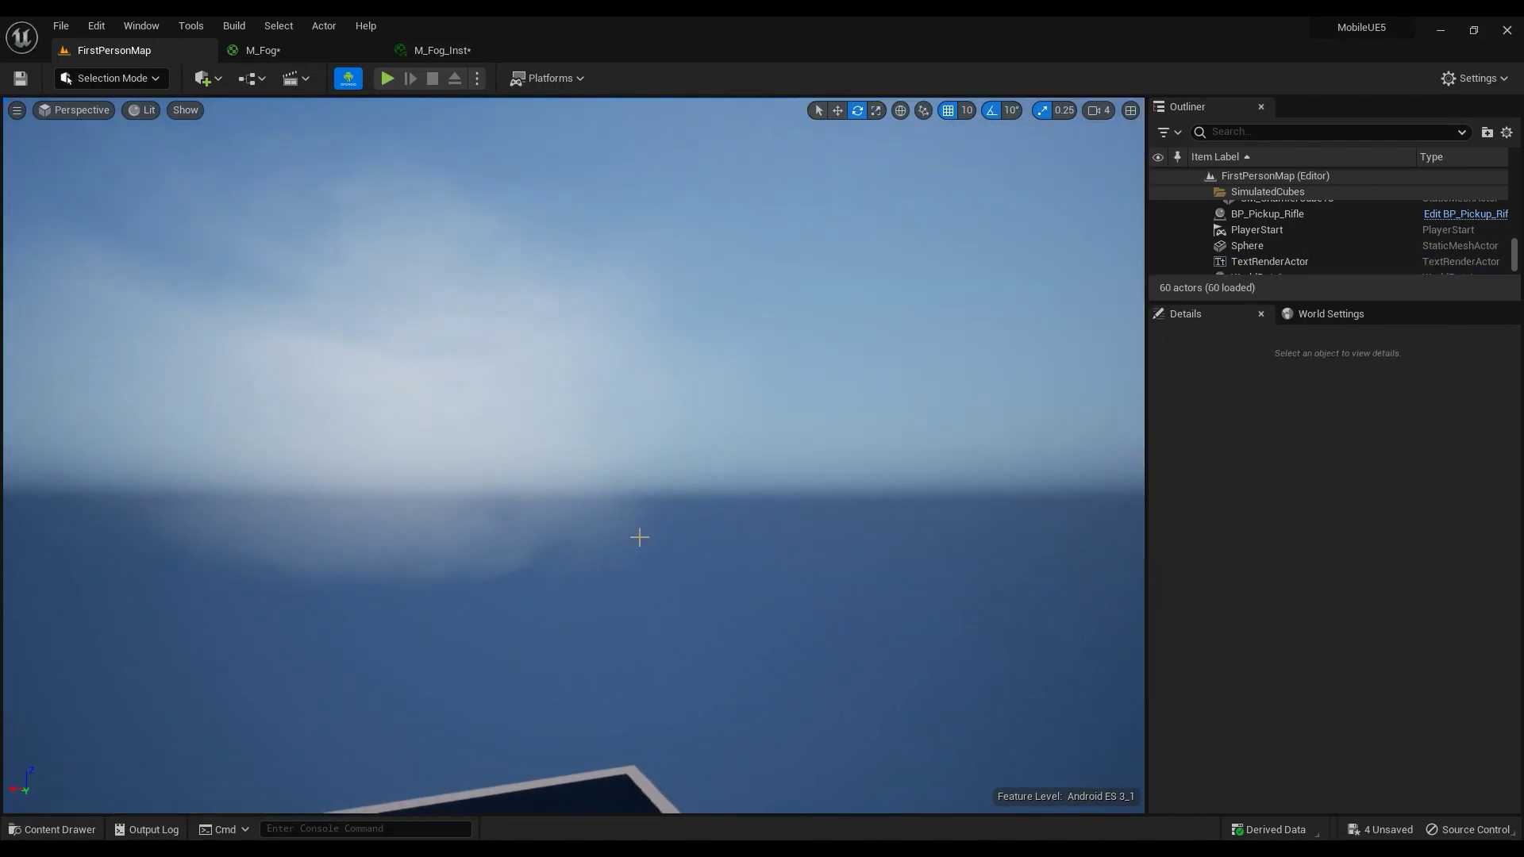